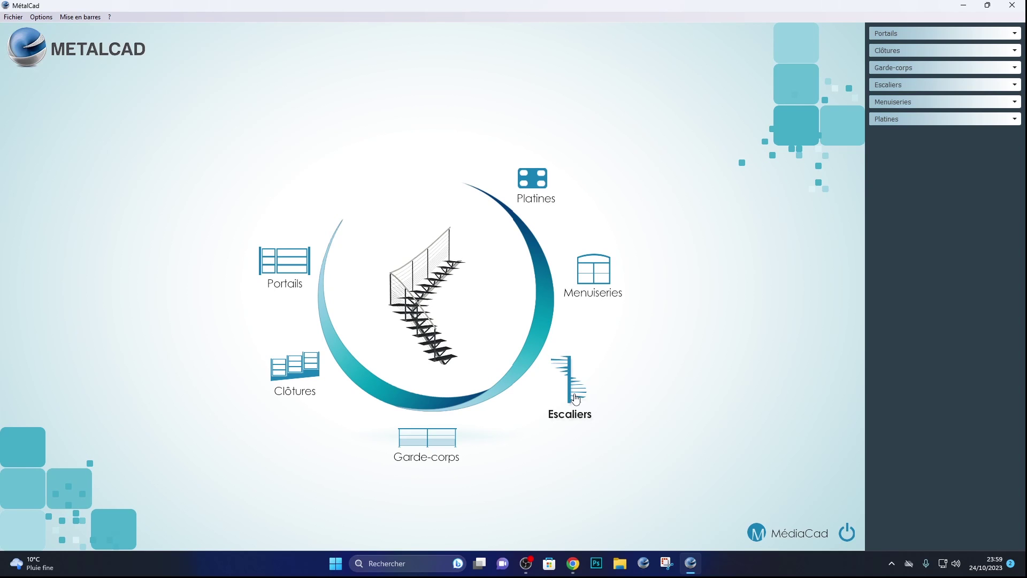
- Create a new staircase project in assistant mode using the Droit simple model
left_click(575, 397)
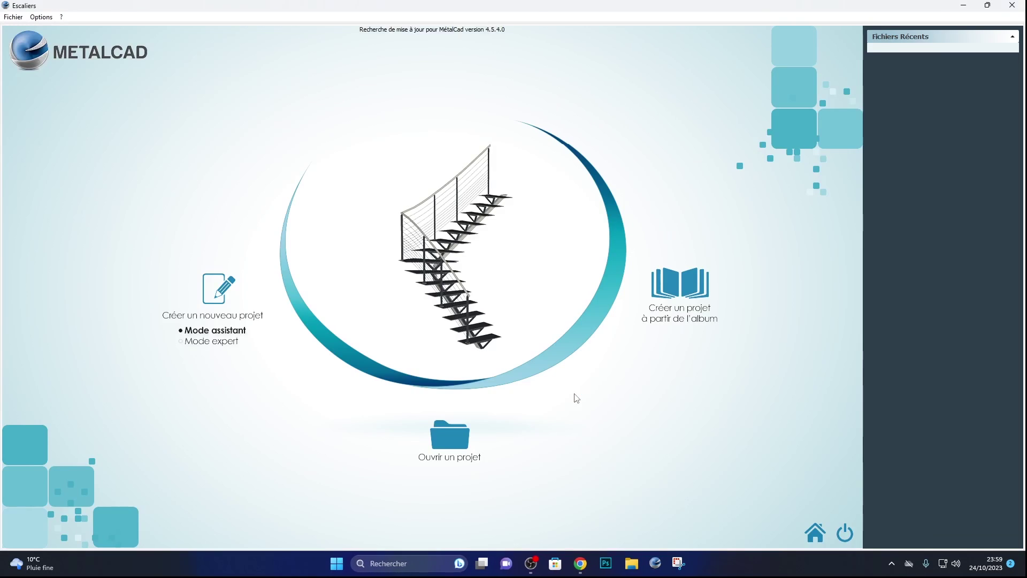
left_click(244, 319)
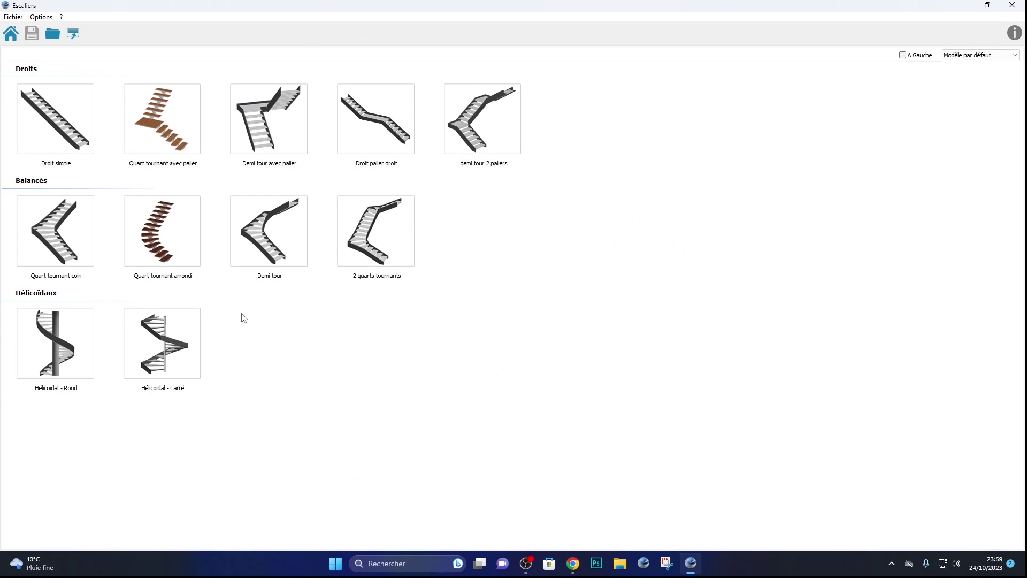
left_click(63, 139)
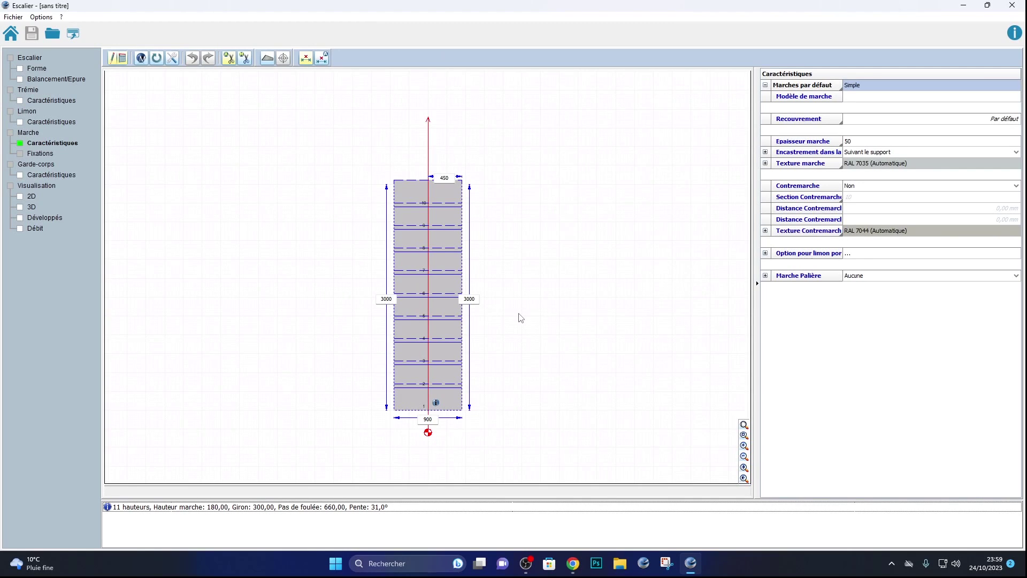
- Set the straight flight's side length to 3200 mm in the staircase shape plan
left_click(27, 71)
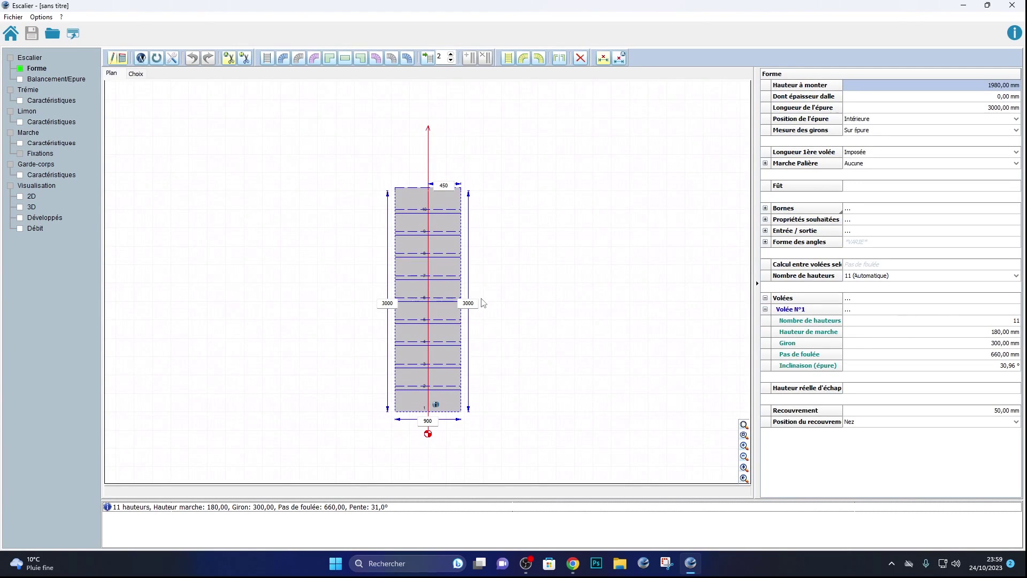
left_click(23, 208)
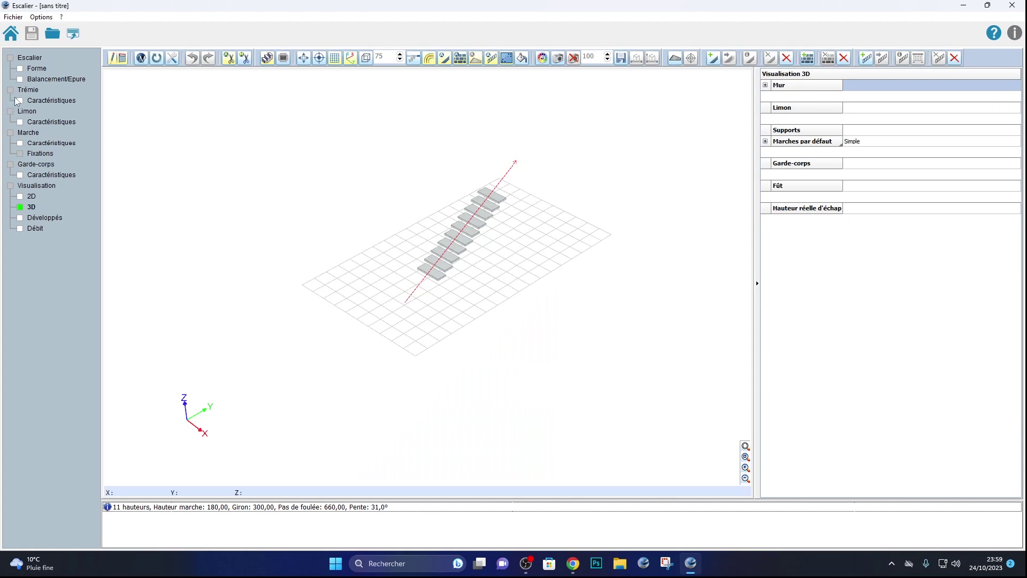
left_click(19, 69)
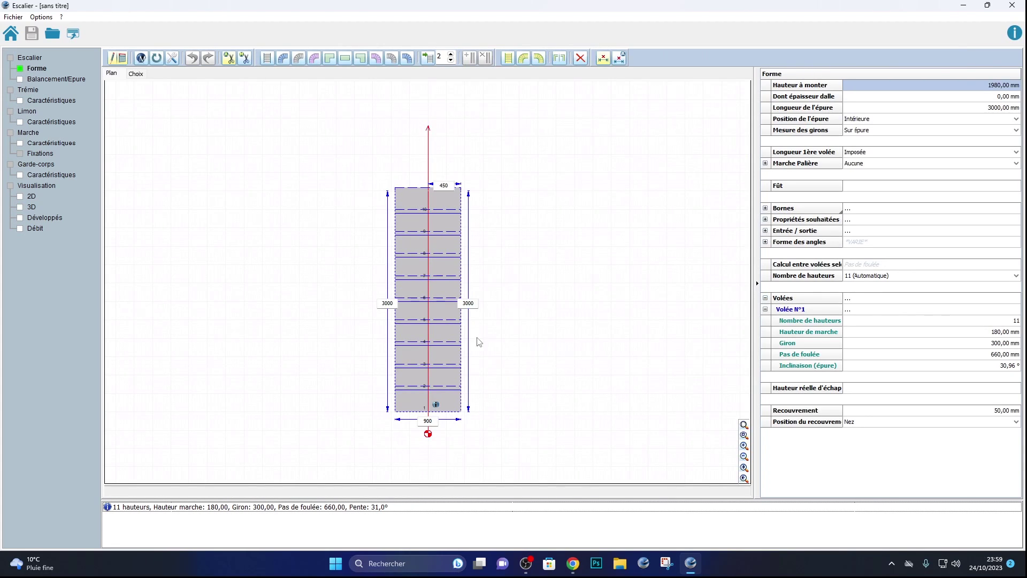
left_click(468, 303)
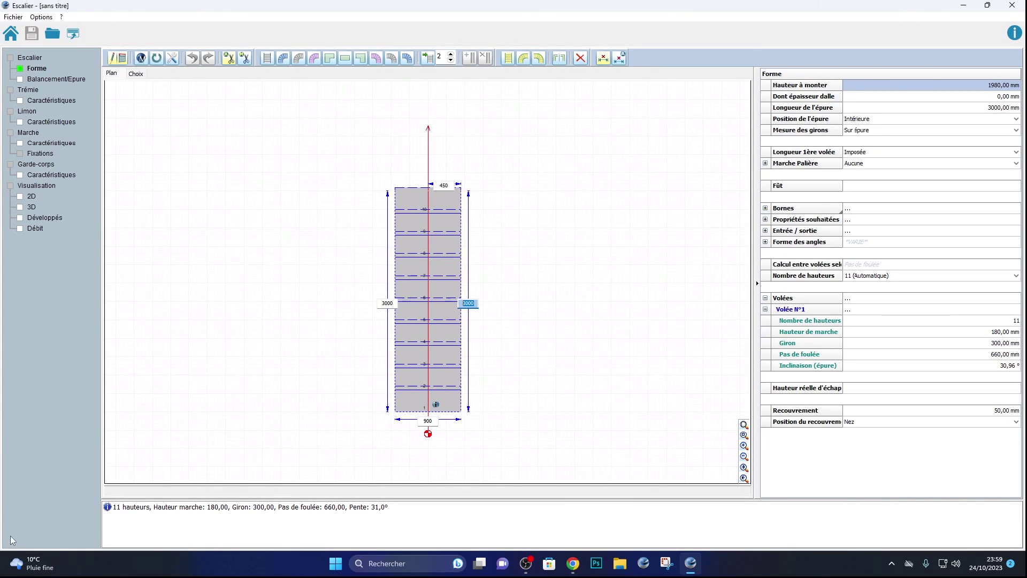
type("3200")
key("Return")
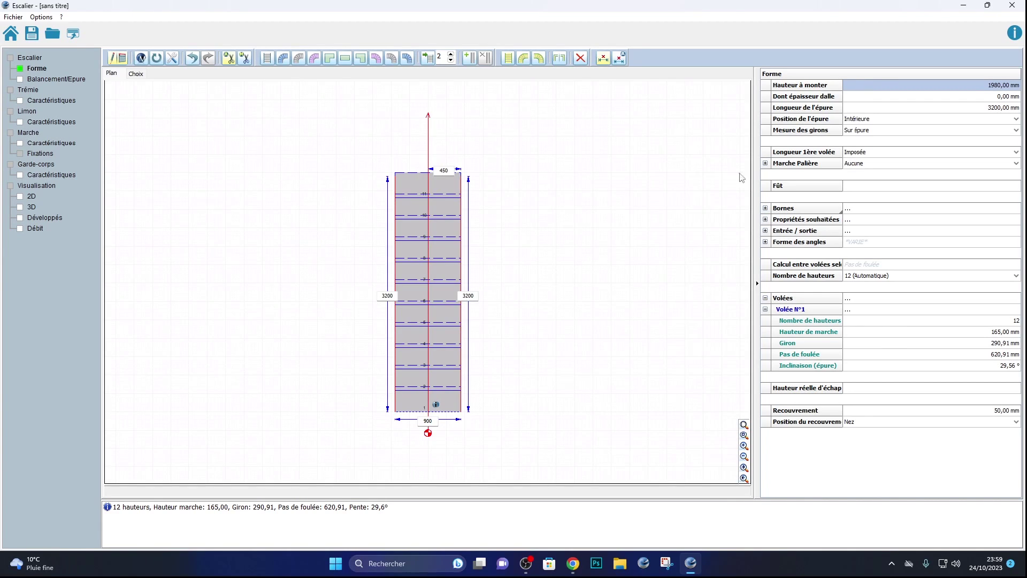
- Set the height to climb to 2700 mm and the included slab thickness to 200 mm
left_click(994, 84)
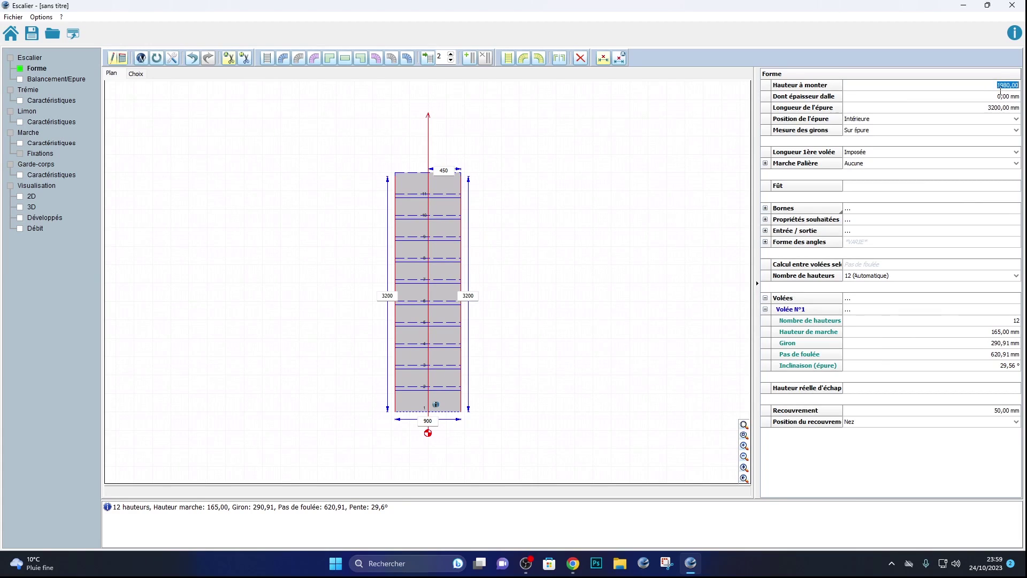
type("2700")
left_click(1002, 97)
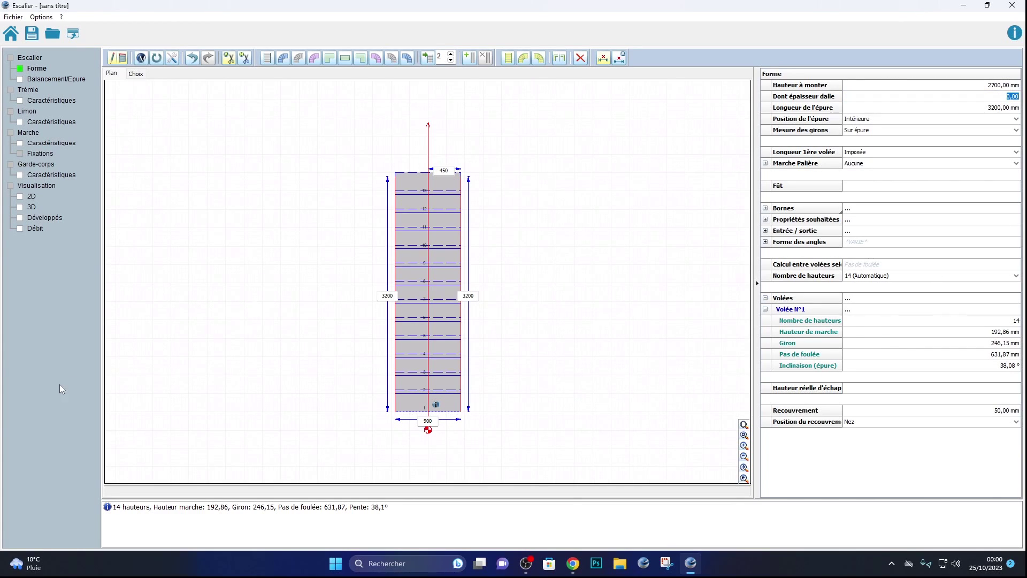
type("20")
key("Return")
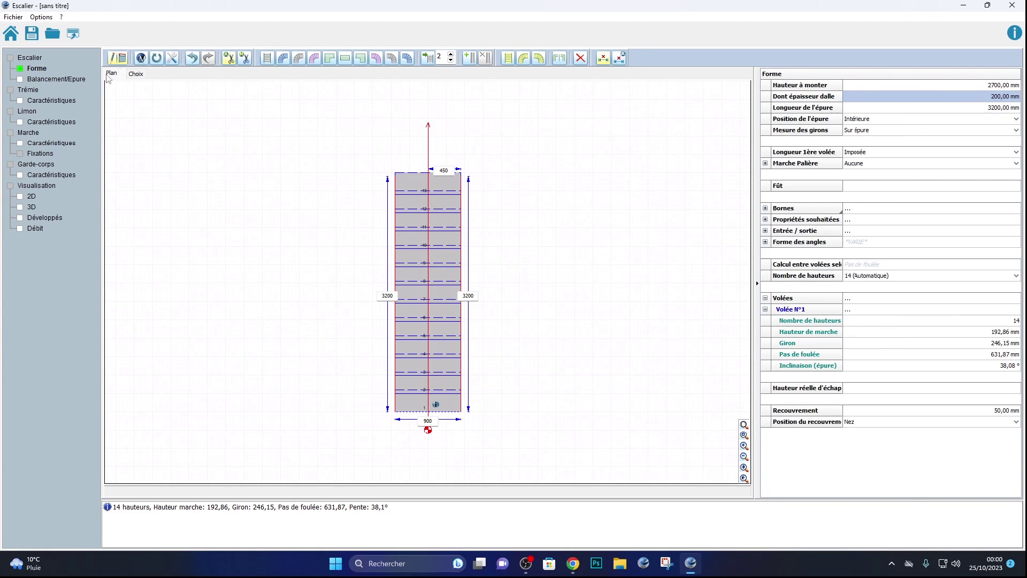
- Change the stairwell opening mode to Trémie
left_click(24, 102)
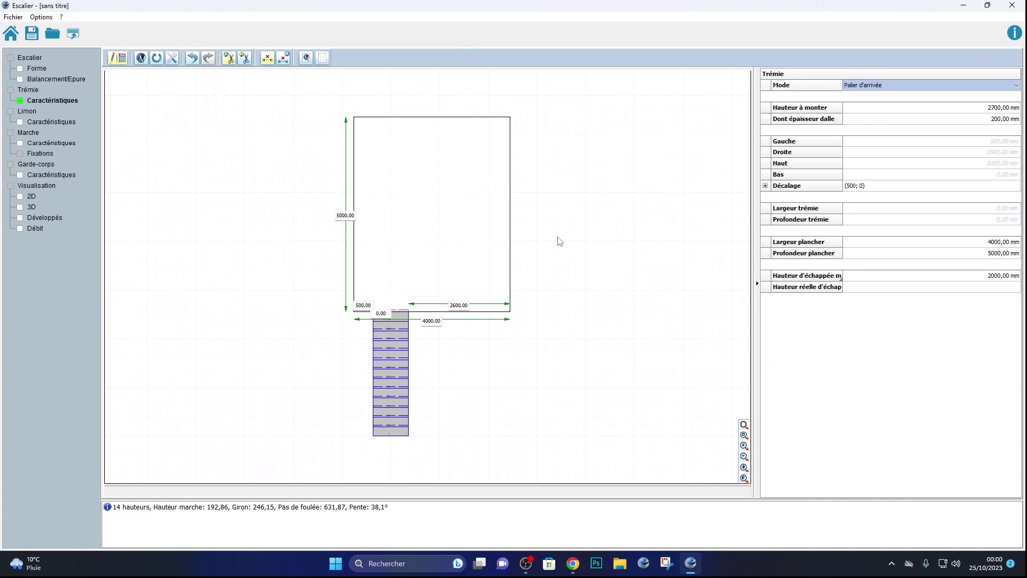
left_click(900, 85)
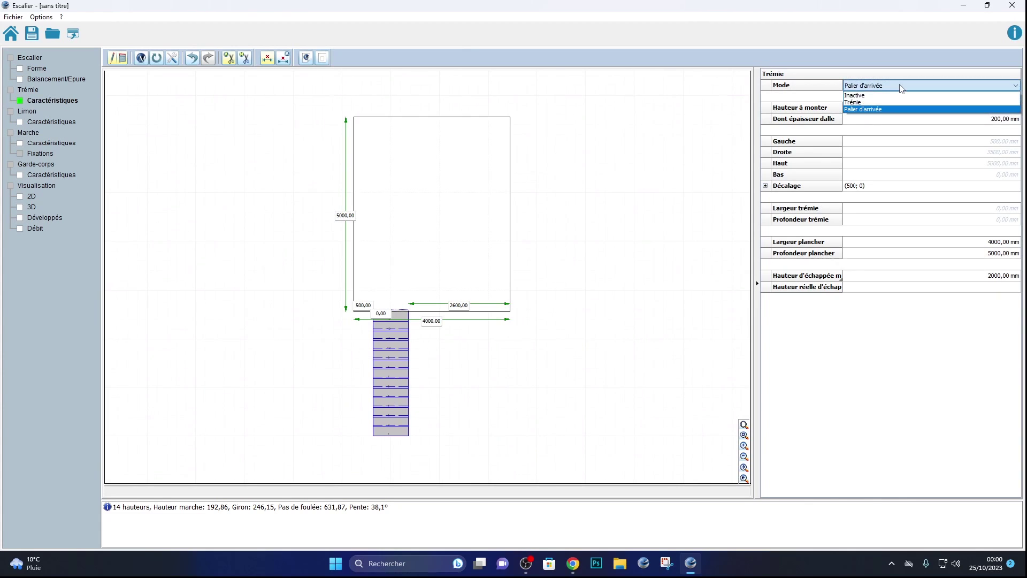
left_click(853, 103)
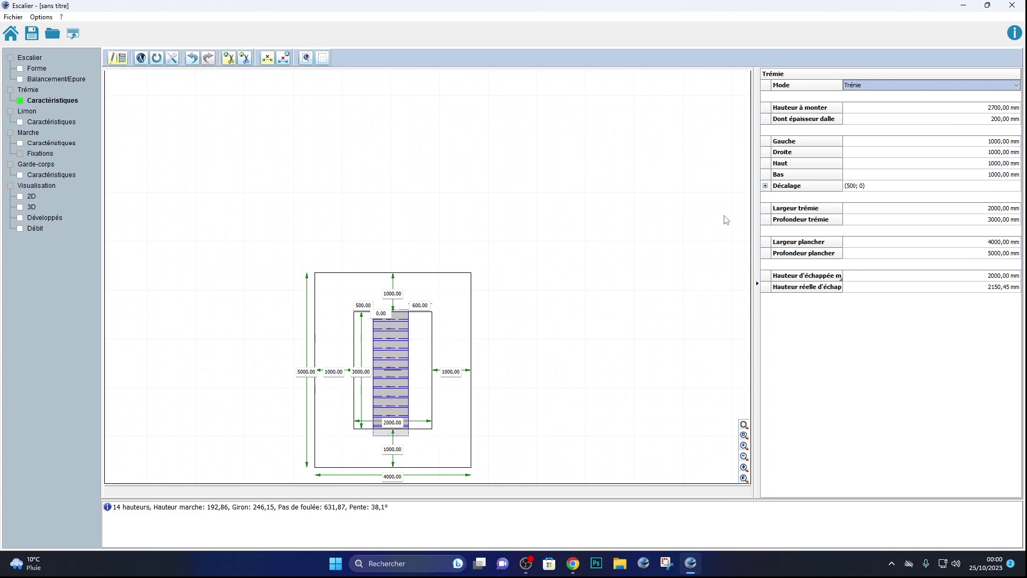
- Set the horizontal offset between the opening's left edge and the staircase to 0 mm
middle_click_drag(529, 279, 621, 141)
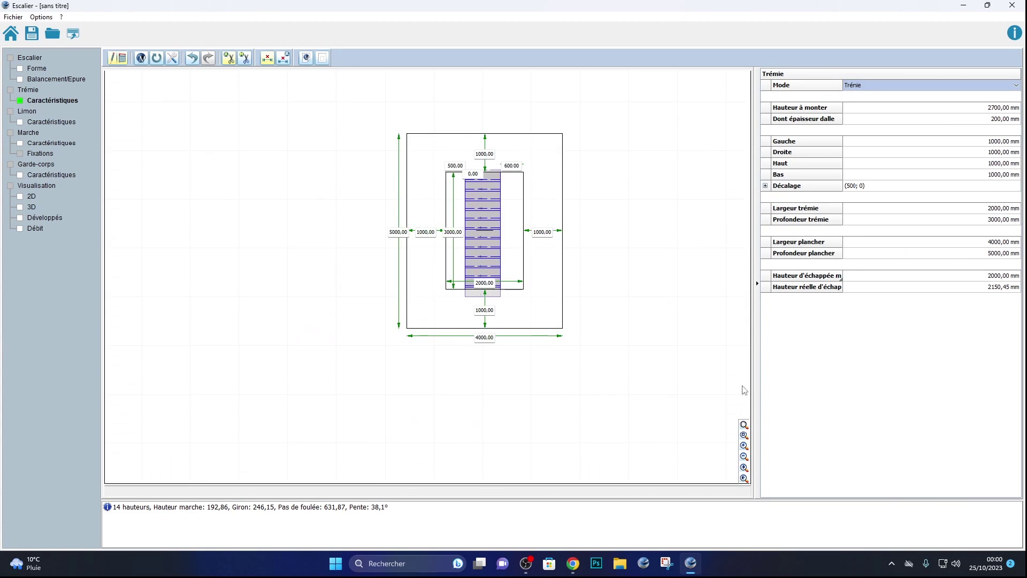
left_click(743, 445)
left_click(366, 114)
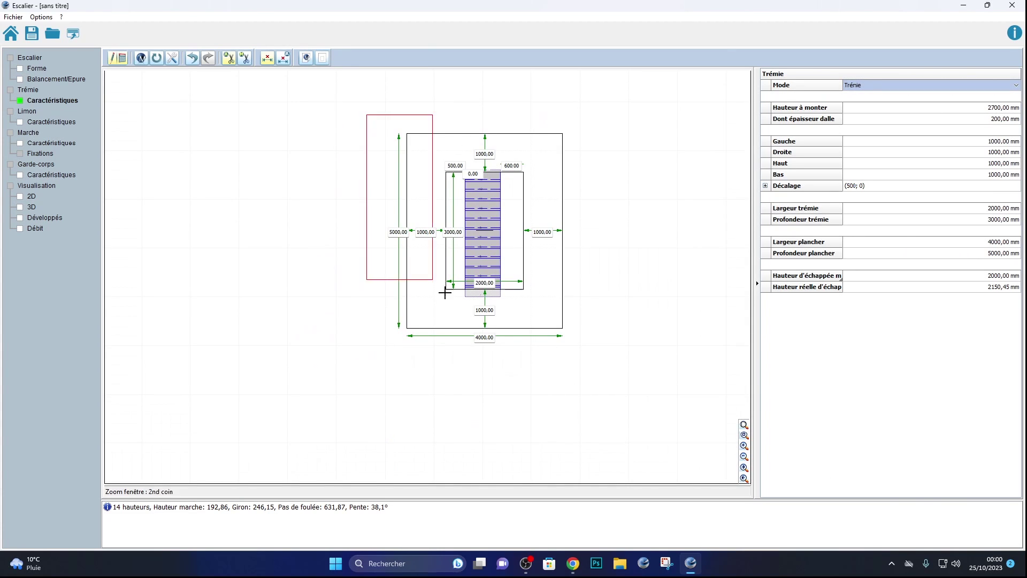
left_click(628, 368)
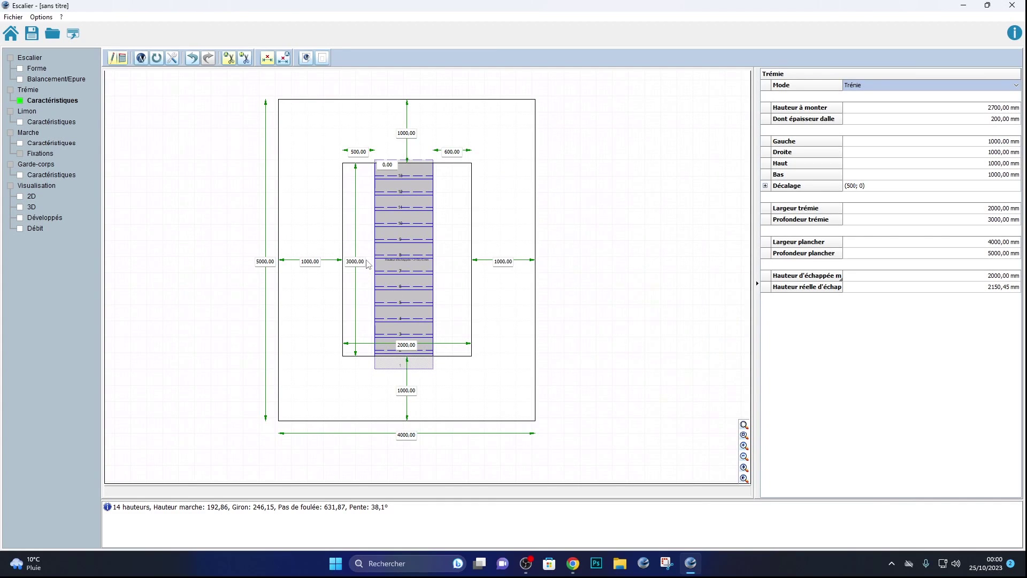
left_click(351, 152)
key("BackSpace")
type("00")
left_click(597, 211)
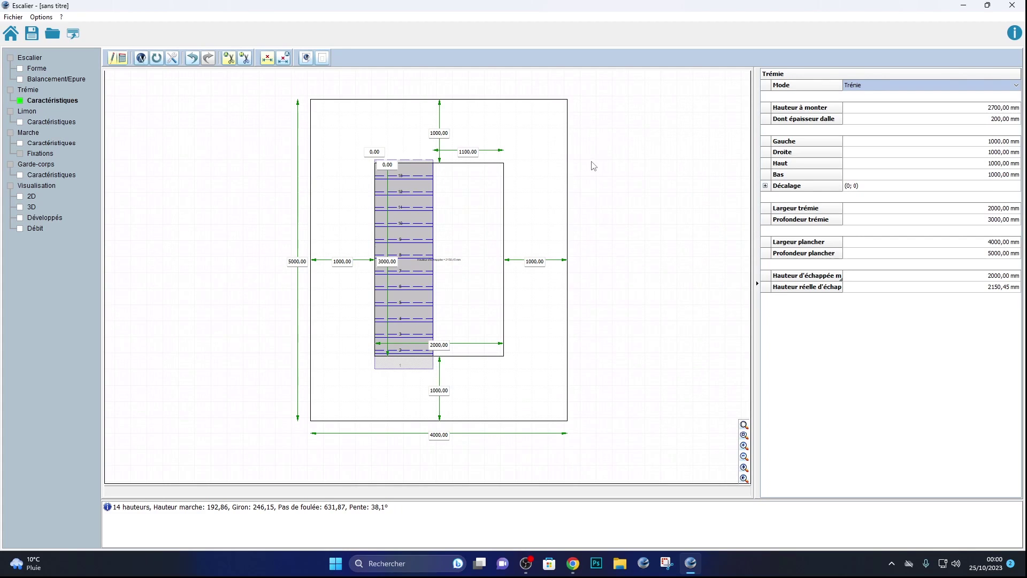
- Display the floor slab with its opening around the staircase in the 3D view
left_click(20, 207)
scroll(483, 264, "down", 2)
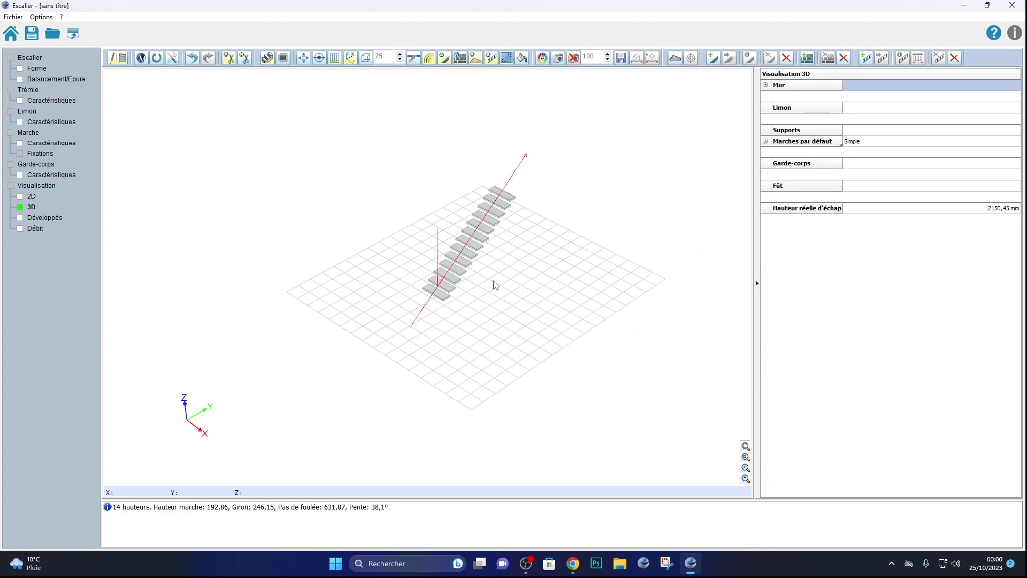
scroll(507, 300, "up", 5)
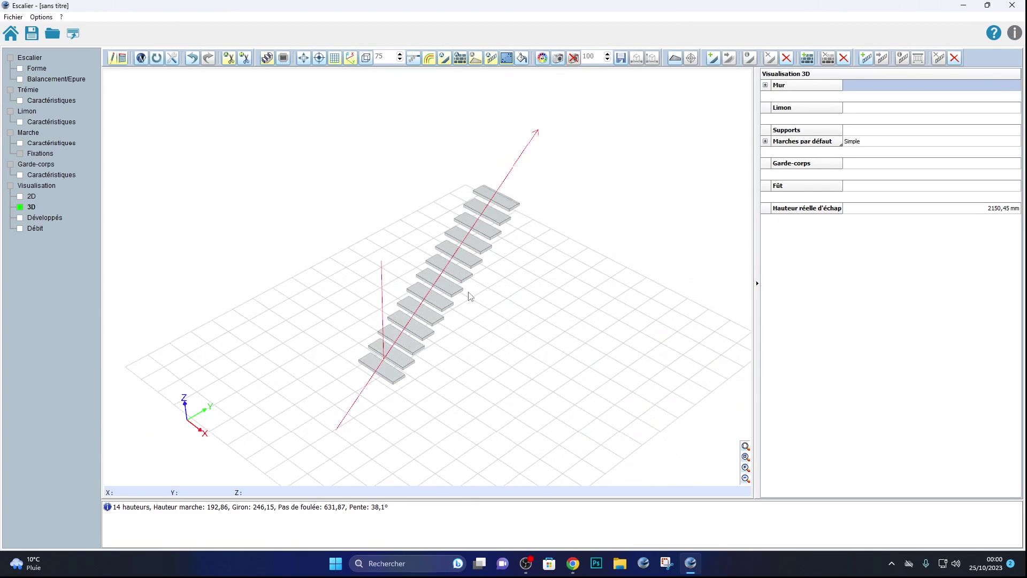
scroll(465, 296, "up", 4)
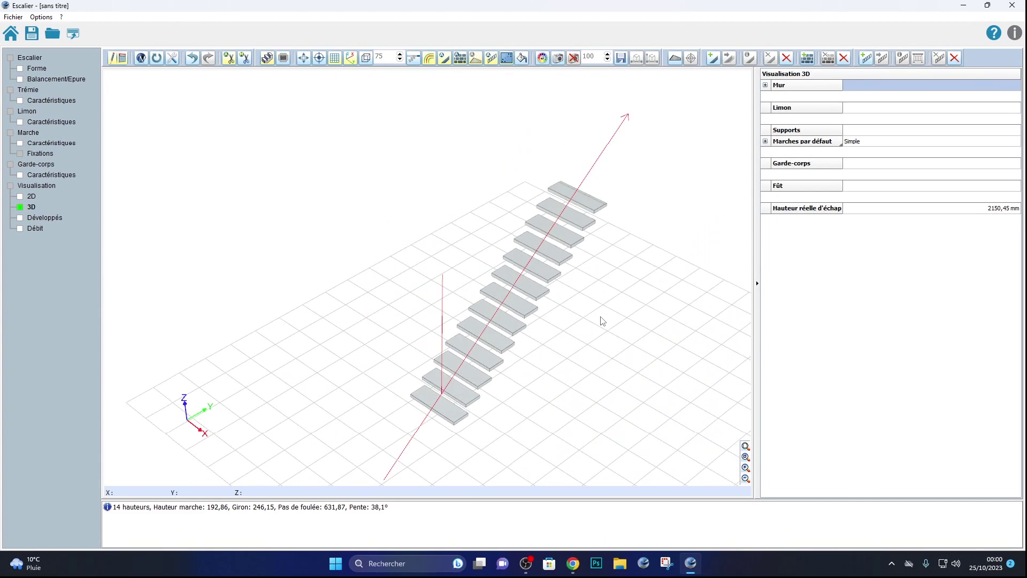
scroll(591, 320, "down", 1)
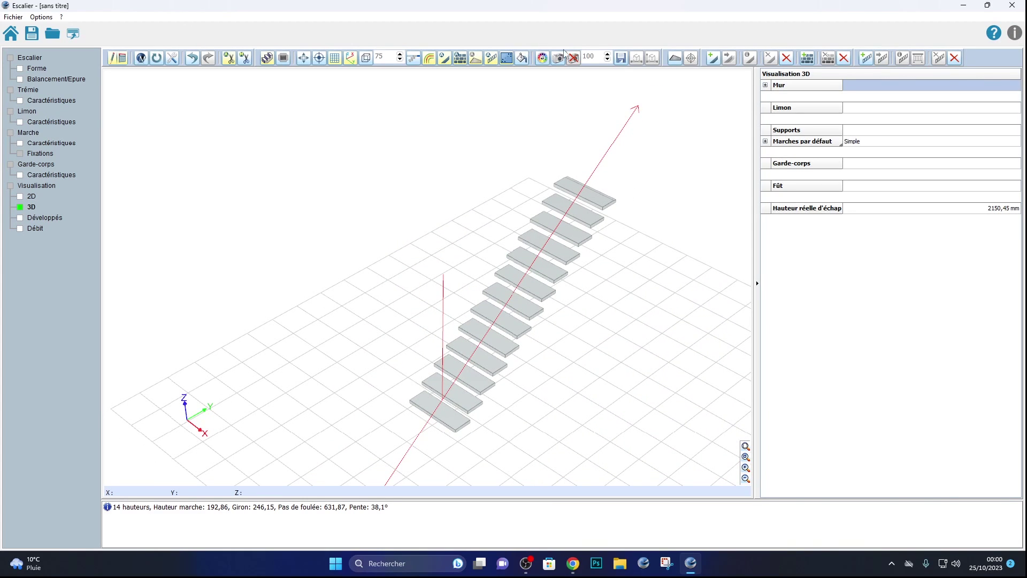
left_click(411, 58)
scroll(474, 167, "up", 2)
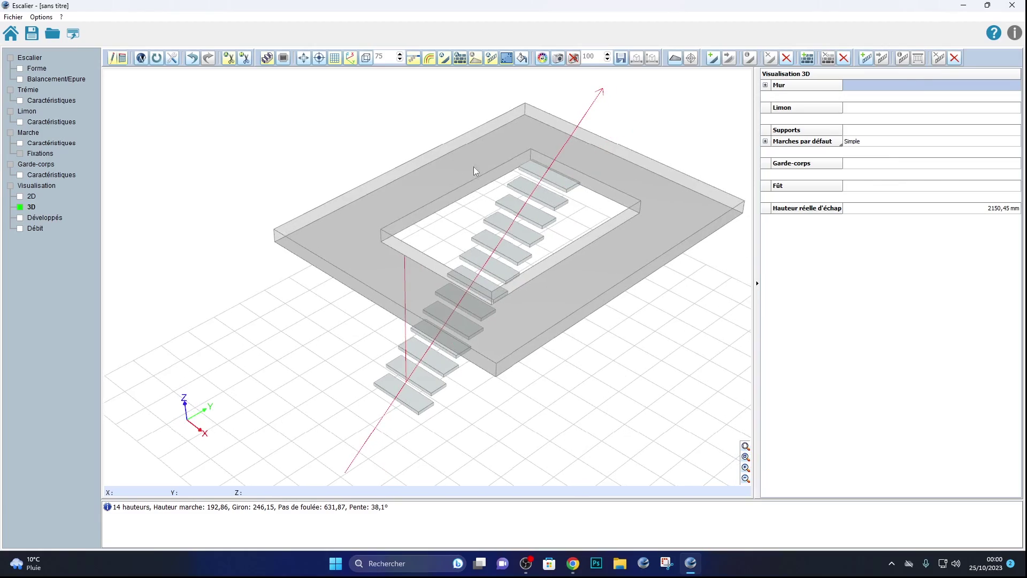
mouse_move(536, 179)
left_mouse_down()
mouse_move(513, 168)
mouse_move(514, 184)
mouse_move(546, 162)
mouse_move(540, 146)
mouse_move(538, 190)
left_mouse_up()
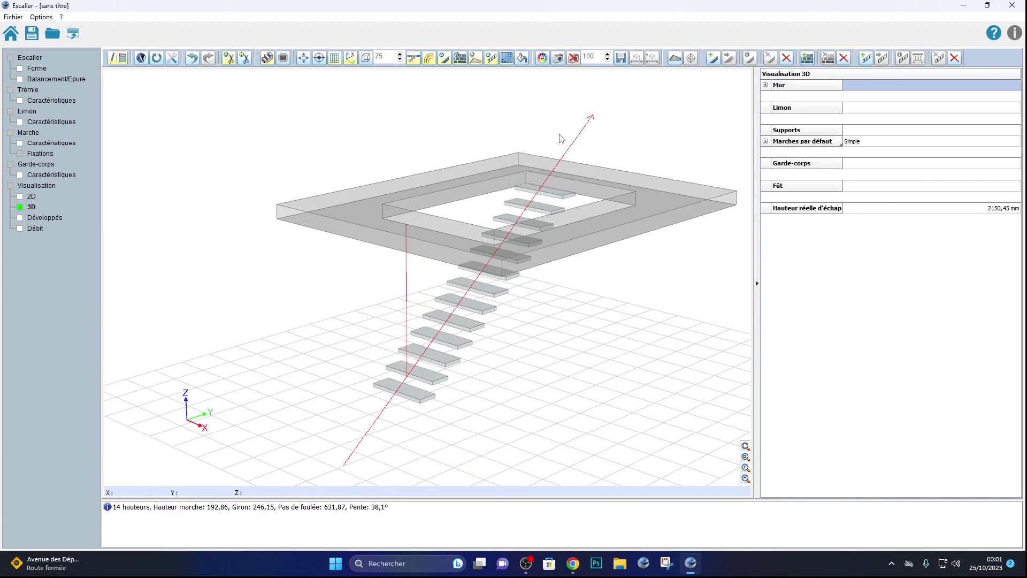
- Add a wall alongside the staircase in the 3D model
left_click(765, 85)
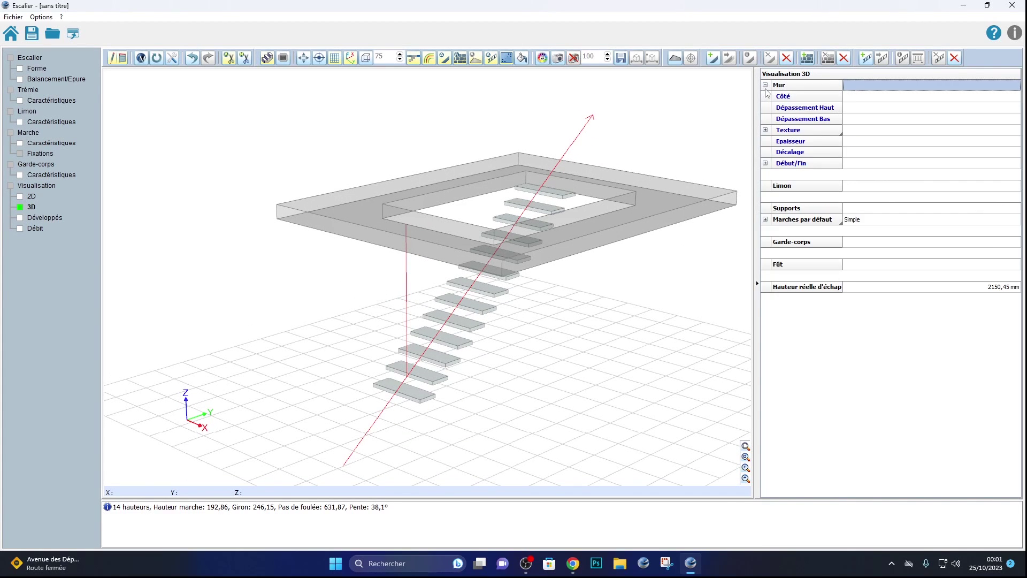
left_click(808, 60)
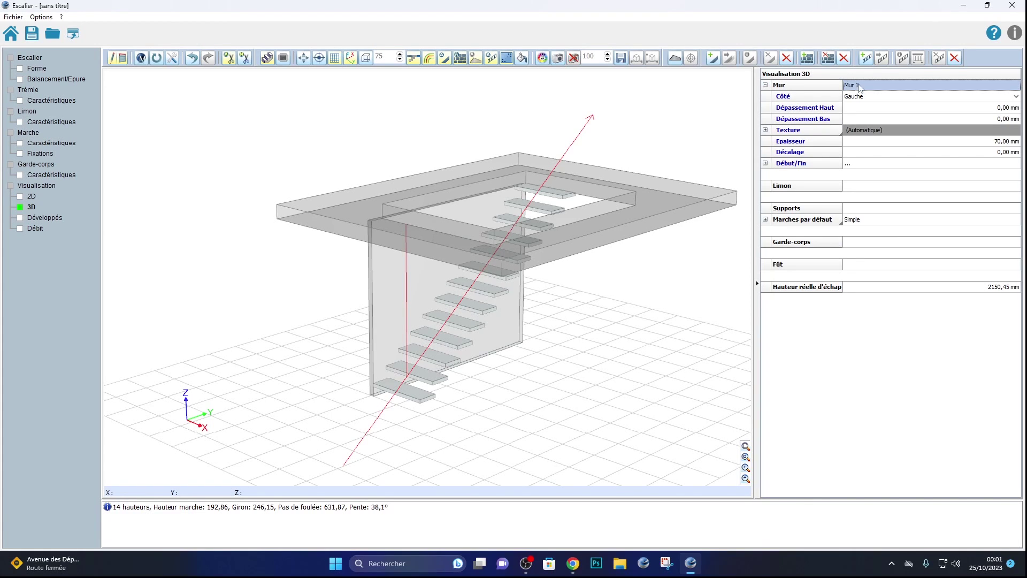
- Try placing the wall on the Droite side of the staircase, and return it to Gauche
left_click(934, 99)
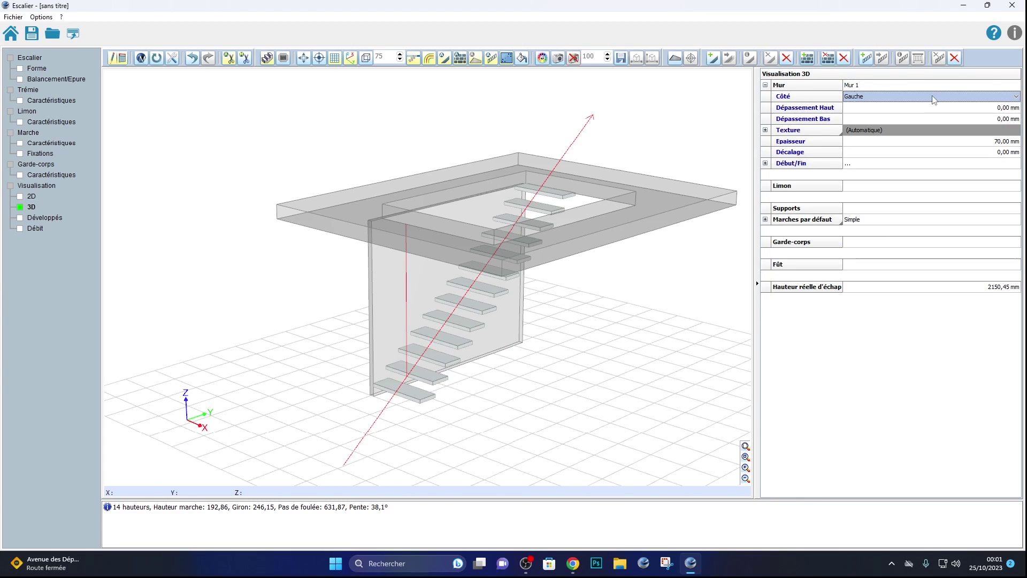
left_click(933, 99)
left_click(916, 114)
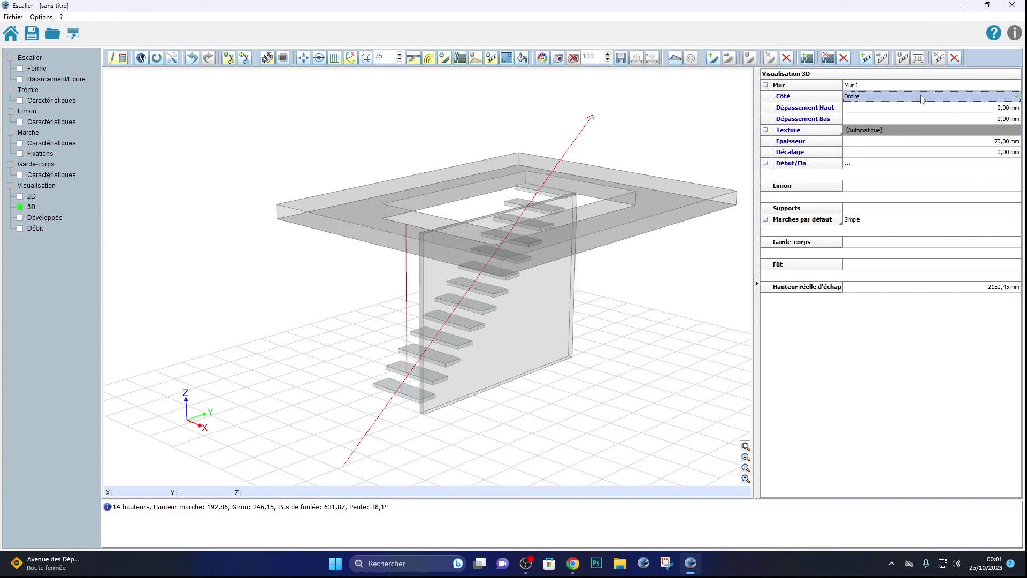
left_click(921, 96)
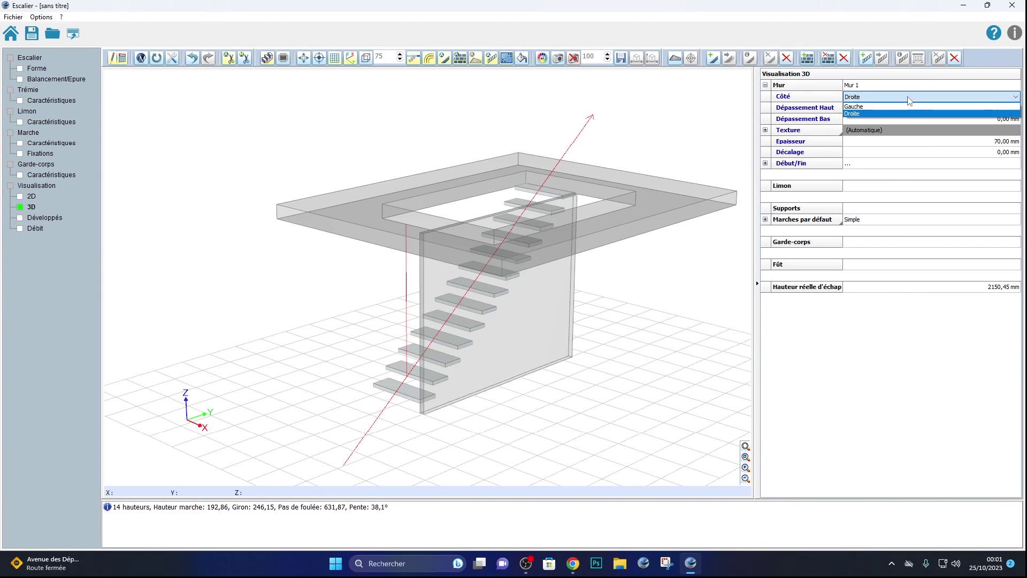
left_click(909, 106)
- Set the thickness of the wall beside the staircase to 100 mm
left_click_drag(669, 188, 673, 154)
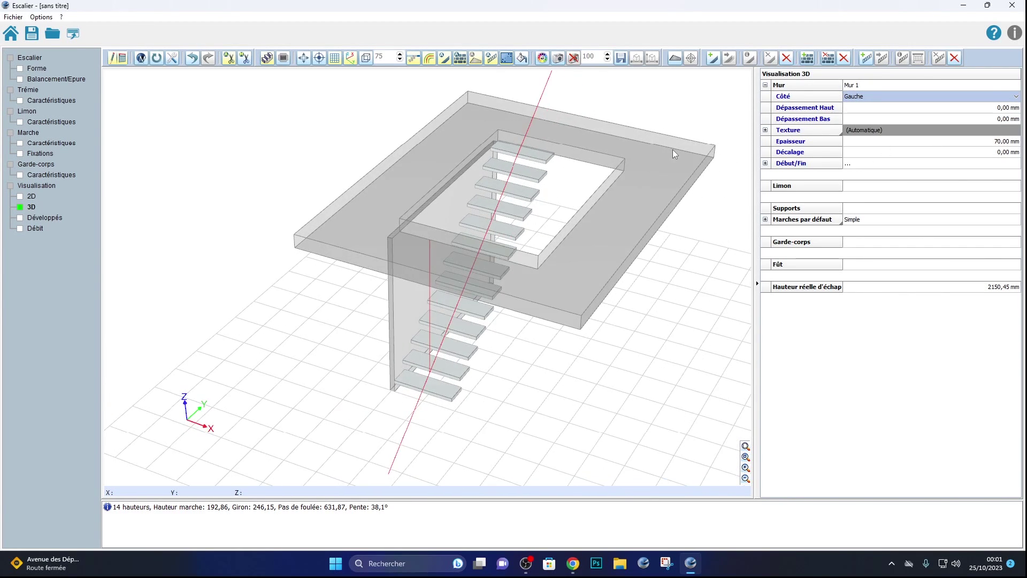
left_click(998, 141)
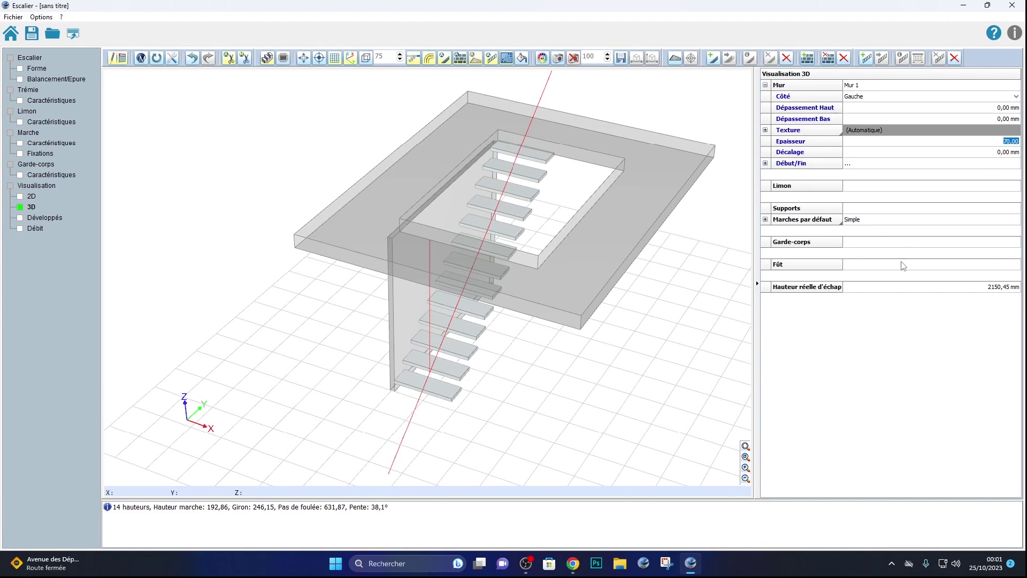
type("100")
key("Return")
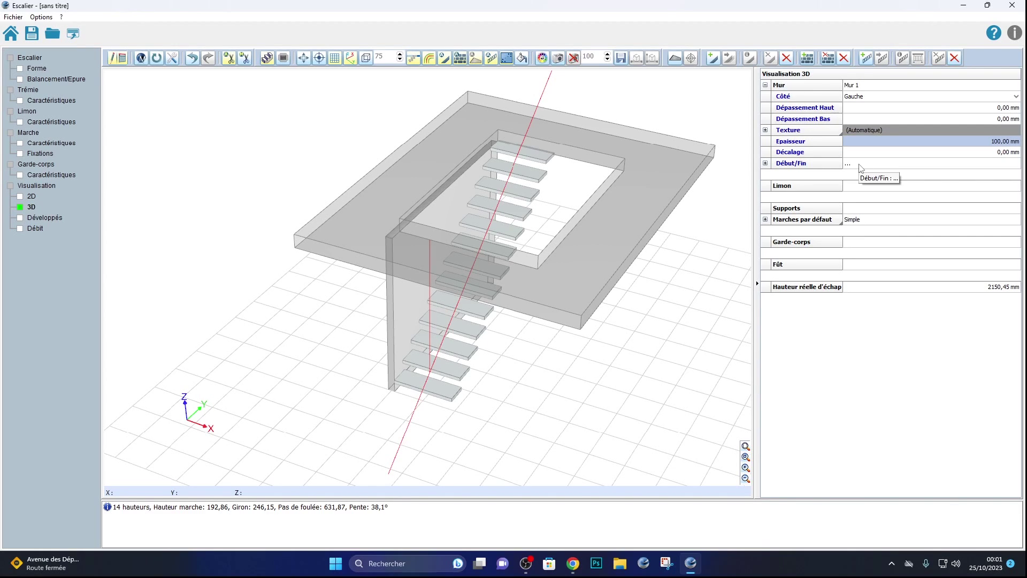
- Apply the RAL 7031 colour as the wall's texture
left_click(856, 133)
left_click(522, 205)
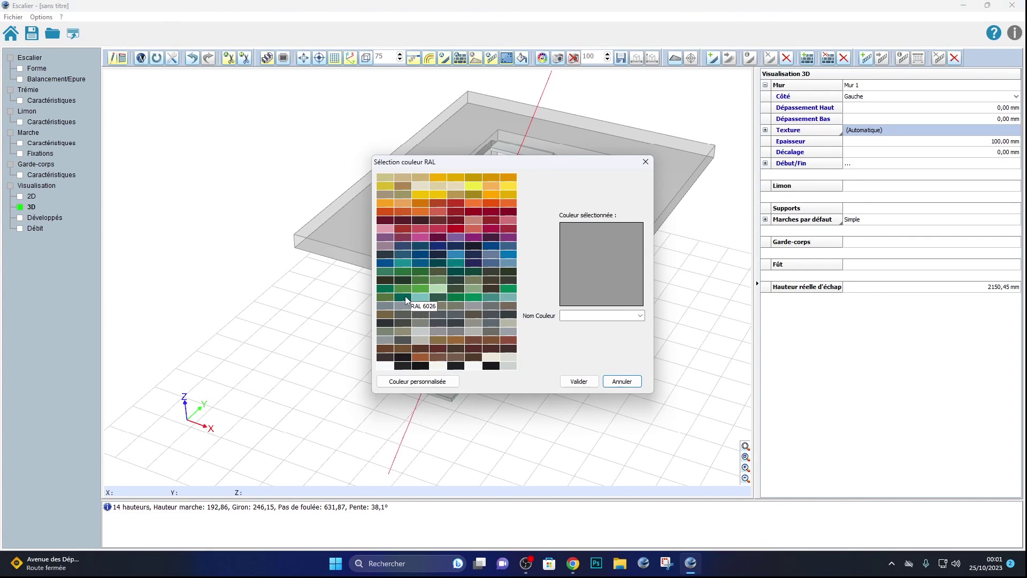
left_click(491, 323)
left_click(578, 381)
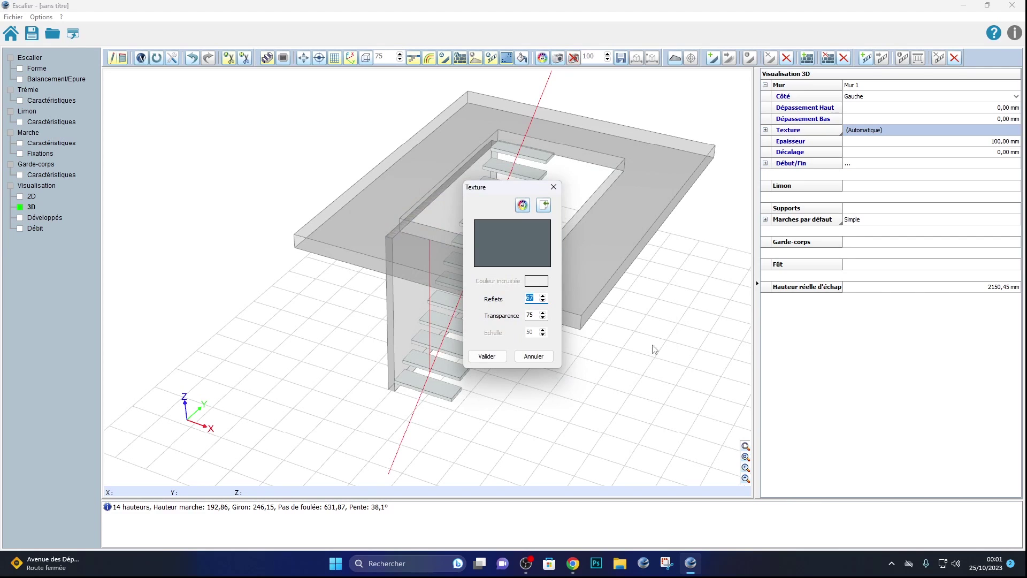
left_click(487, 356)
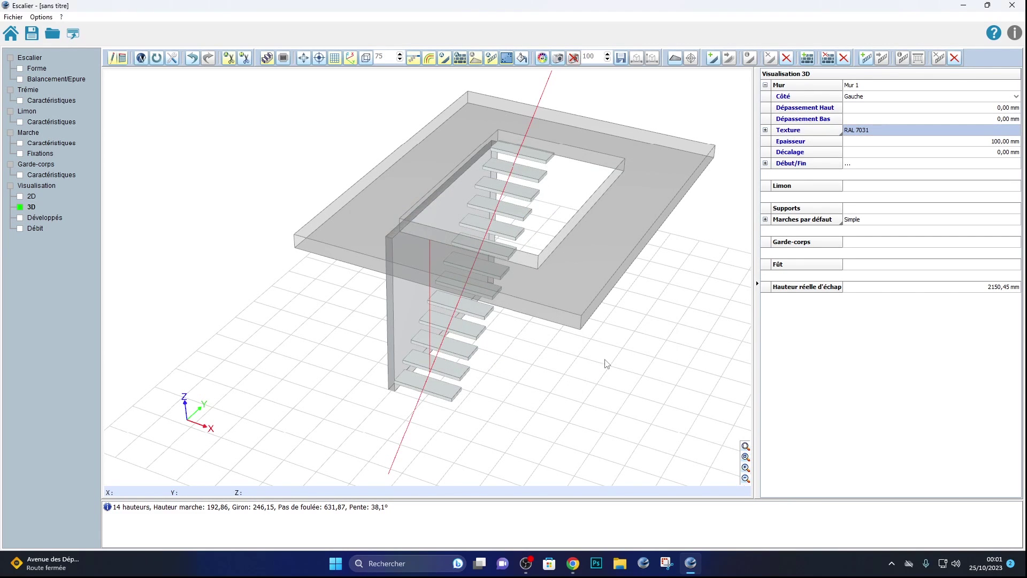
middle_click_drag(653, 246, 622, 321)
mouse_move(625, 318)
left_mouse_down()
mouse_move(634, 306)
mouse_move(658, 339)
mouse_move(660, 310)
mouse_move(640, 266)
mouse_move(662, 313)
mouse_move(627, 323)
mouse_move(626, 298)
mouse_move(626, 332)
mouse_move(636, 315)
left_mouse_up()
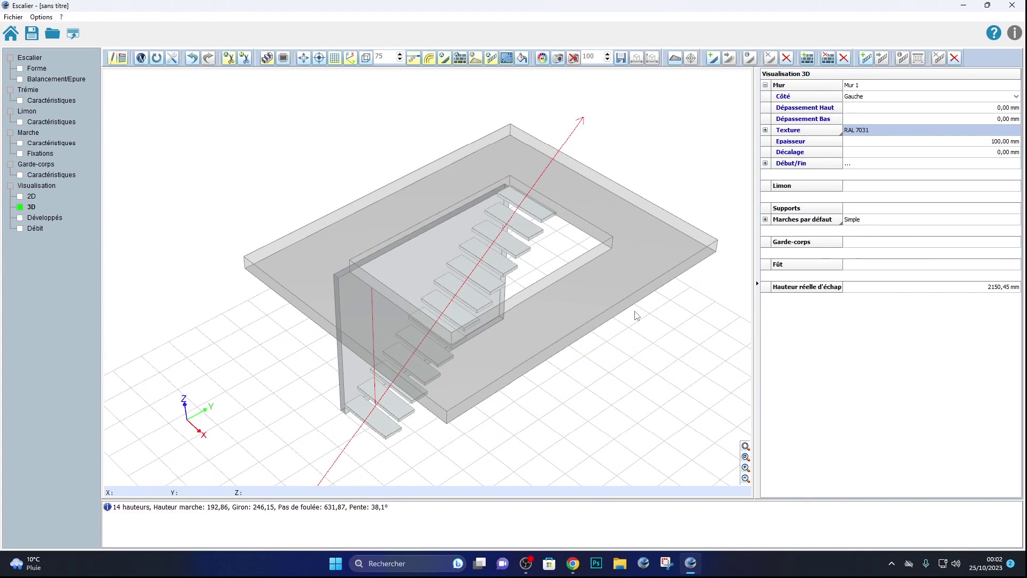
left_click_drag(636, 315, 636, 317)
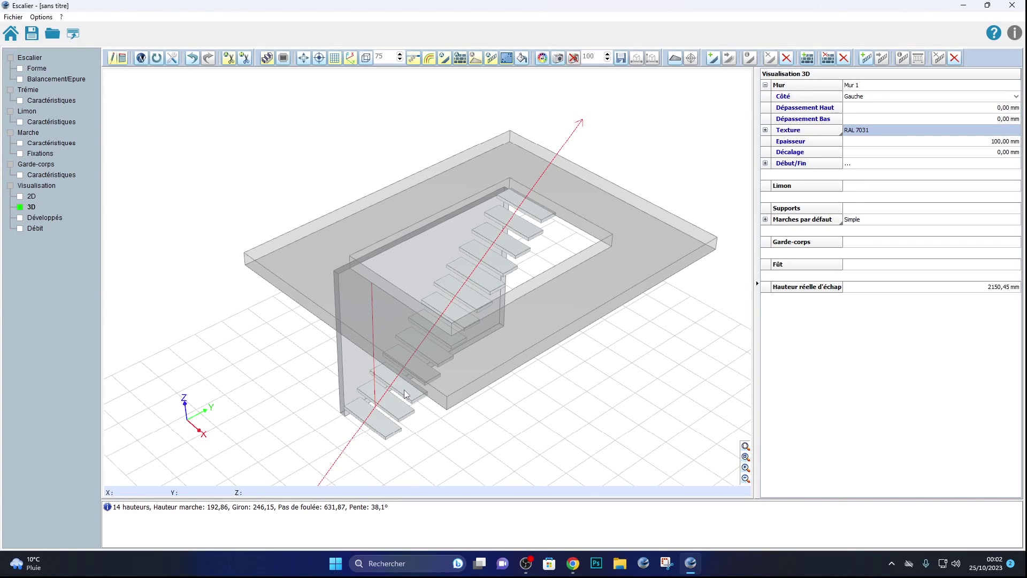
middle_click_drag(551, 362, 500, 373)
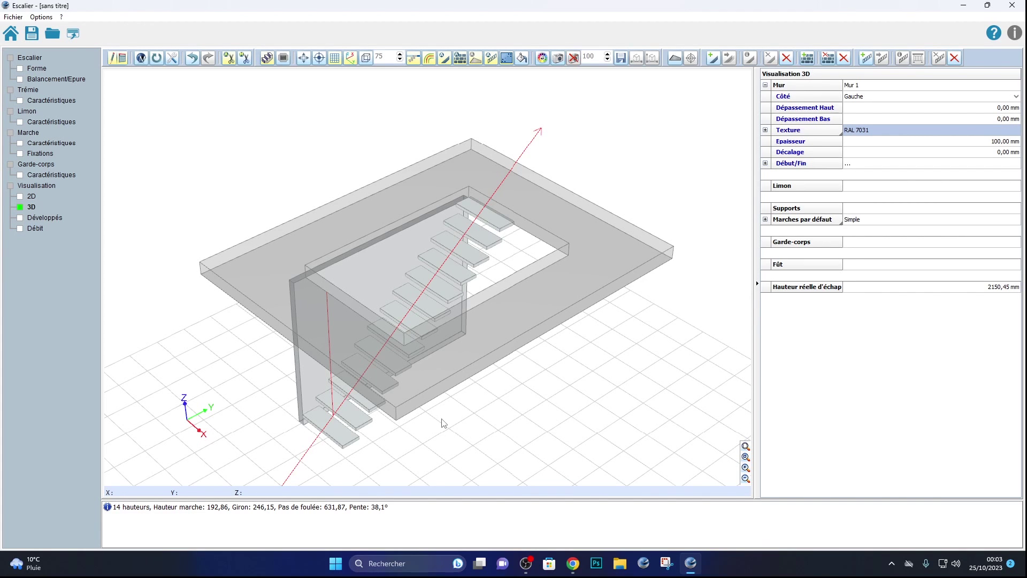
middle_click_drag(584, 383, 603, 358)
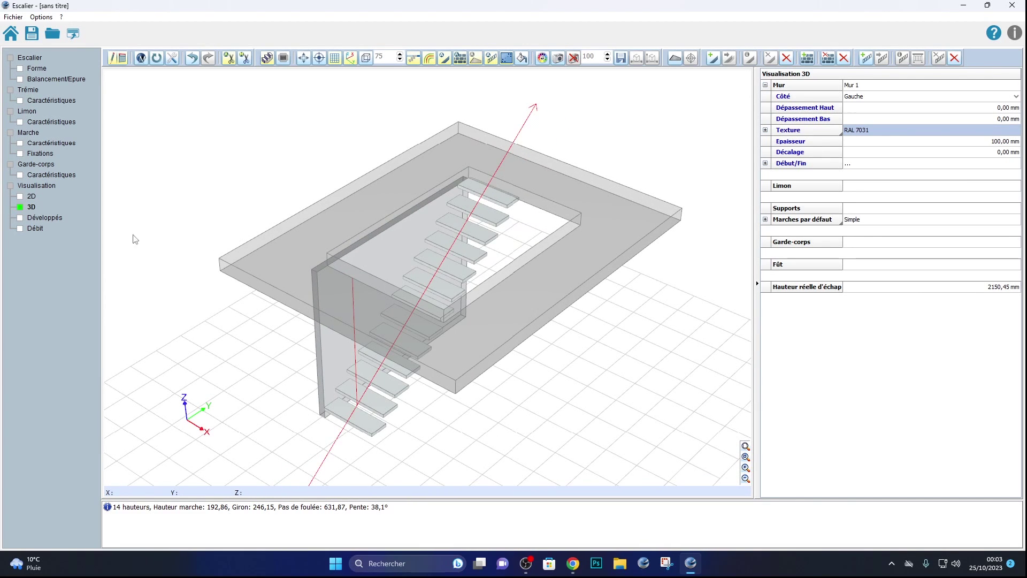
- Set the staircase width to 950 mm in the Forme plan and return to the 3D view
left_click(22, 69)
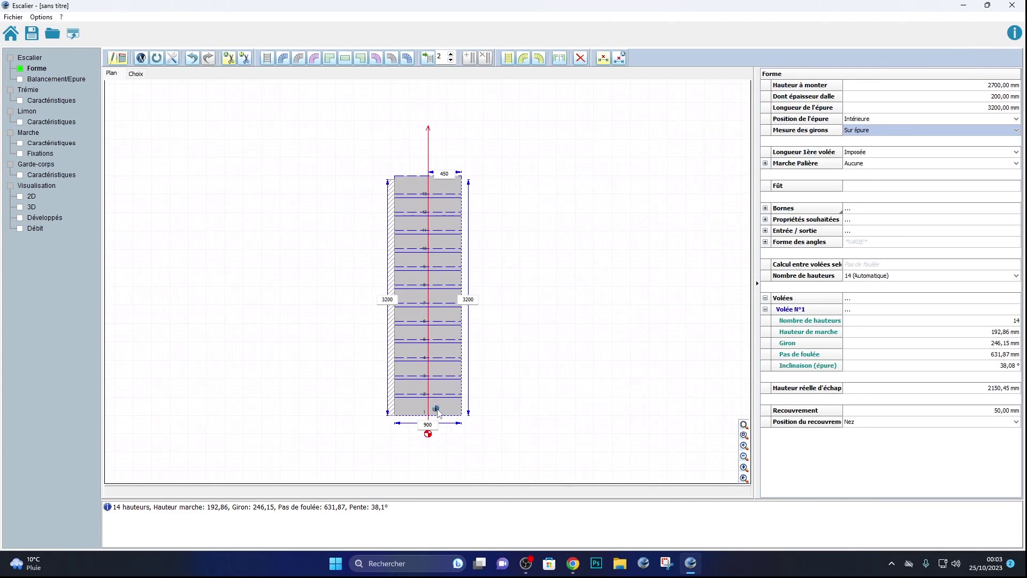
left_click(431, 425)
key("Return")
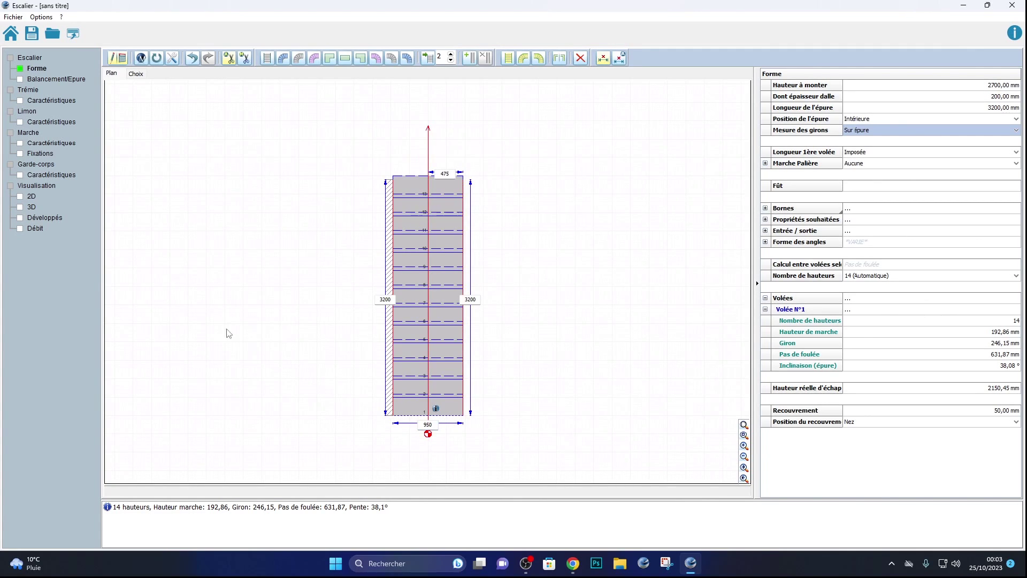
left_click(25, 207)
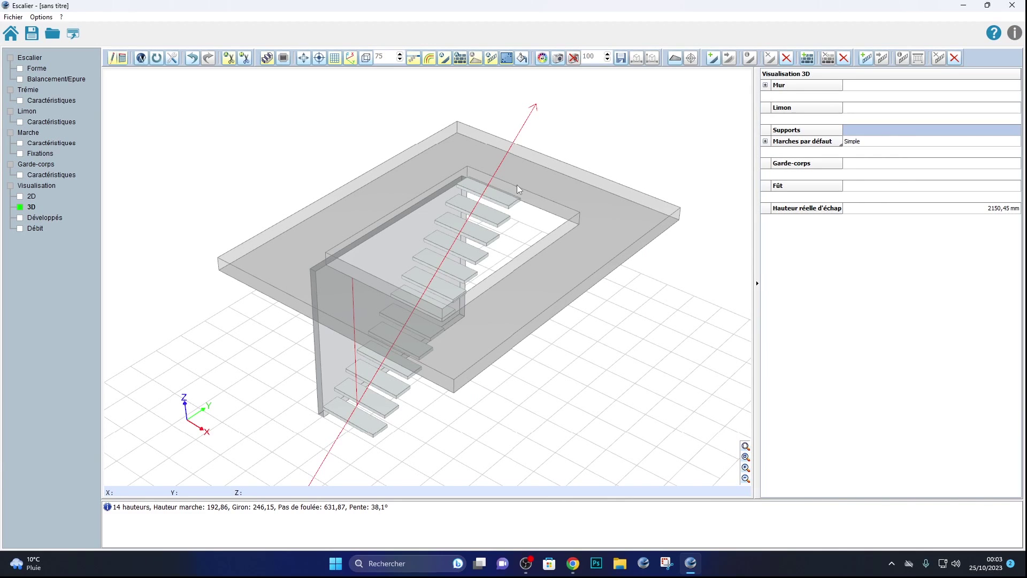
- Start adding a stringer in the Limon characteristics, using the Porteur type Section
left_click(20, 122)
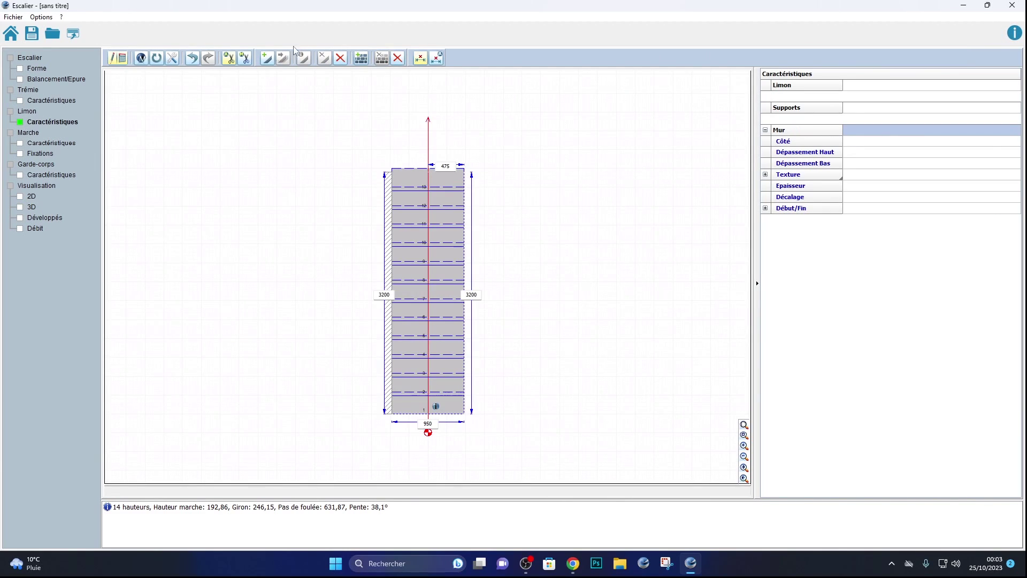
left_click(267, 59)
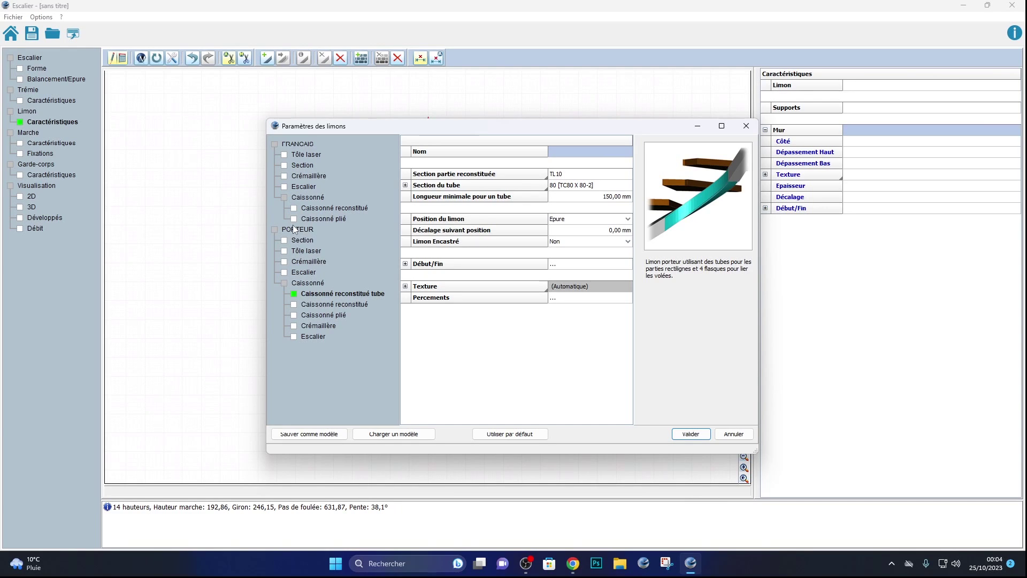
left_click(286, 240)
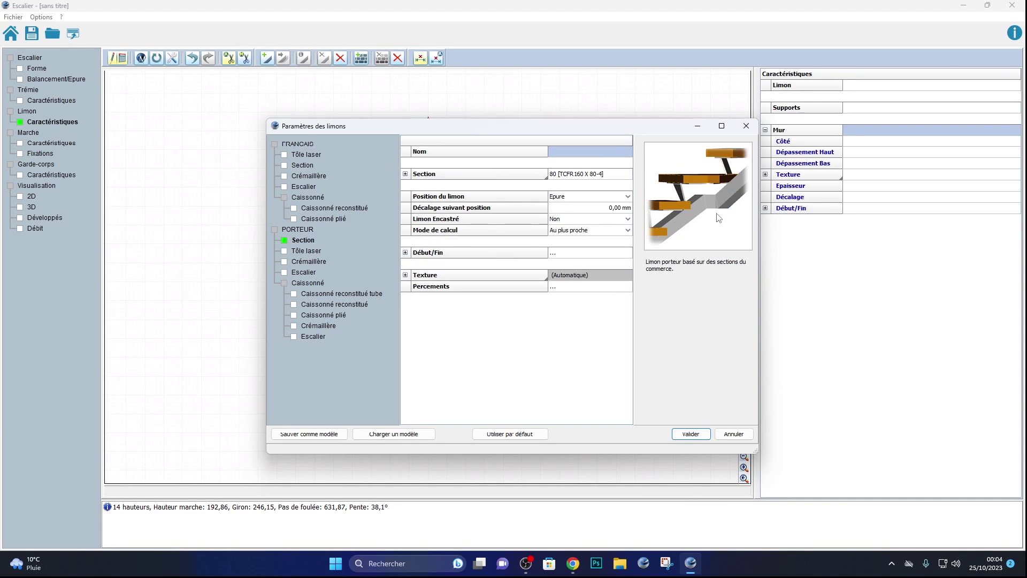
- Set the stringer section to a cold-formed rectangular steel tube 150 x 100 with thickness 3, keeping its position on Epure
left_click(603, 180)
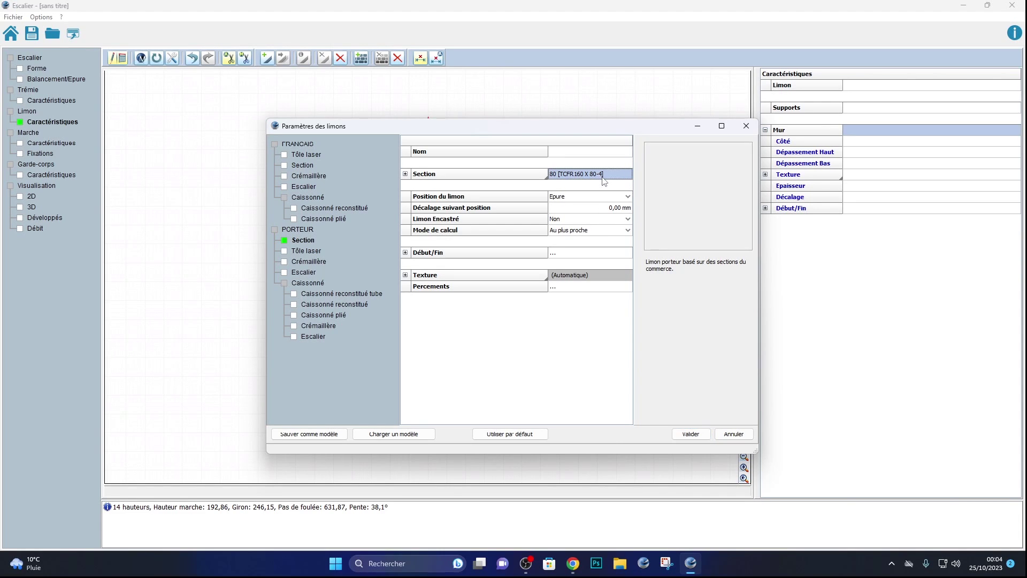
left_click(605, 175)
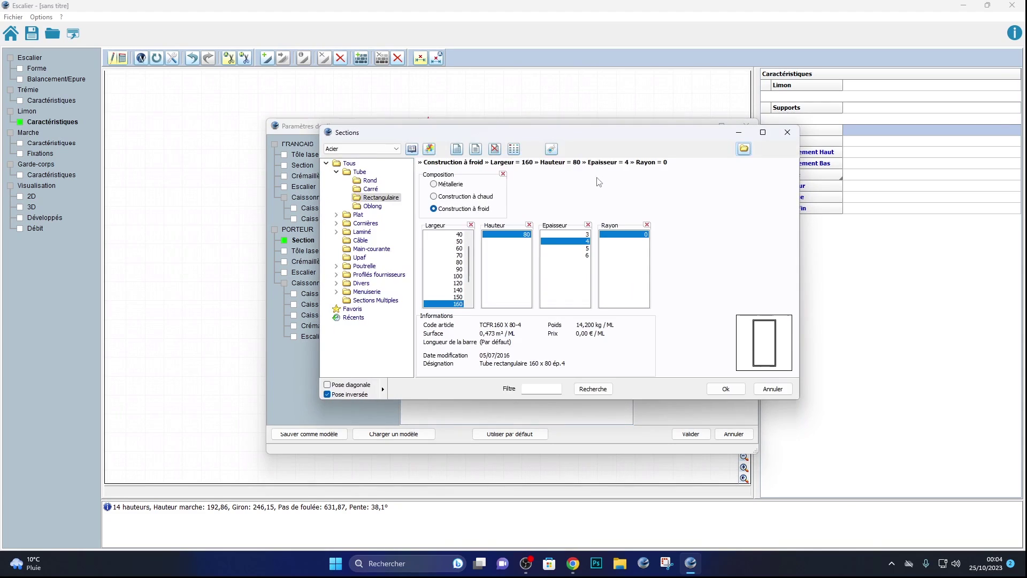
left_click(457, 297)
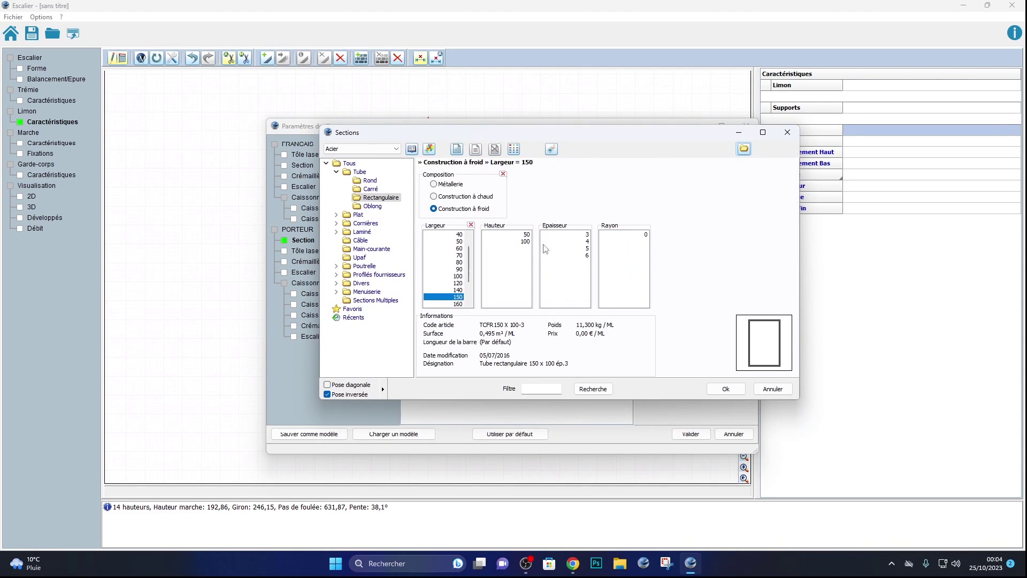
left_click(523, 242)
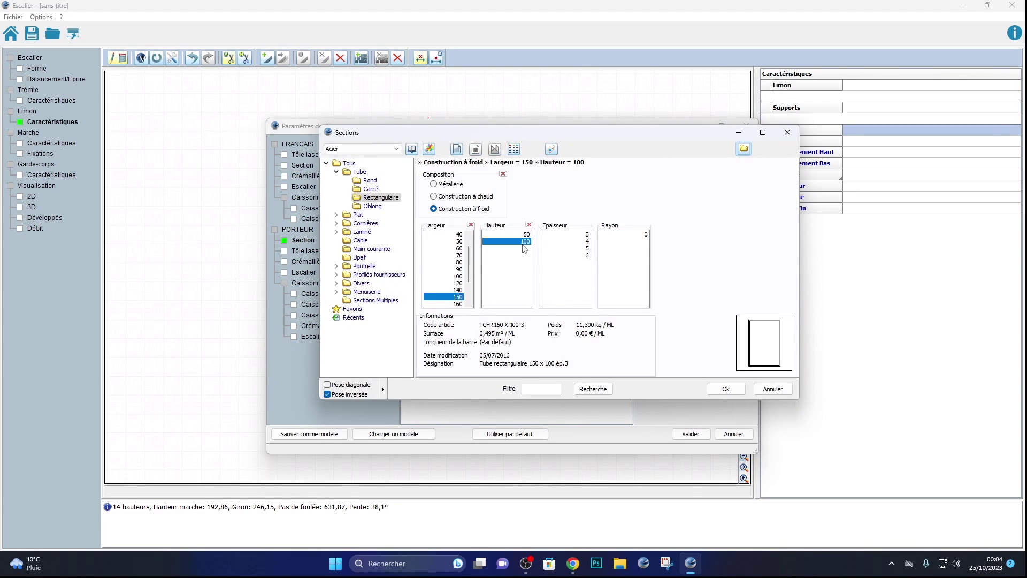
left_click(587, 236)
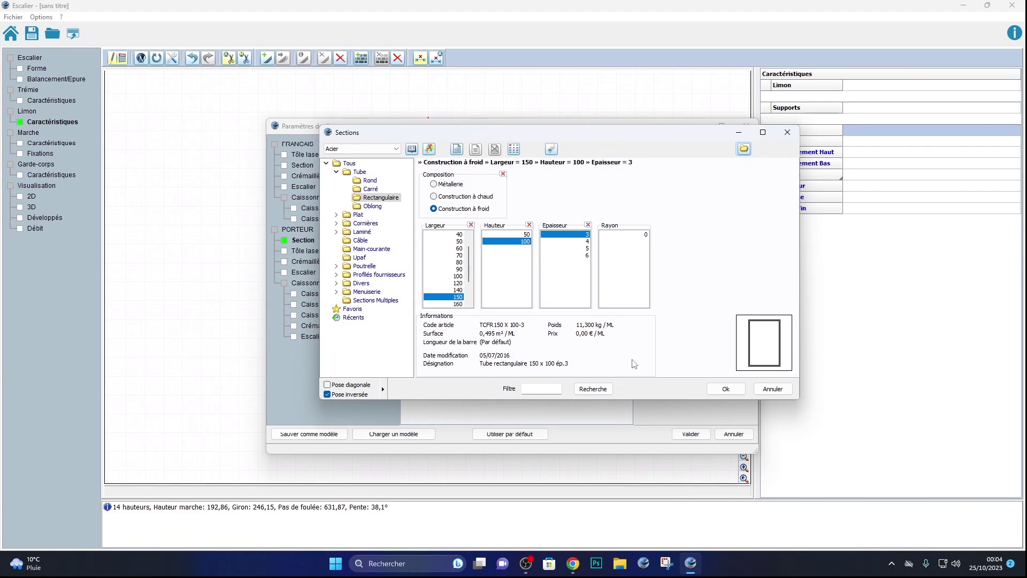
left_click(723, 389)
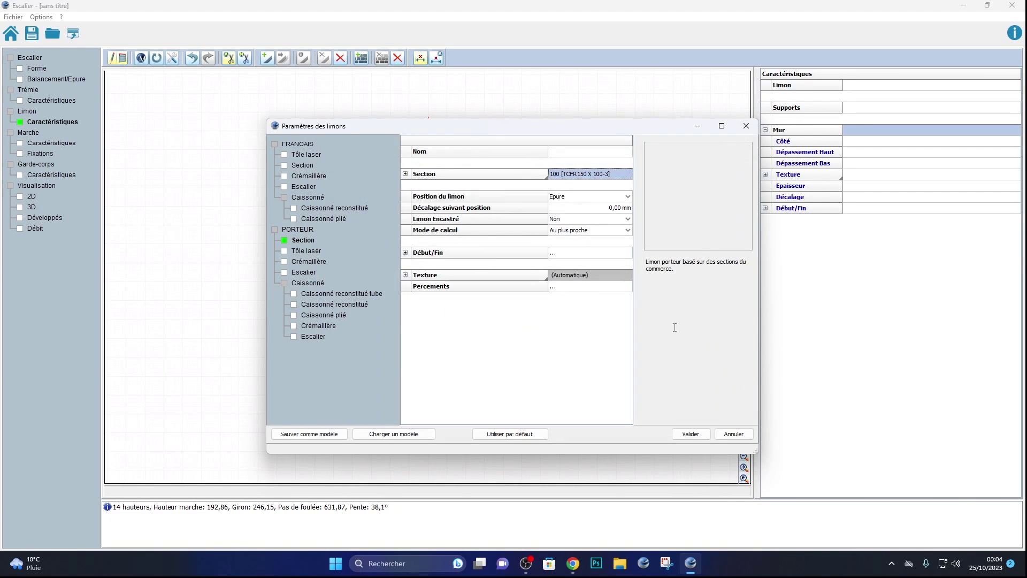
left_click(593, 196)
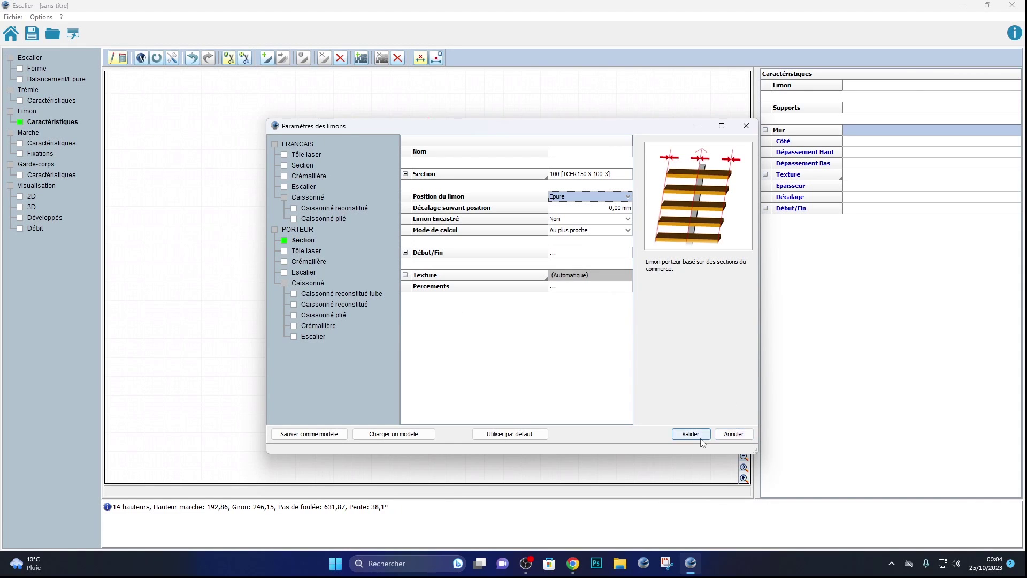
- Apply the RAL 9005 colour as the stringer's texture and add the stringer to the staircase, checking it in 3D
left_click(562, 276)
left_click(561, 276)
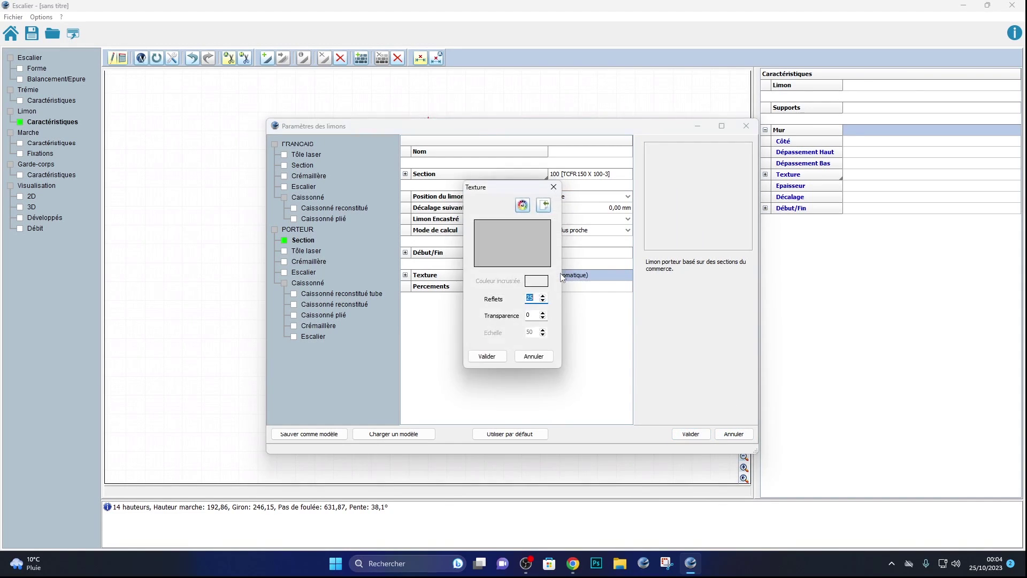
left_click(523, 206)
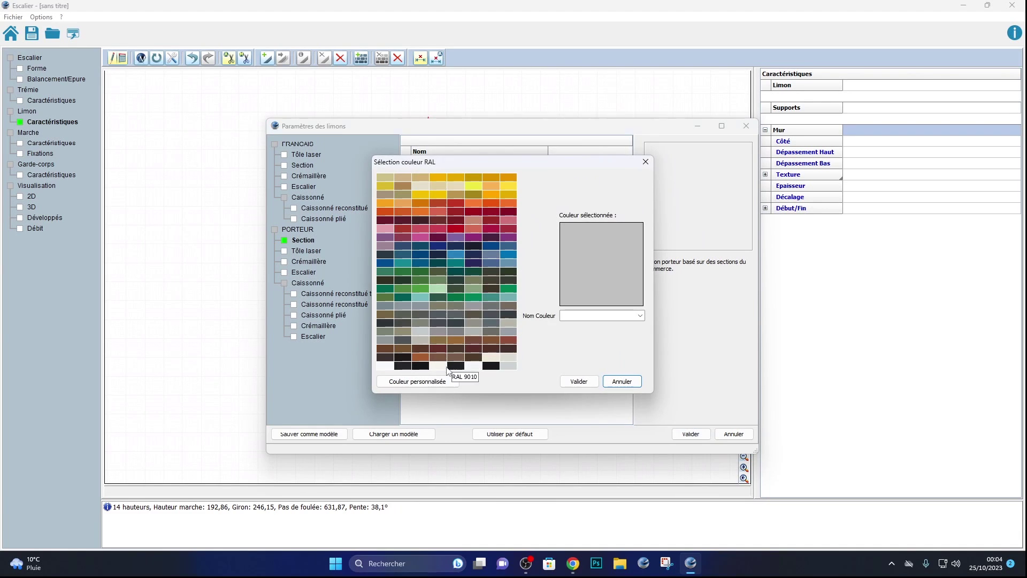
left_click(428, 366)
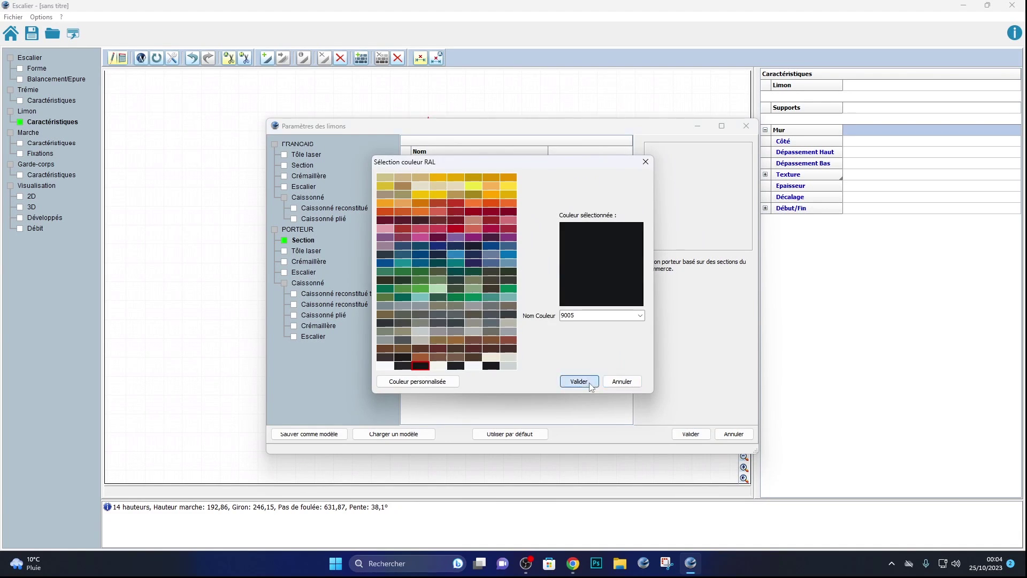
left_click(581, 382)
left_click(492, 356)
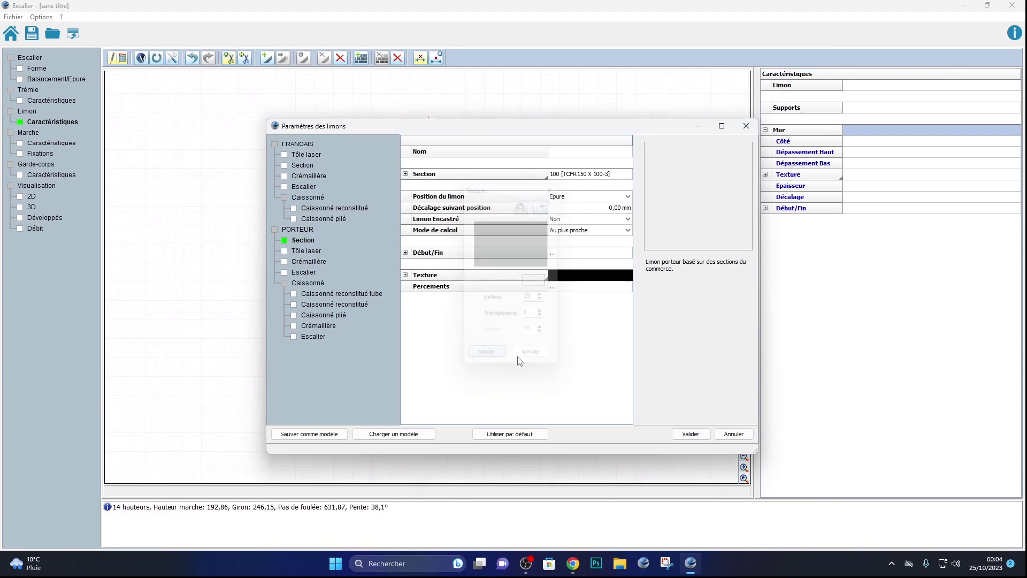
left_click(688, 433)
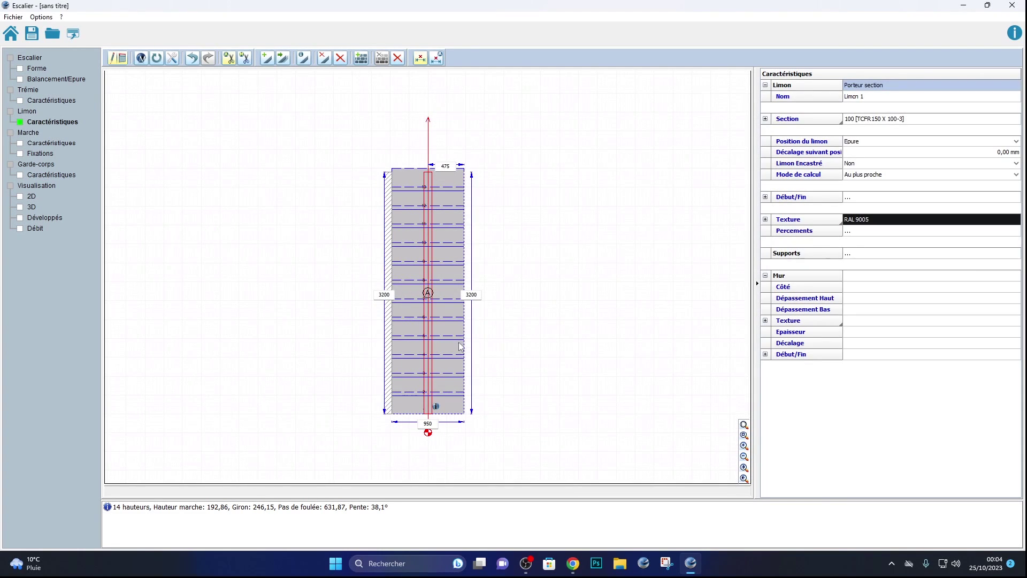
left_click(22, 207)
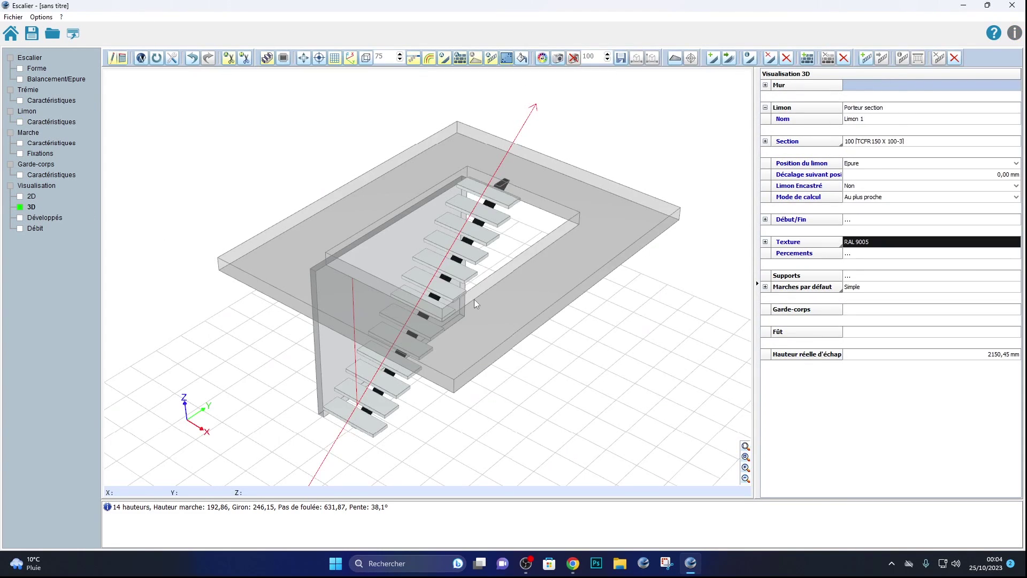
middle_click_drag(474, 299, 468, 352)
mouse_move(574, 313)
left_mouse_down()
mouse_move(591, 338)
mouse_move(605, 325)
mouse_move(578, 339)
mouse_move(585, 310)
mouse_move(575, 320)
left_mouse_up()
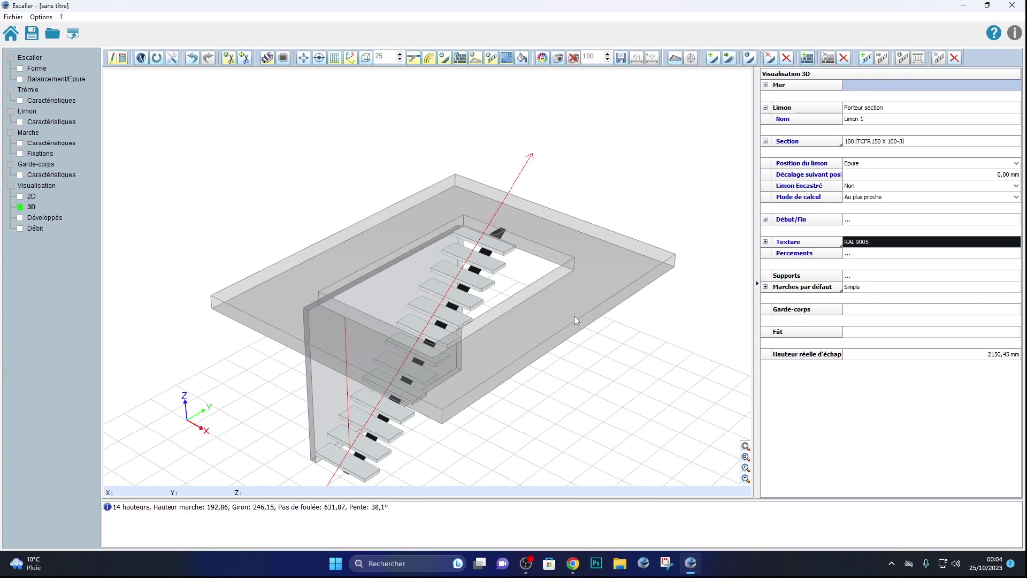
- Set the thickness of the default treads to PLEIN30MM in the Marche characteristics
left_click(20, 144)
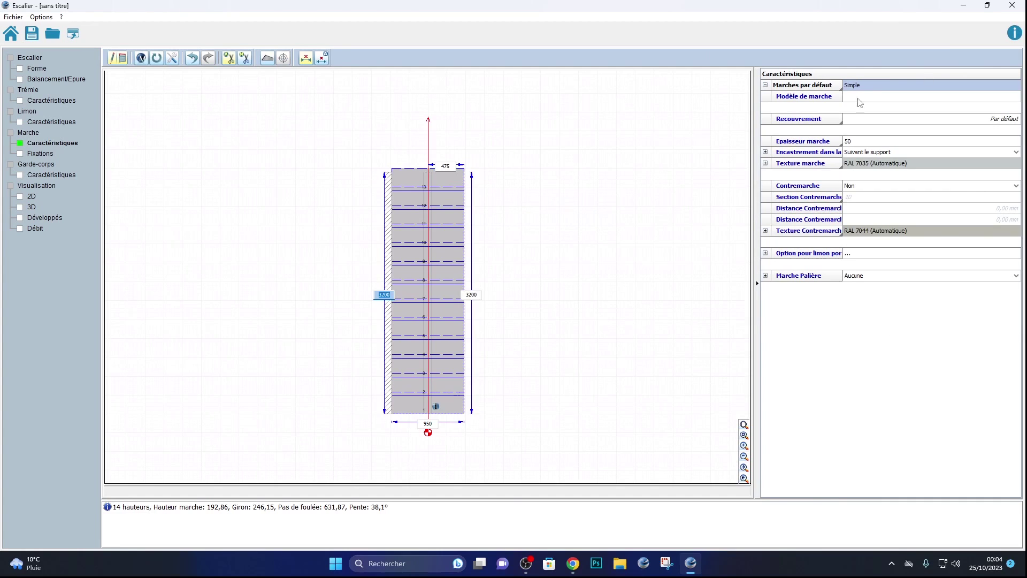
left_click(856, 147)
left_click(857, 147)
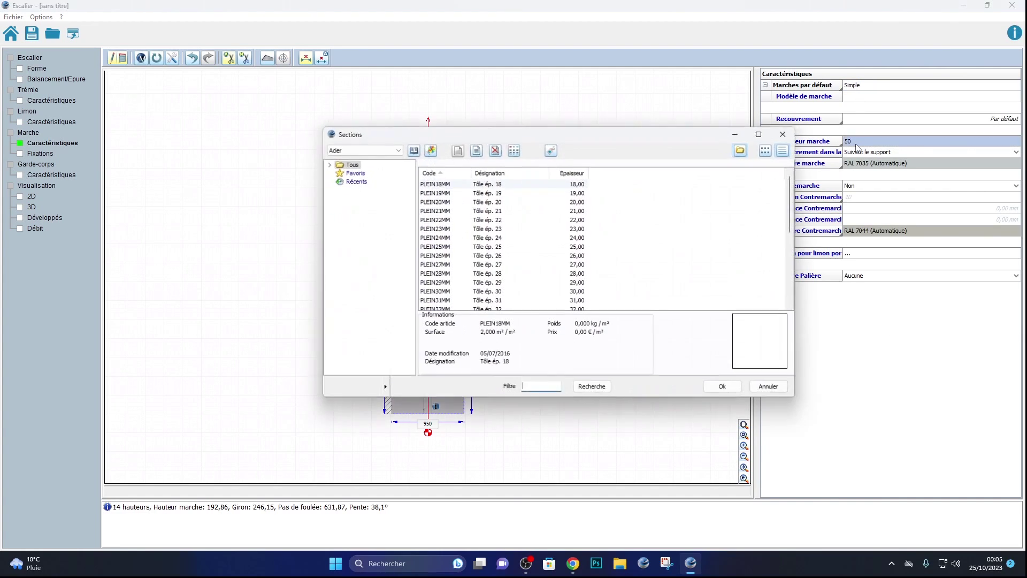
left_click(511, 292)
left_click(743, 390)
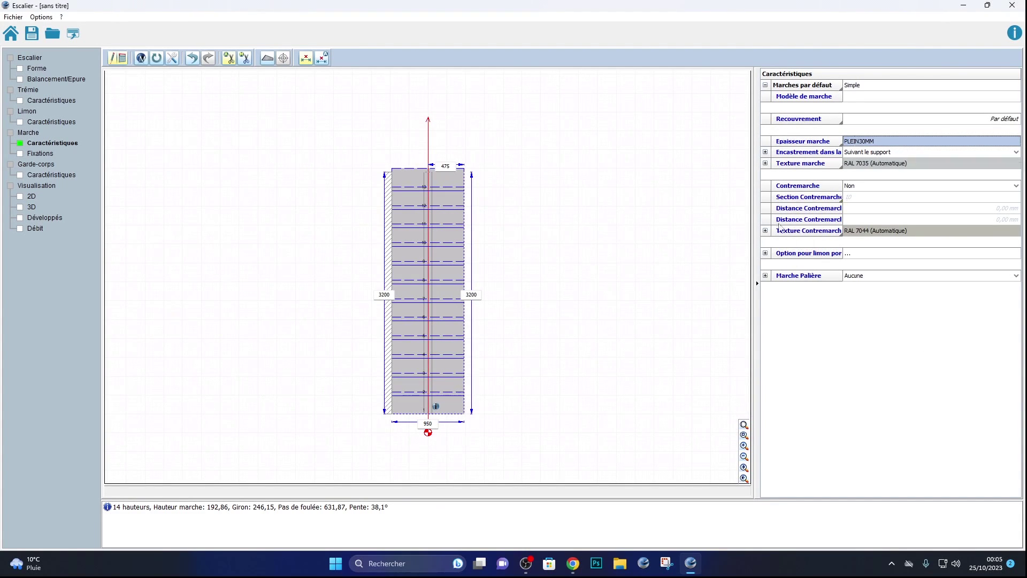
- Select Marche avec support as the type for the default treads
left_click(19, 155)
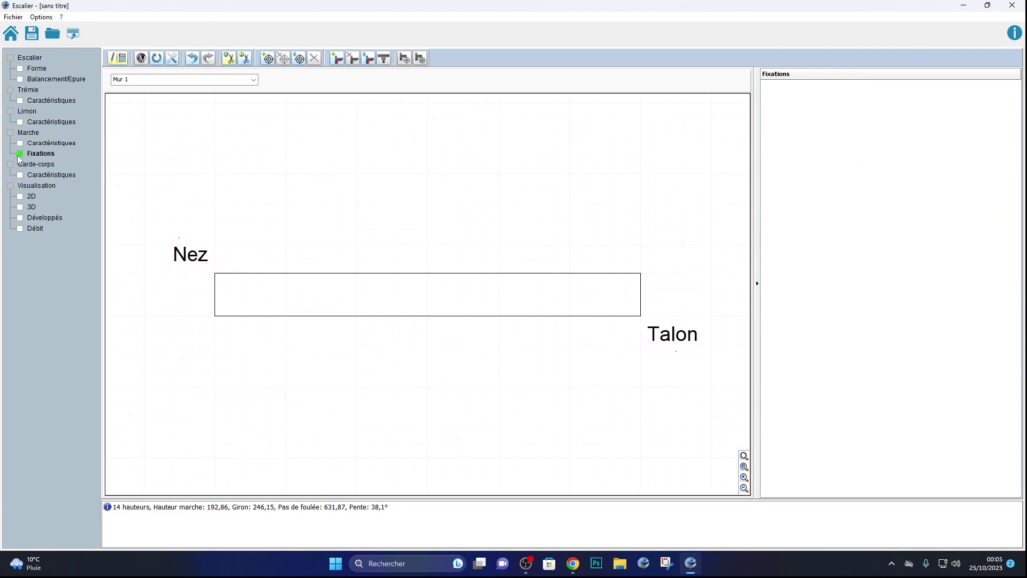
left_click(21, 144)
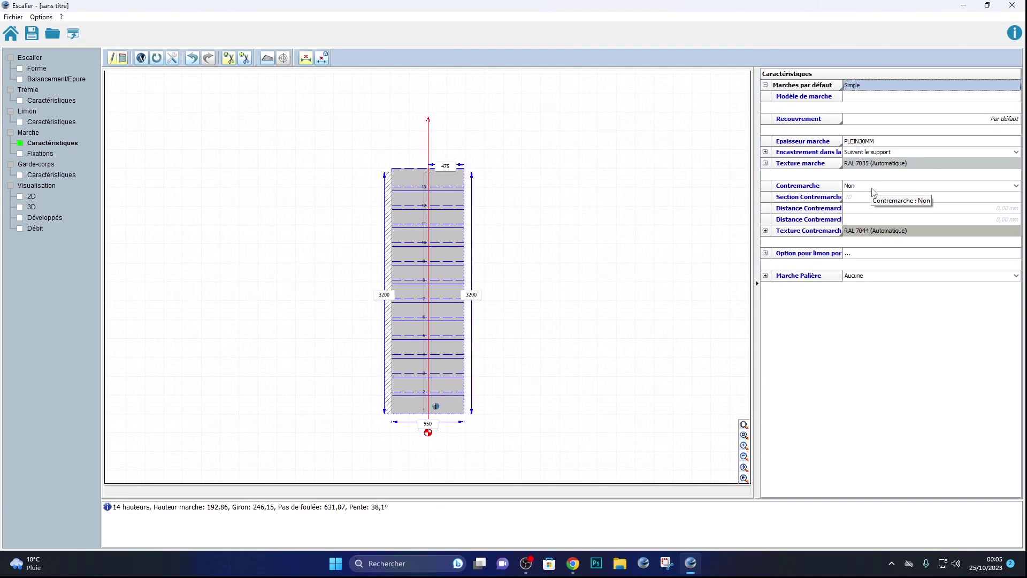
left_click(851, 87)
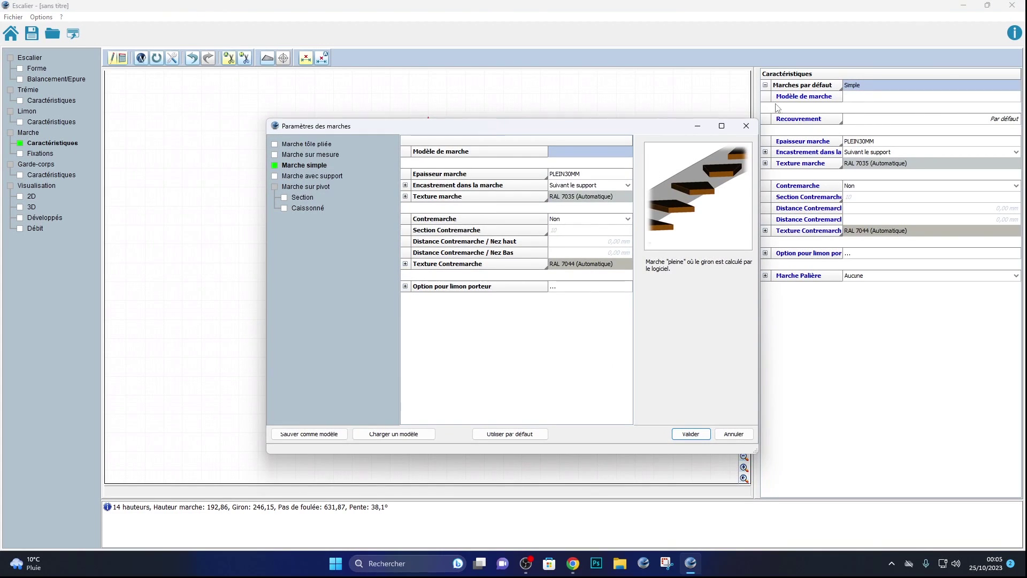
left_click(278, 177)
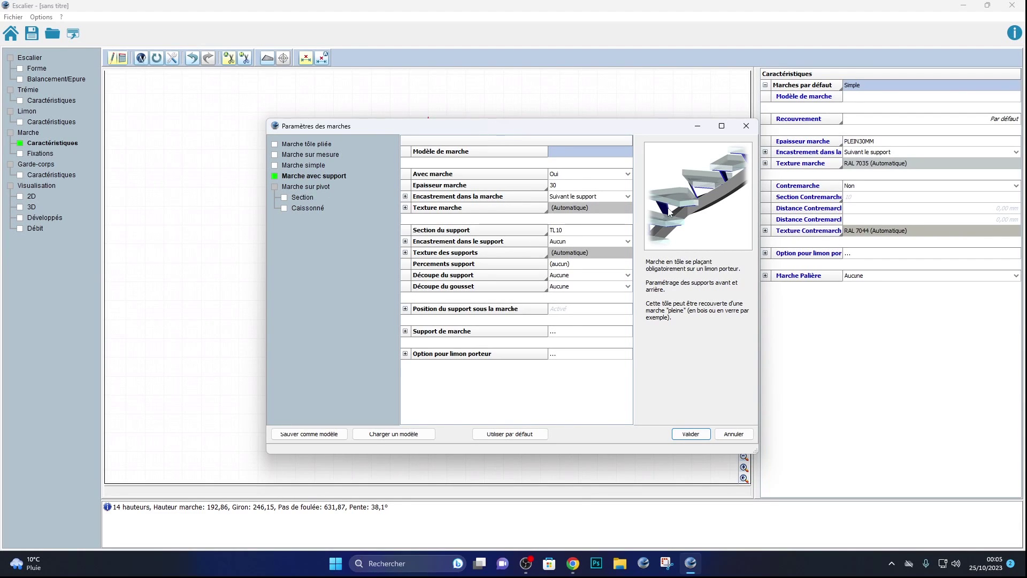
- Set the tread support section to the 3 mm steel sheet TL3
left_click(566, 233)
left_click(566, 234)
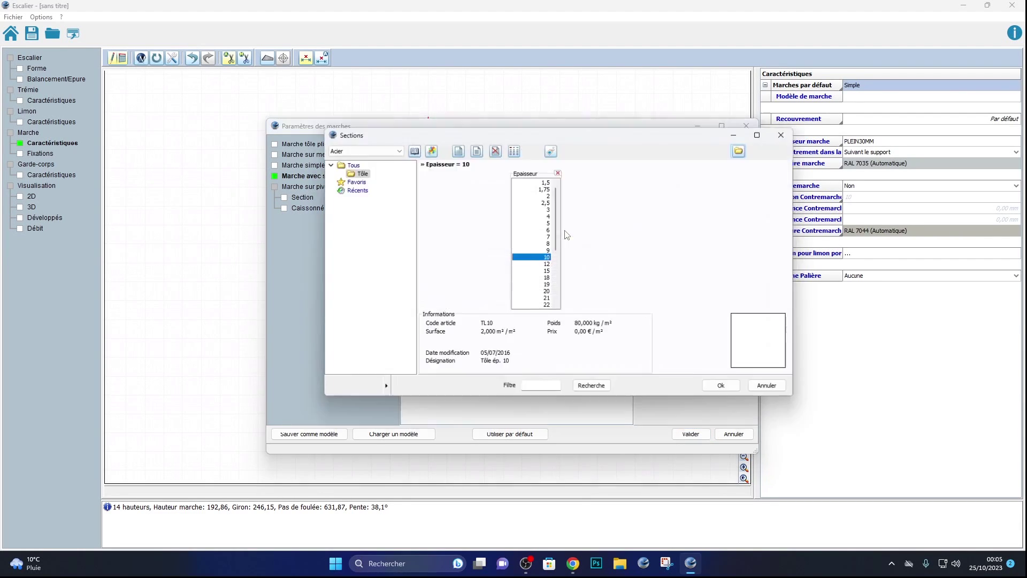
left_click(547, 209)
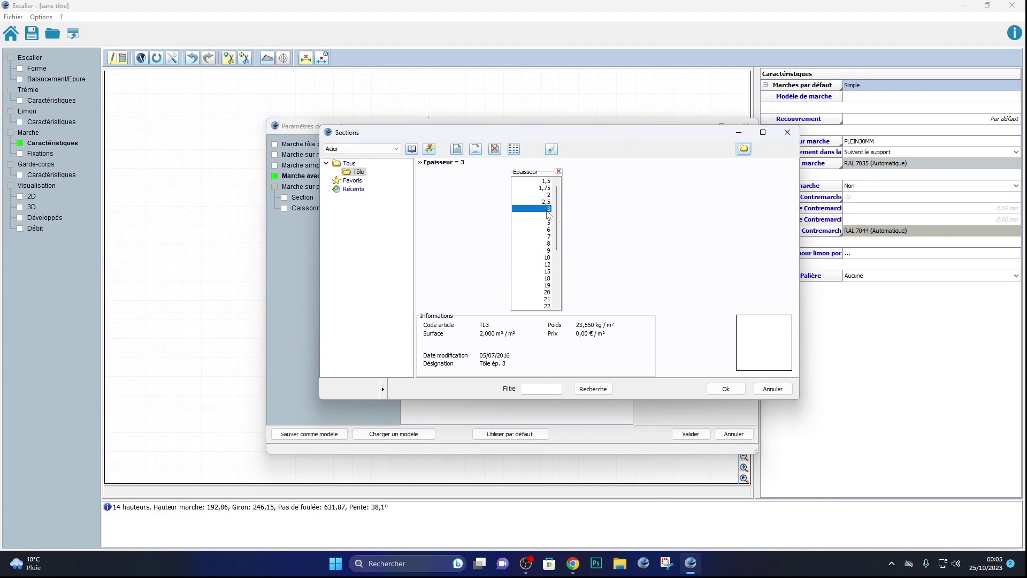
left_click(726, 390)
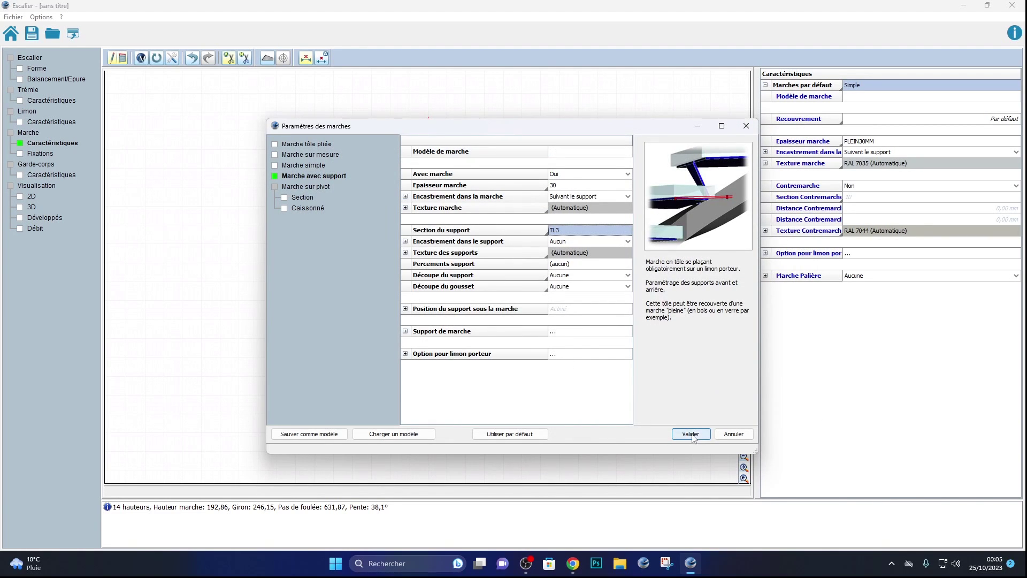
- Set the tread texture to RAL 1023 and validate the parameters of the treads with support
left_click(606, 210)
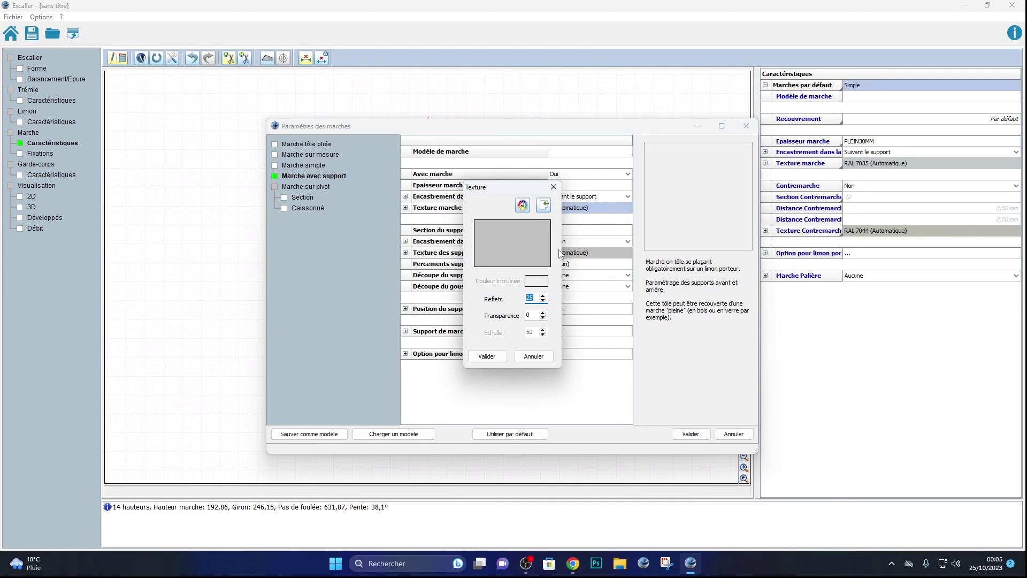
left_click(524, 206)
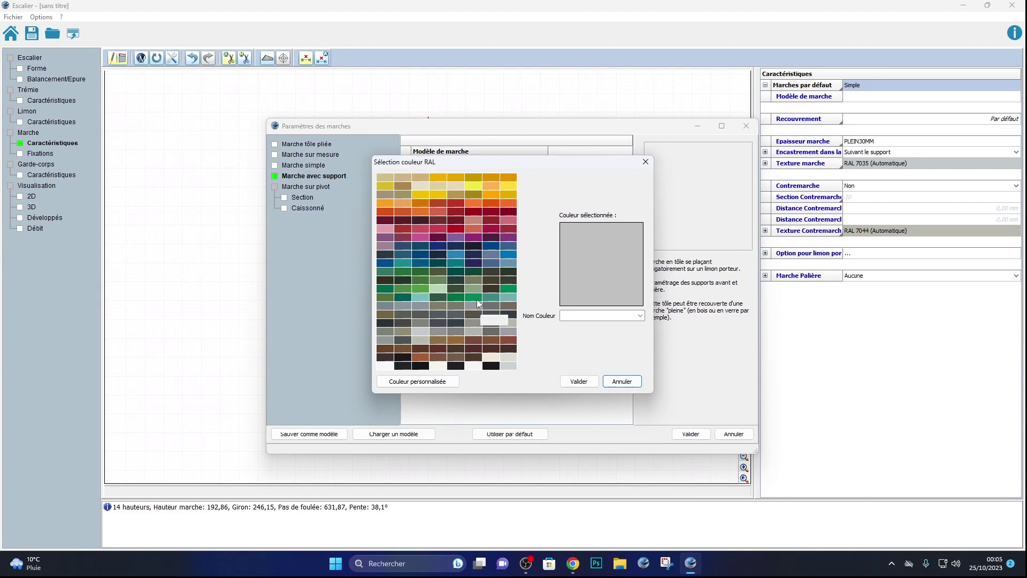
left_click(440, 195)
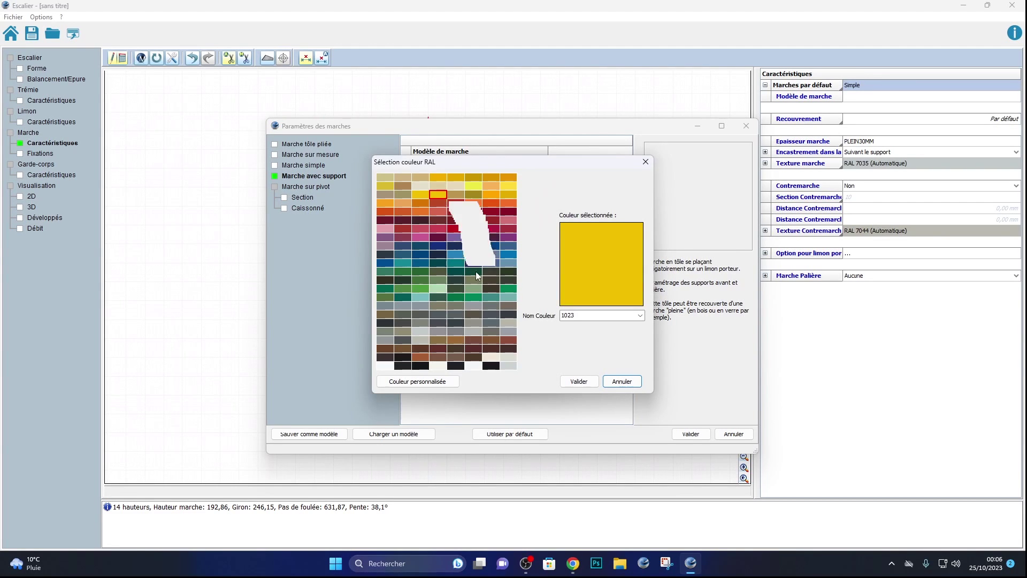
left_click(578, 381)
left_click(486, 356)
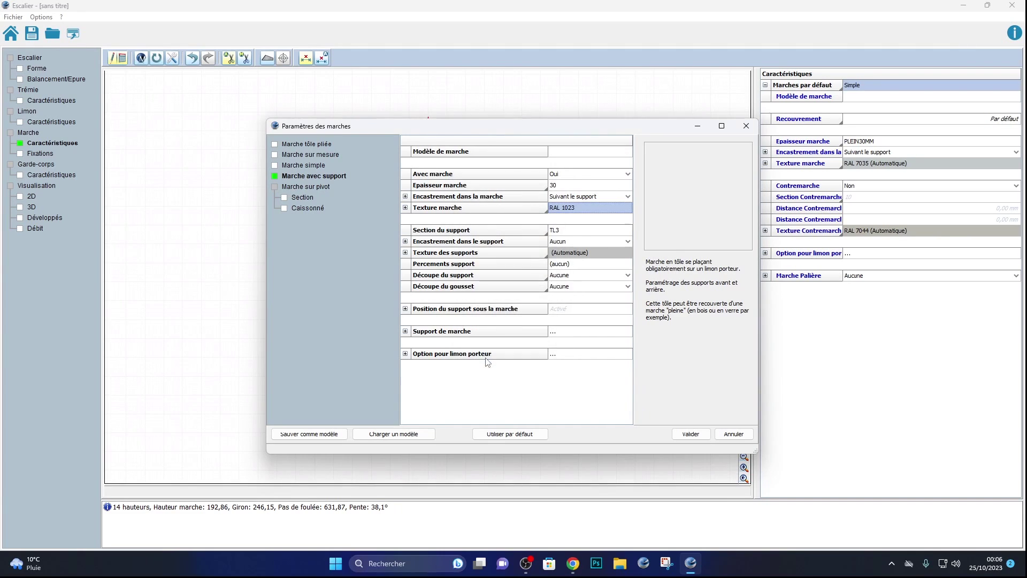
left_click(687, 434)
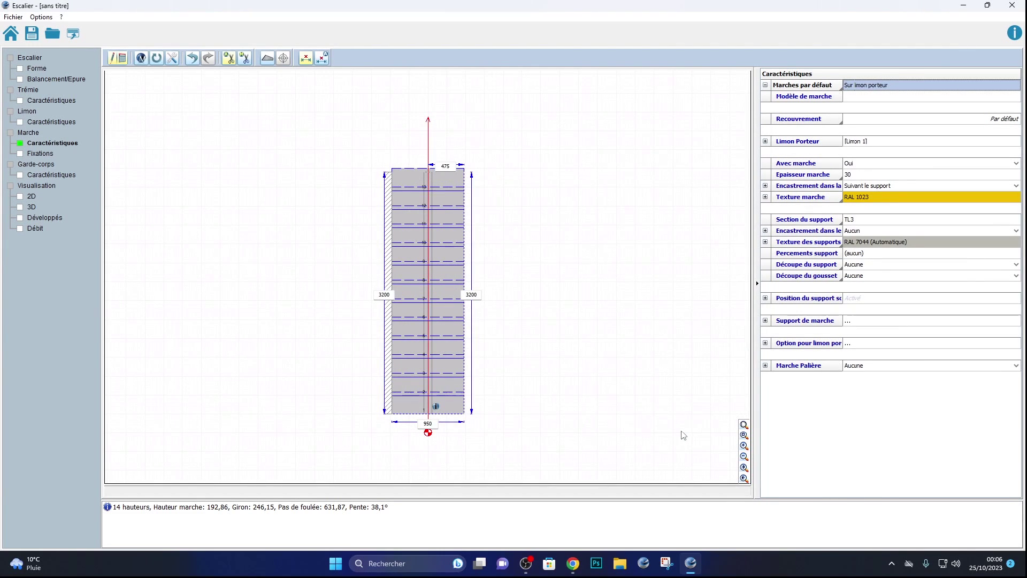
- Examine the coloured treads and their supports on the central stringer in 3D, from the side and from below
left_click(32, 206)
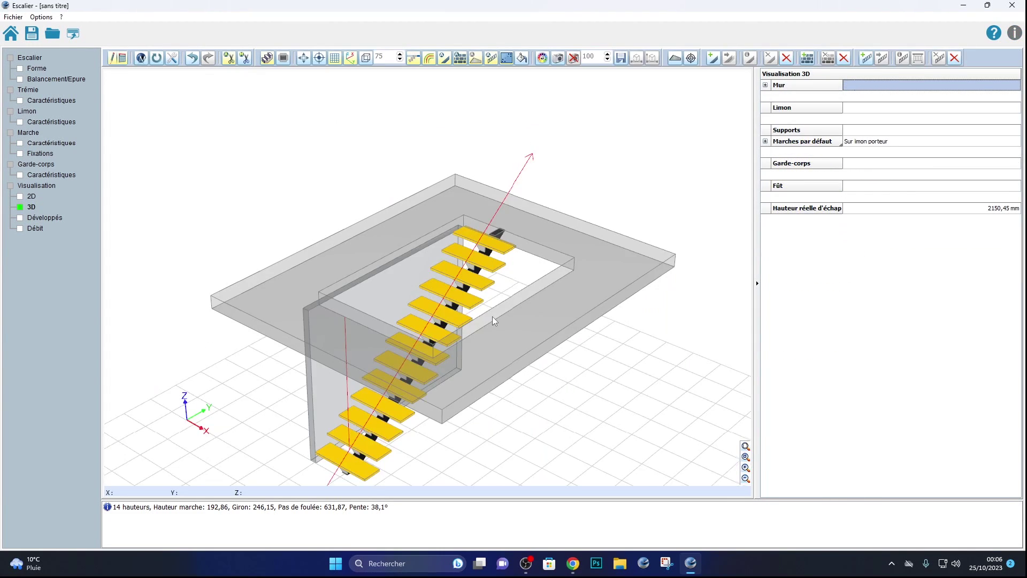
middle_click_drag(492, 316, 498, 284)
mouse_move(512, 331)
middle_mouse_down()
mouse_move(513, 348)
mouse_move(516, 338)
middle_mouse_up()
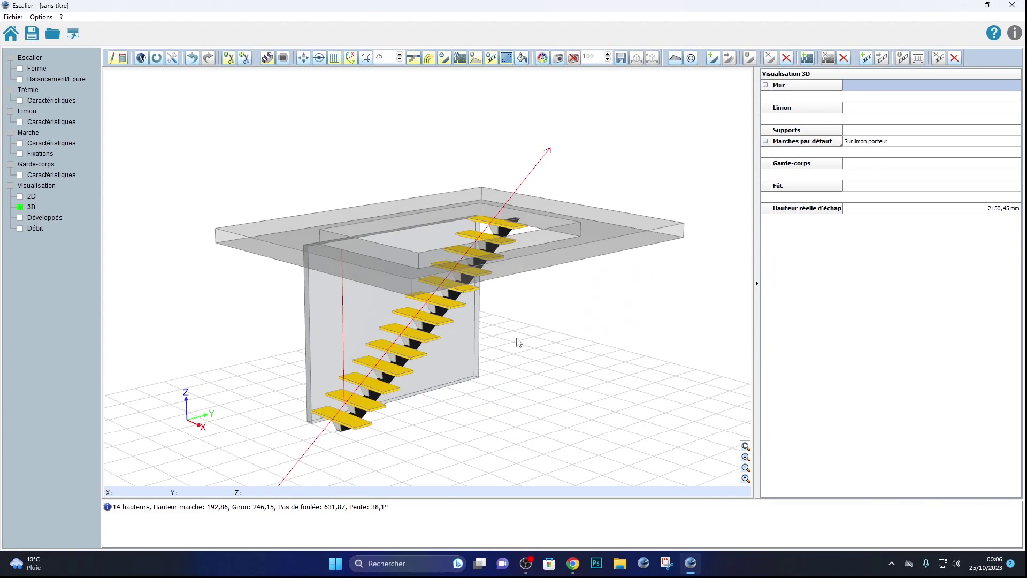
scroll(316, 371, "up", 3)
scroll(572, 351, "up", 4)
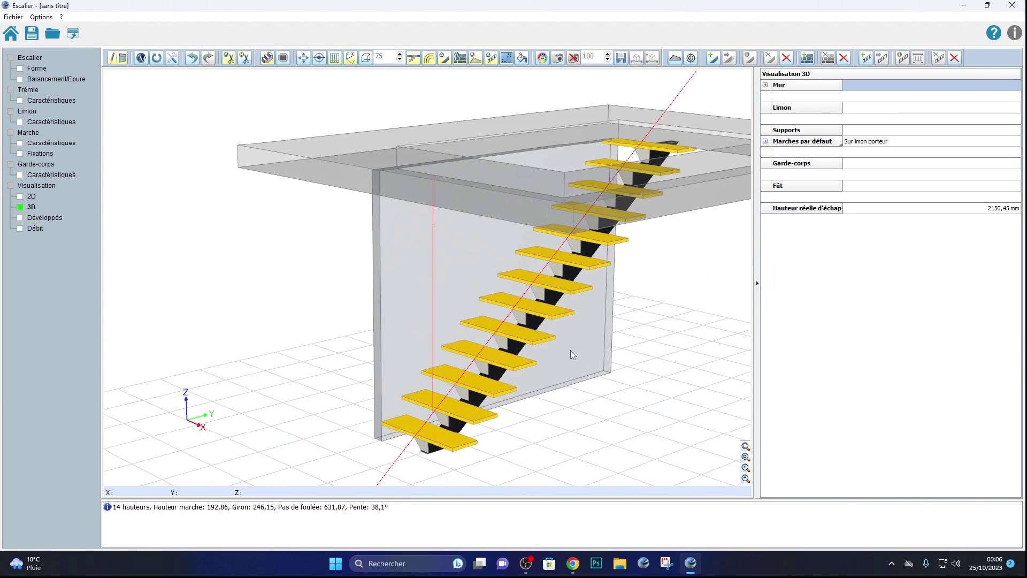
mouse_move(593, 356)
middle_mouse_down()
mouse_move(558, 339)
mouse_move(579, 347)
middle_mouse_up()
scroll(510, 361, "up", 5)
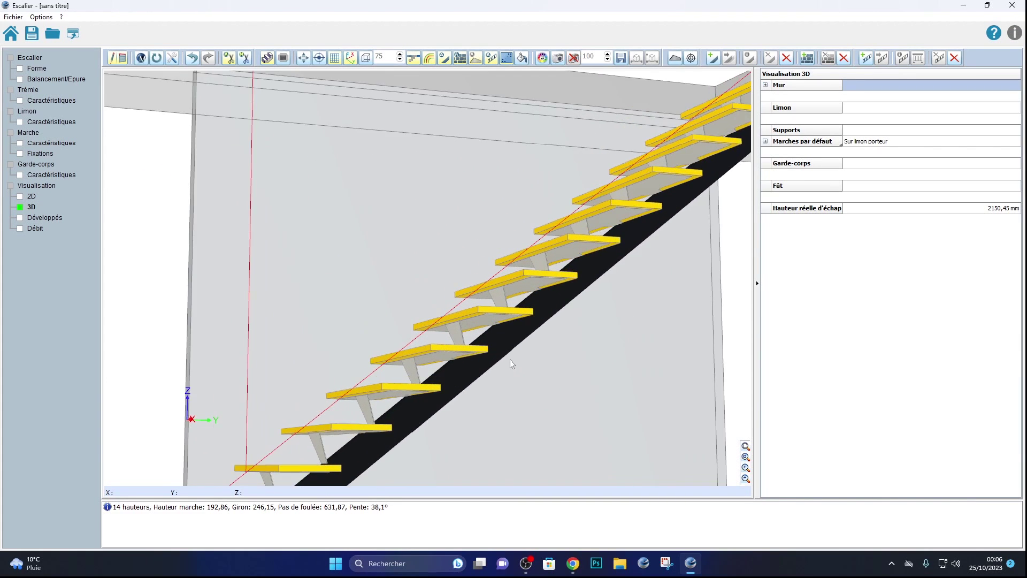
scroll(572, 363, "down", 4)
middle_click_drag(544, 367, 592, 364)
scroll(609, 360, "up", 5)
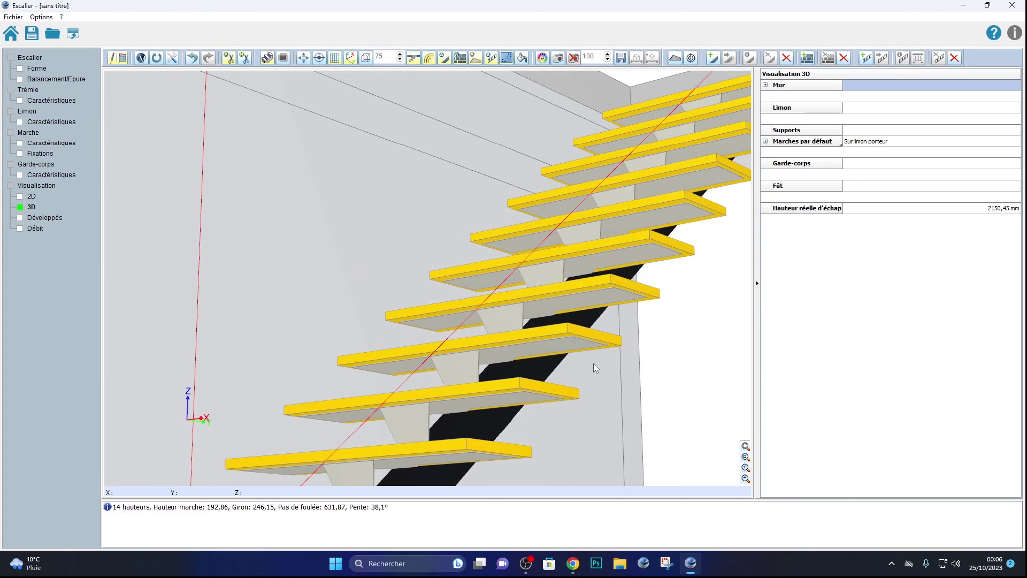
left_click(857, 132)
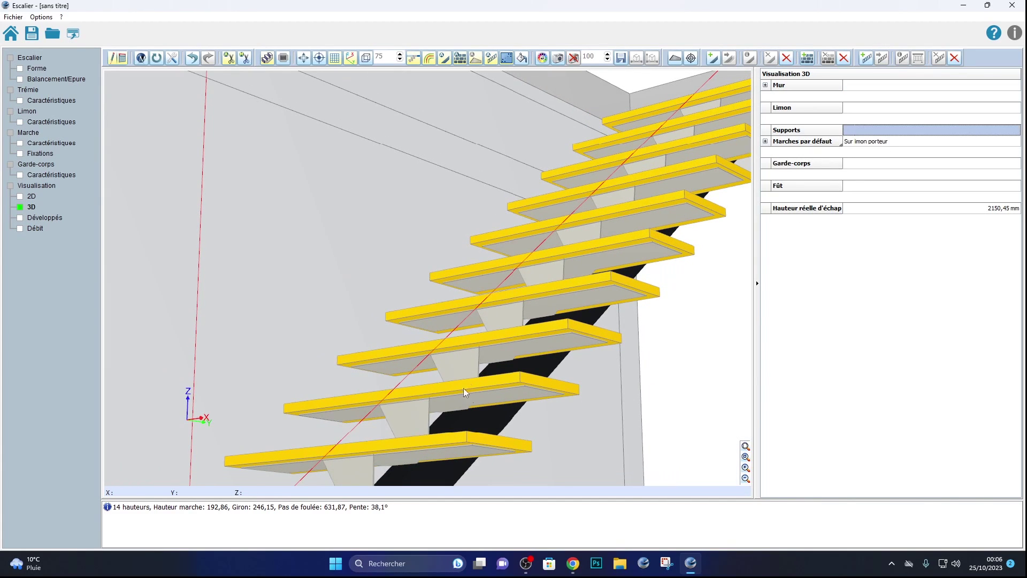
- Set the texture of the tread supports to RAL 7043 in the Marche characteristics
left_click(27, 143)
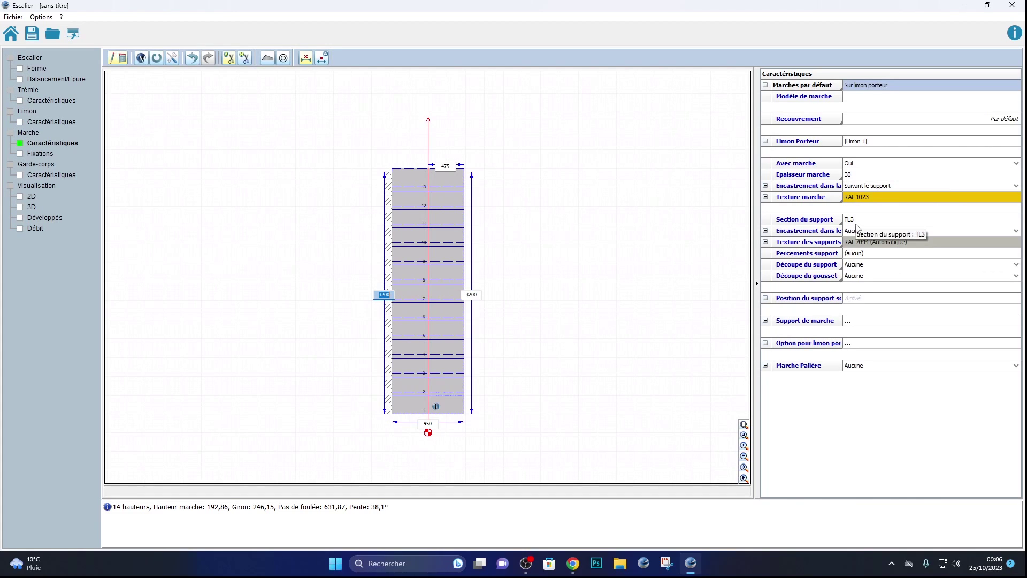
double_click(899, 241)
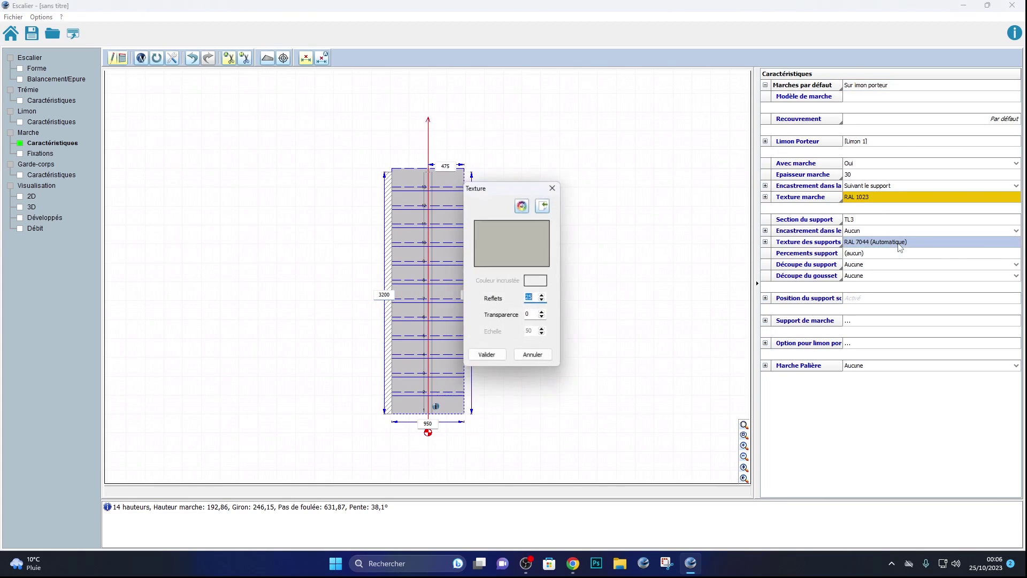
left_click(522, 204)
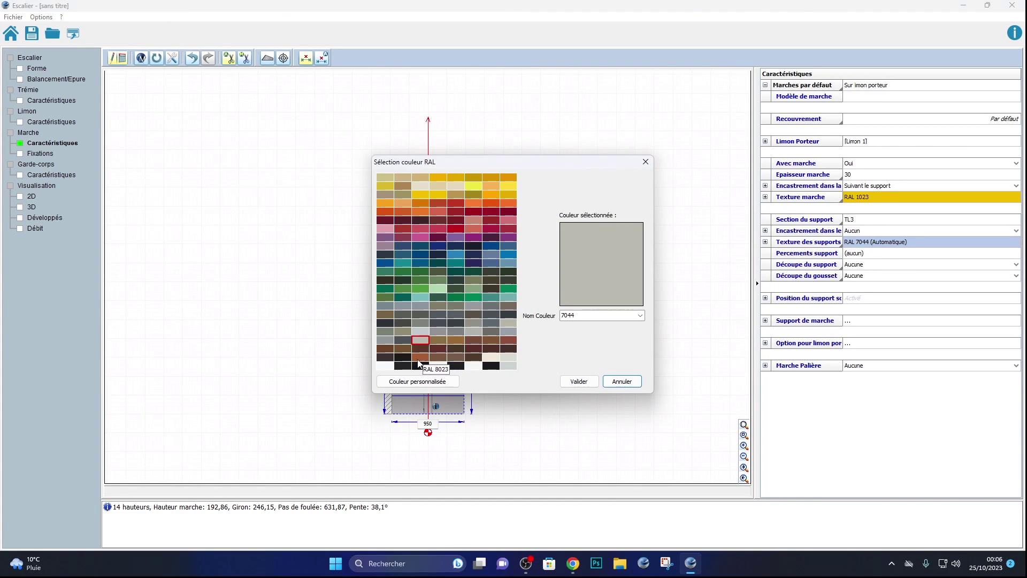
left_click(406, 340)
left_click(579, 381)
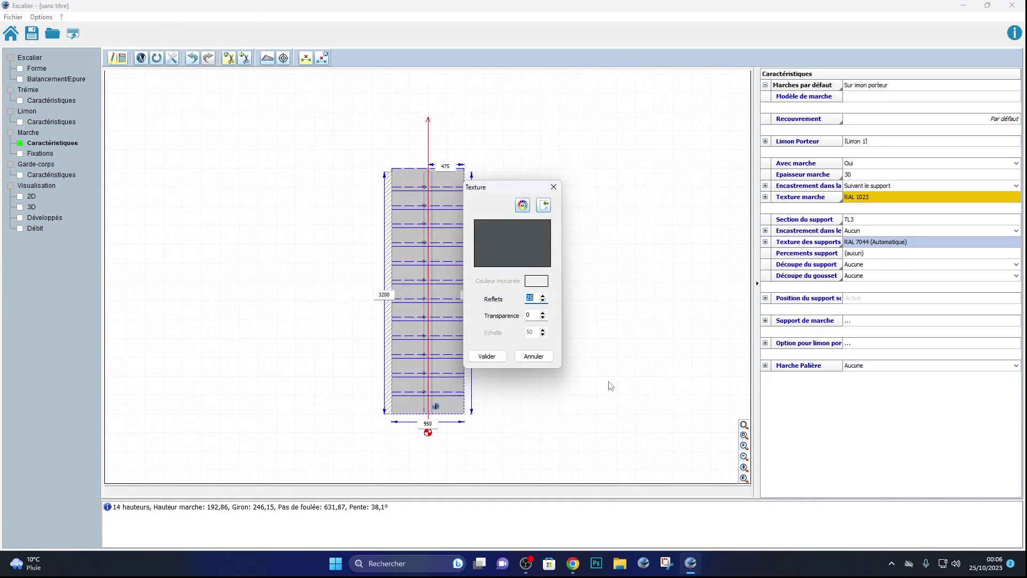
left_click(488, 355)
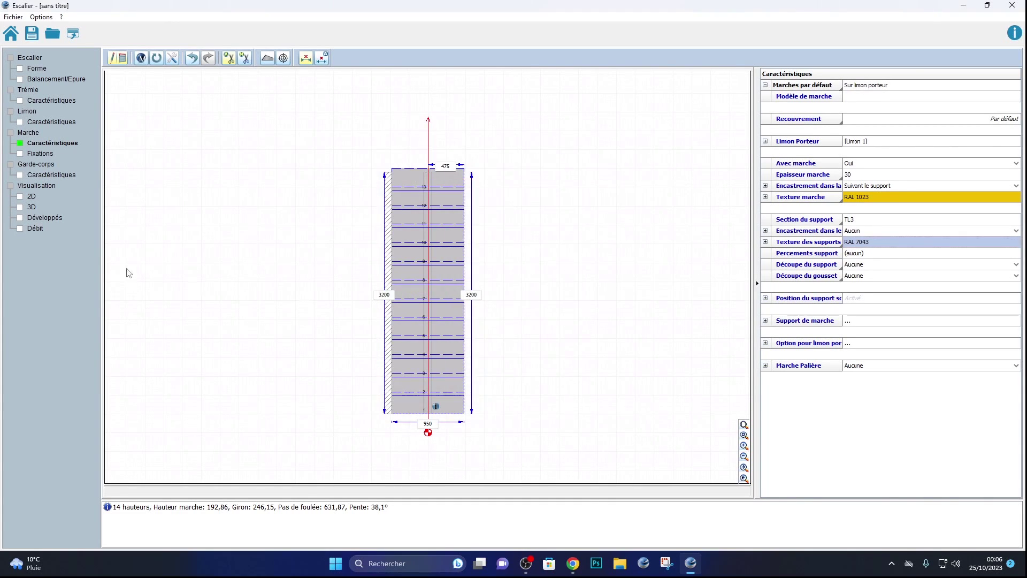
- Show the front (Devant) support parameters of the default treads alongside the 3D view of the staircase
left_click(19, 209)
middle_click_drag(645, 326, 586, 274)
scroll(601, 284, "up", 1)
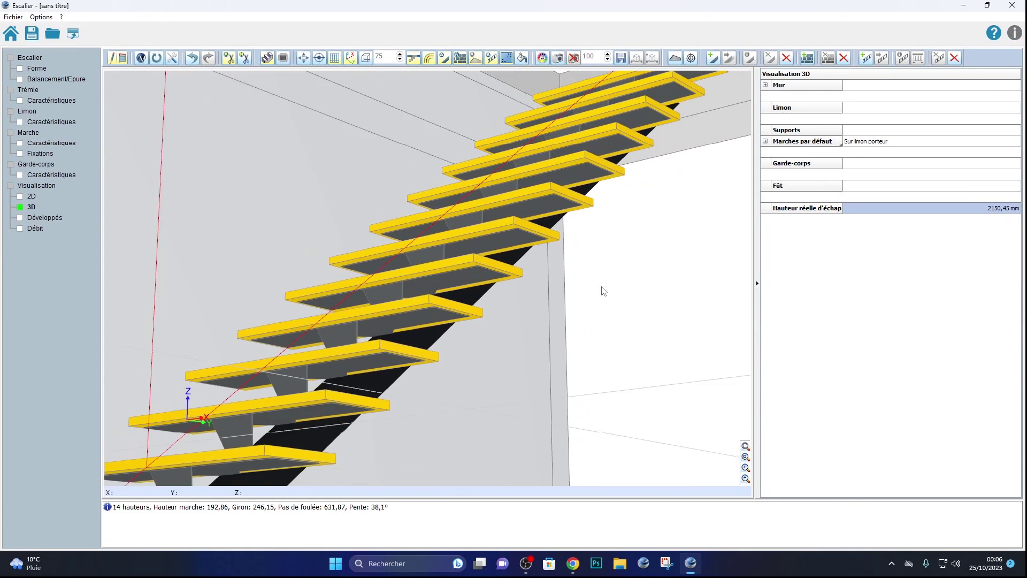
left_click(765, 141)
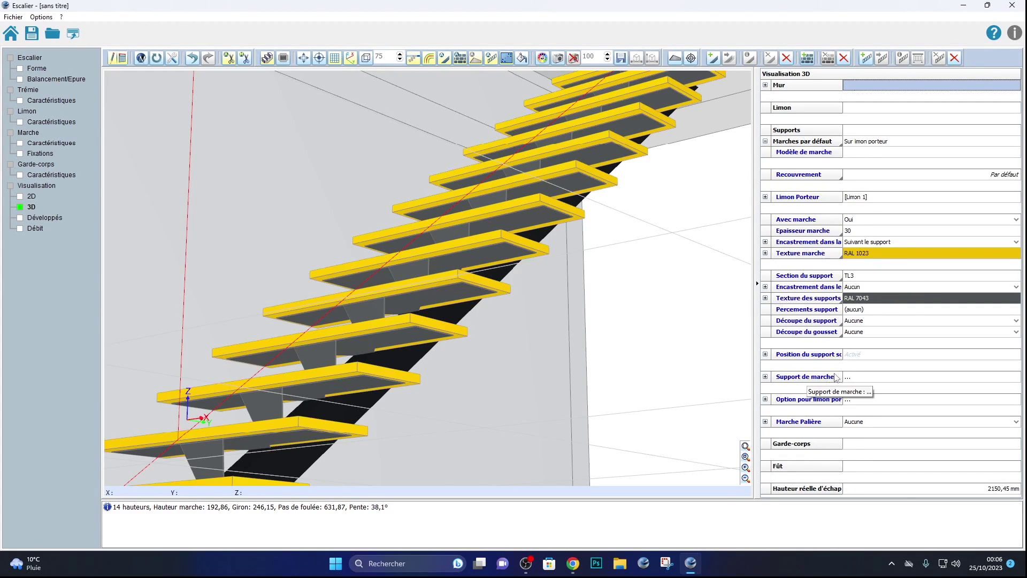
left_click(765, 377)
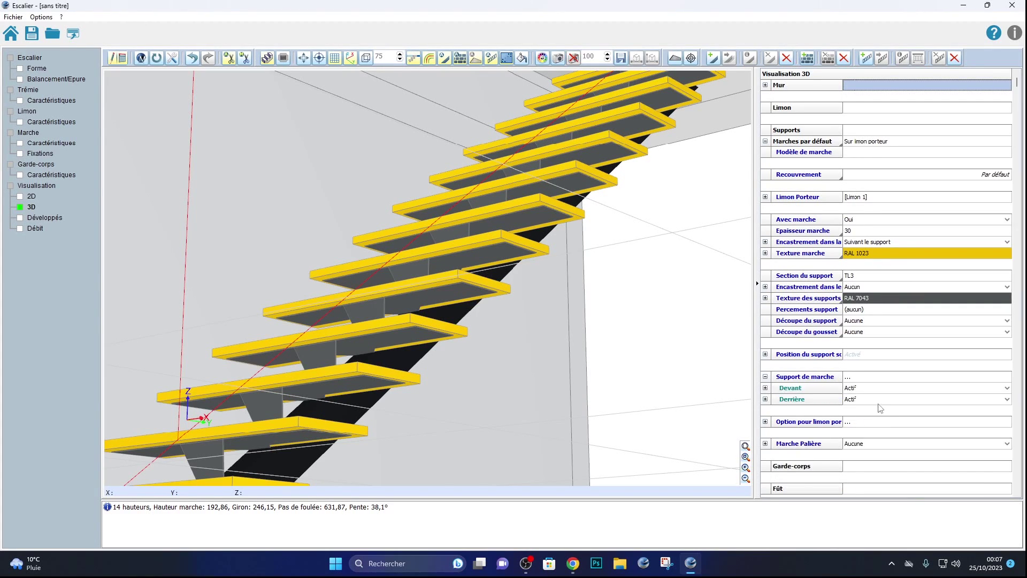
scroll(880, 408, "down", 1)
left_click(767, 355)
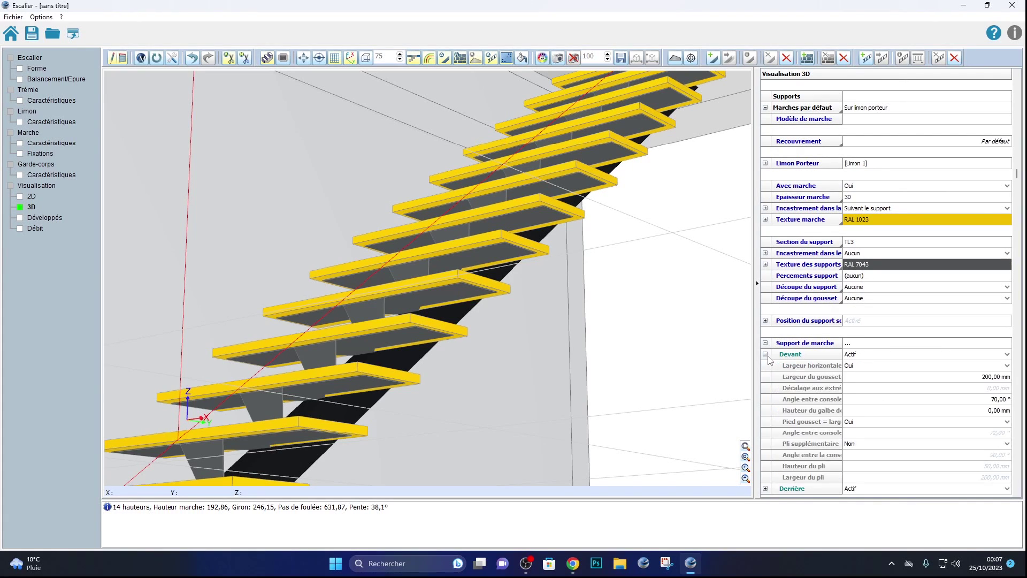
scroll(879, 372, "down", 3)
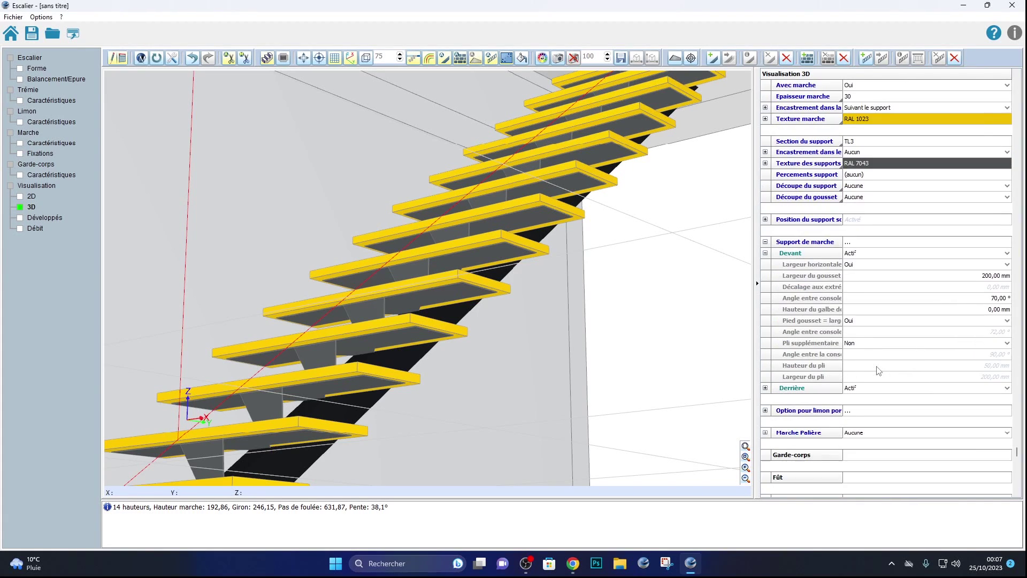
- Set the gusset width of the front tread support to 300 mm and check it from the front
left_click(993, 277)
type("300")
mouse_move(85, 570)
key("Return")
left_click_drag(385, 310, 545, 262)
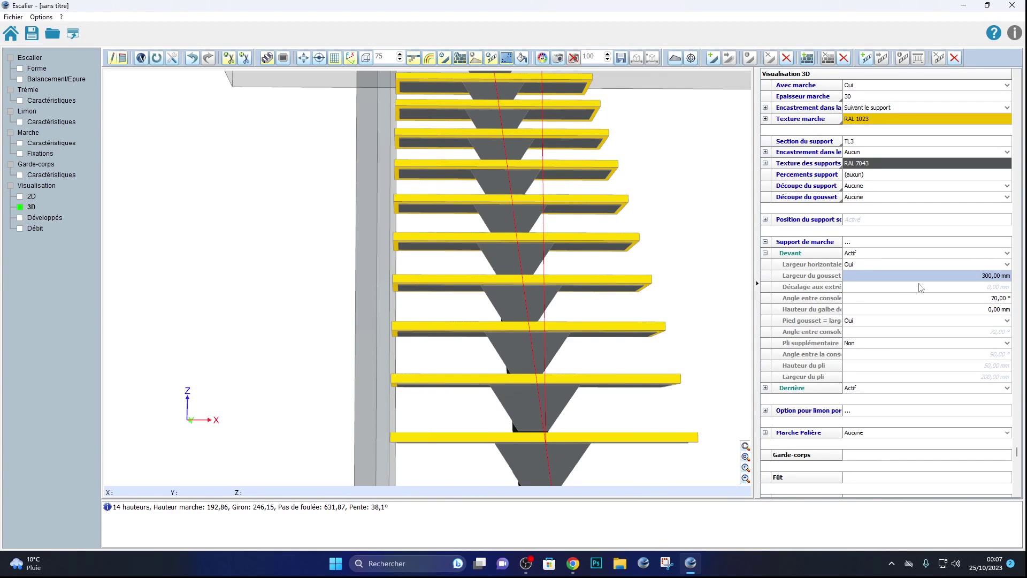
- Set the gusset width of the front tread support to 500 mm
left_click(987, 278)
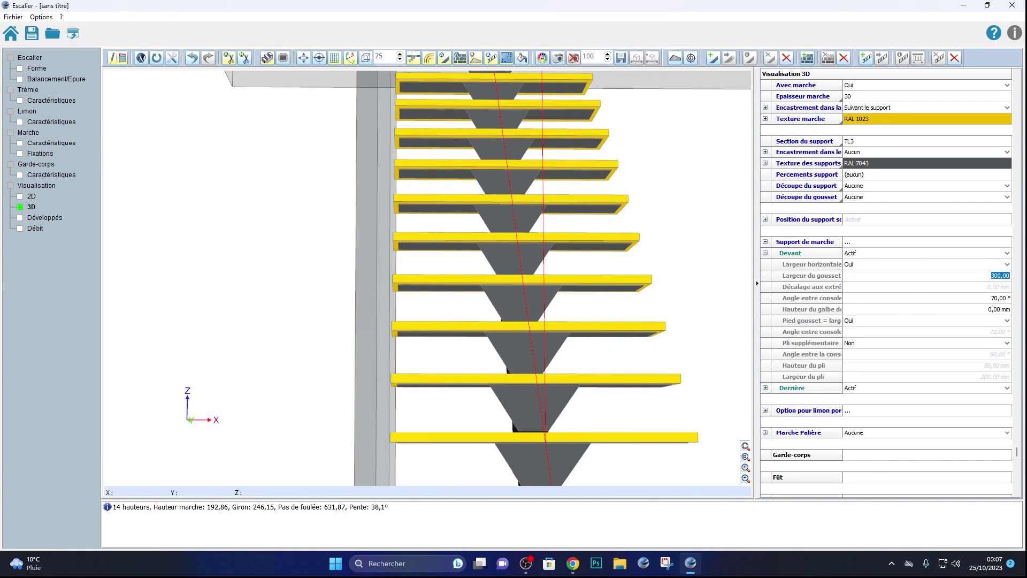
type("500")
key("Return")
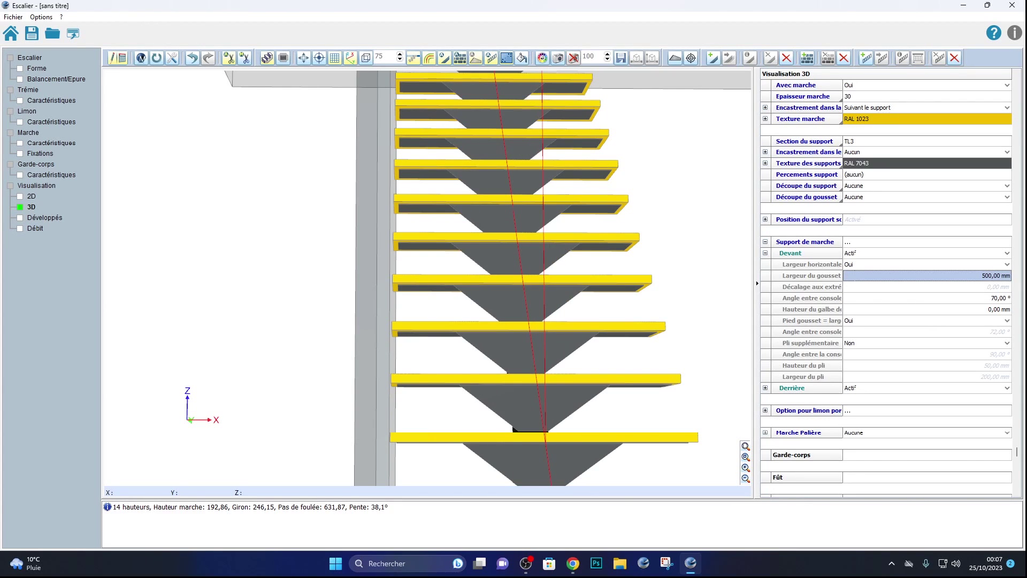
- Try a 50° console angle on the front tread support, viewed from the side, and set it back to 70°
left_click_drag(622, 370, 706, 293)
left_click_drag(509, 316, 345, 355)
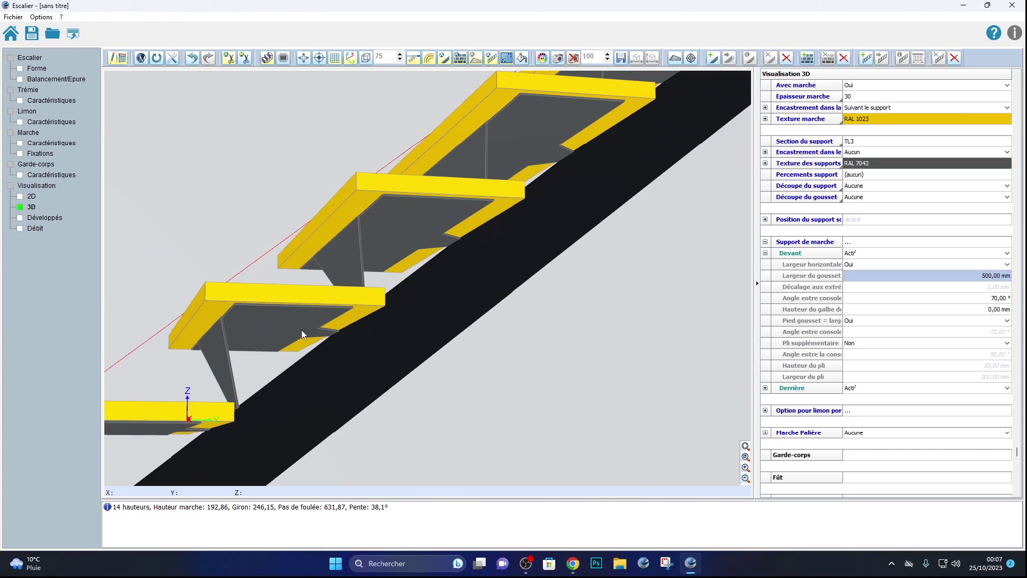
left_click(1003, 298)
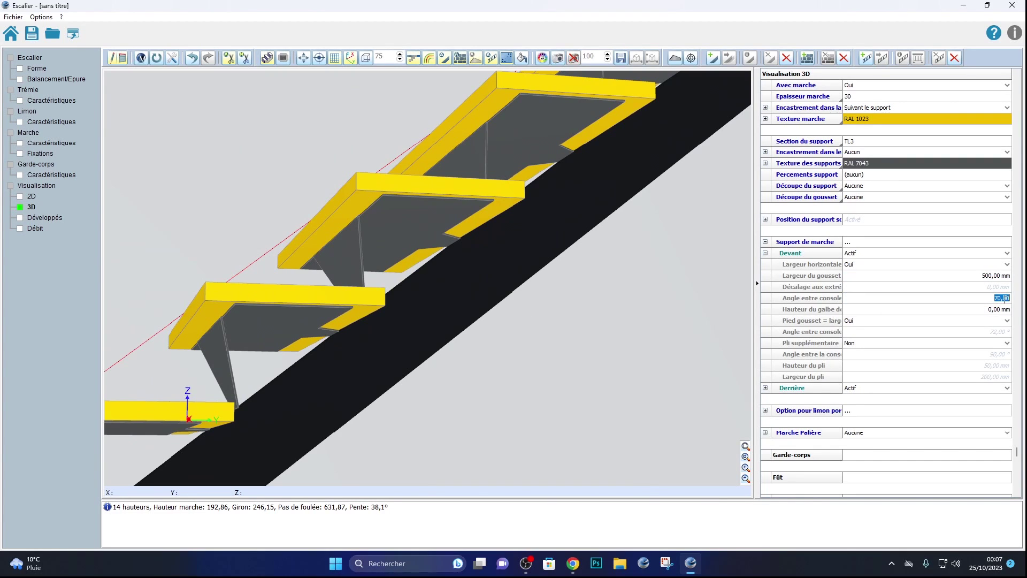
type("50")
key("Return")
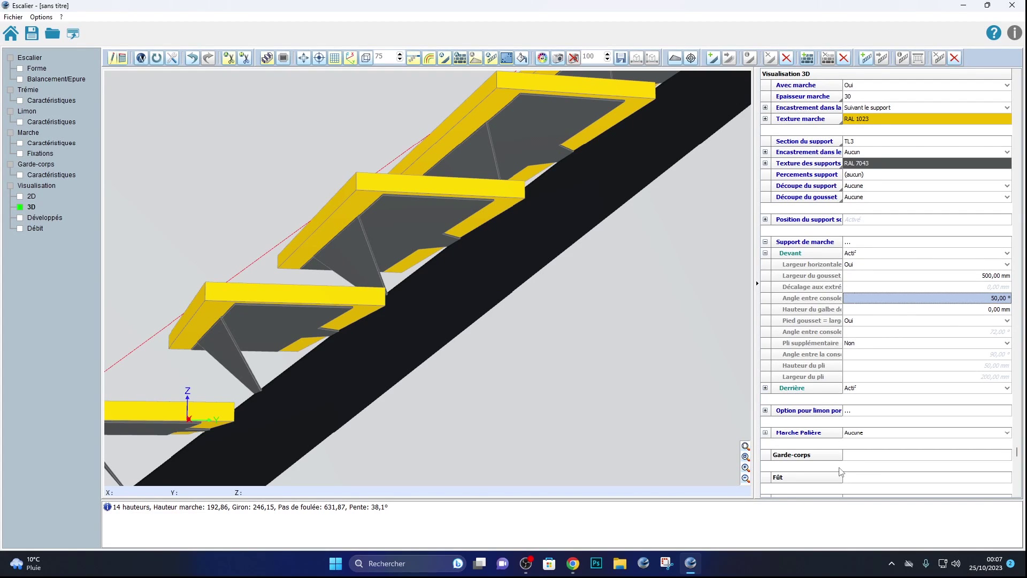
type("70")
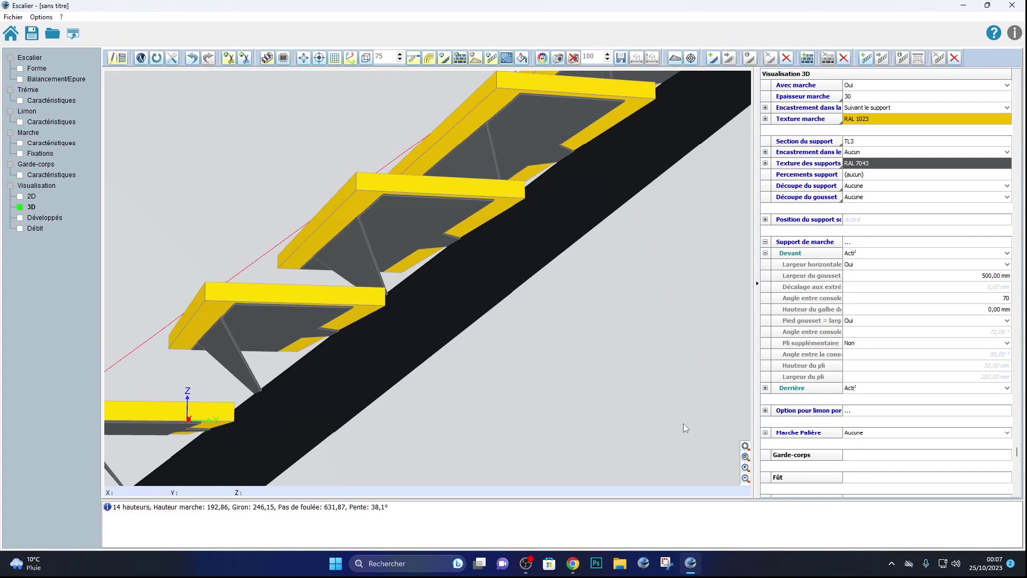
key("Return")
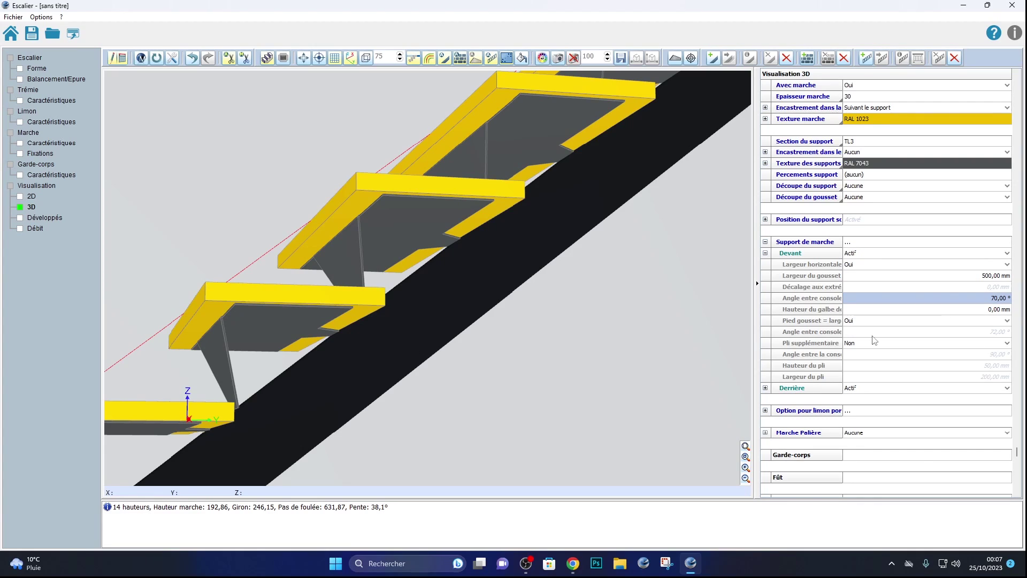
- Set the vertical joint angle (Angle raccord vertical) of the rear (Derrière) tread support to 50° and inspect it in 3D
left_click(766, 389)
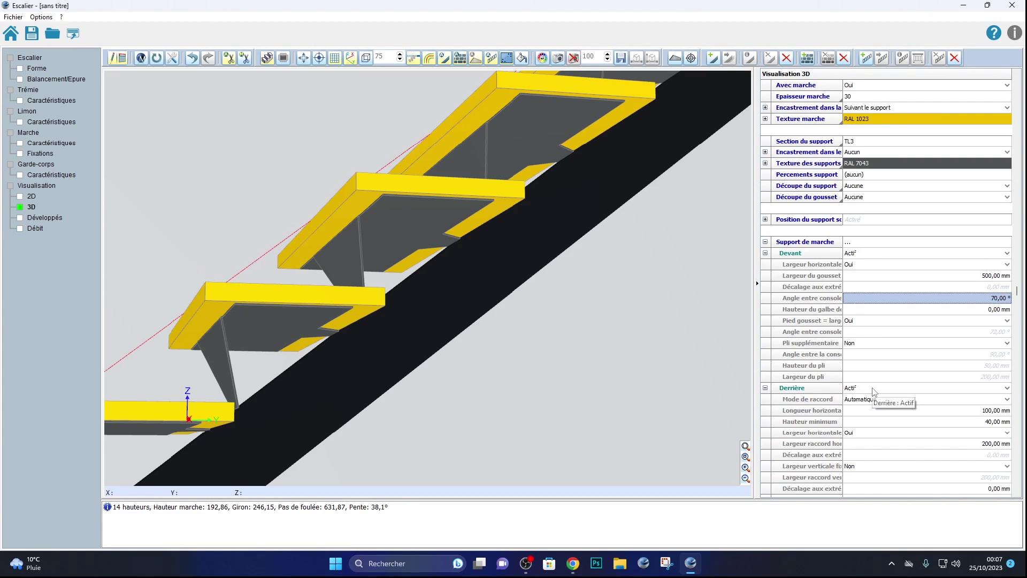
scroll(963, 396, "down", 2)
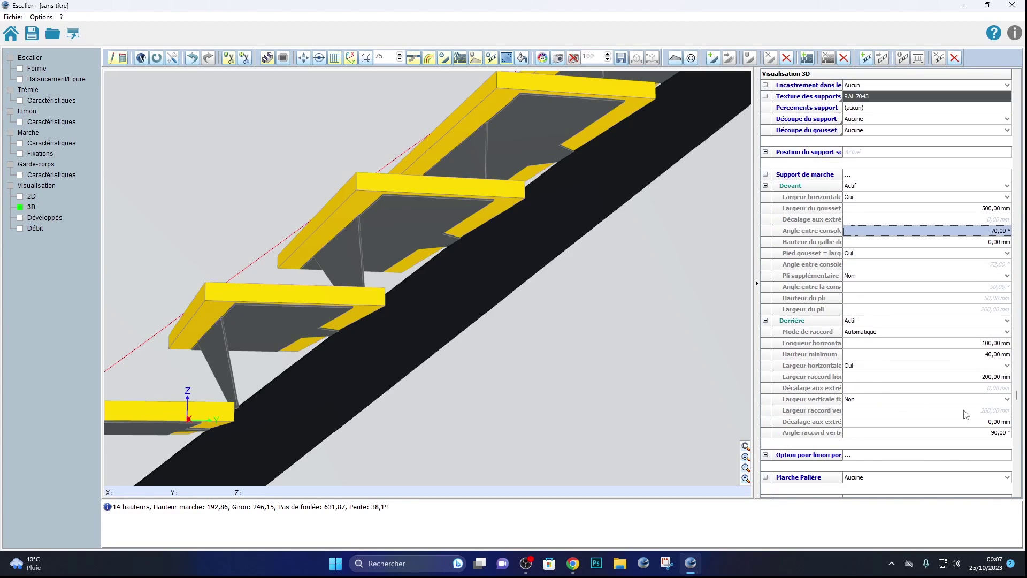
left_click(1001, 435)
left_click(1002, 437)
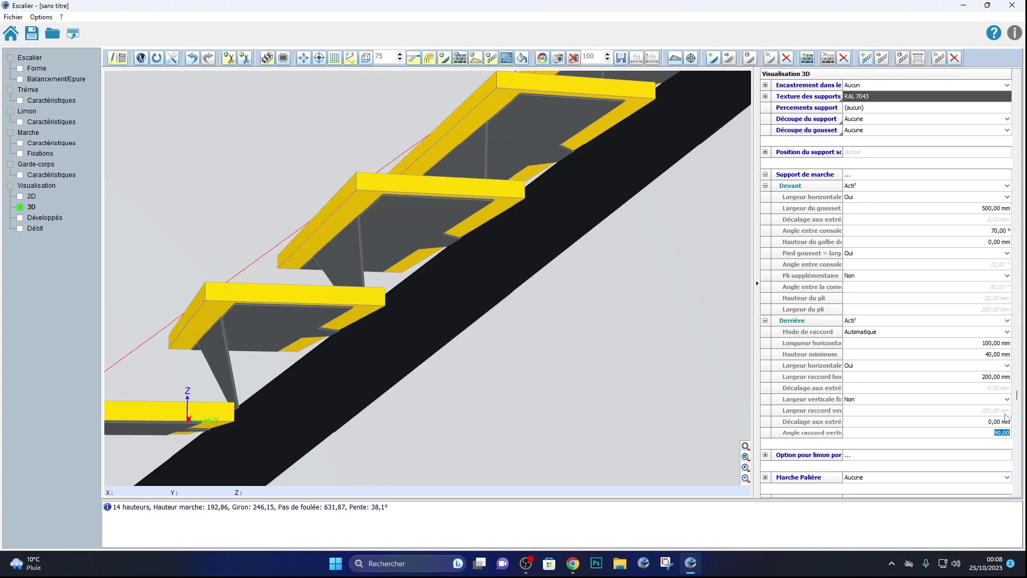
type("50")
key("Return")
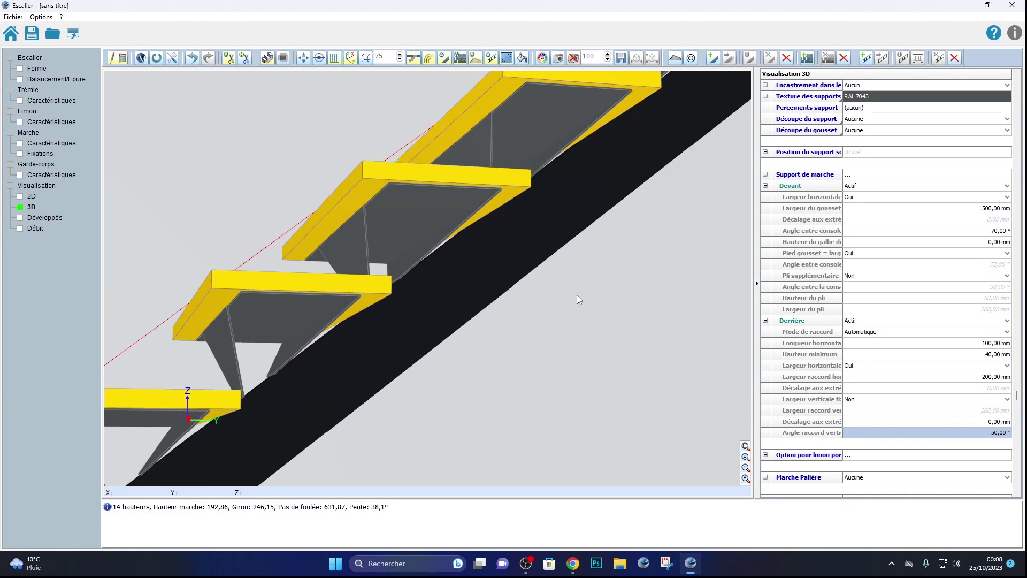
scroll(583, 291, "up", 3)
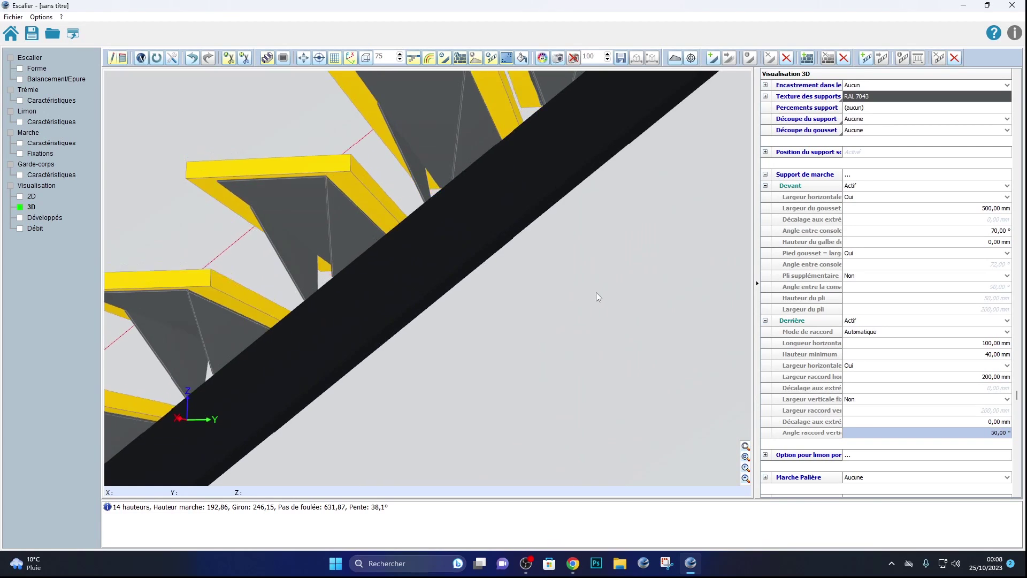
scroll(596, 292, "up", 4)
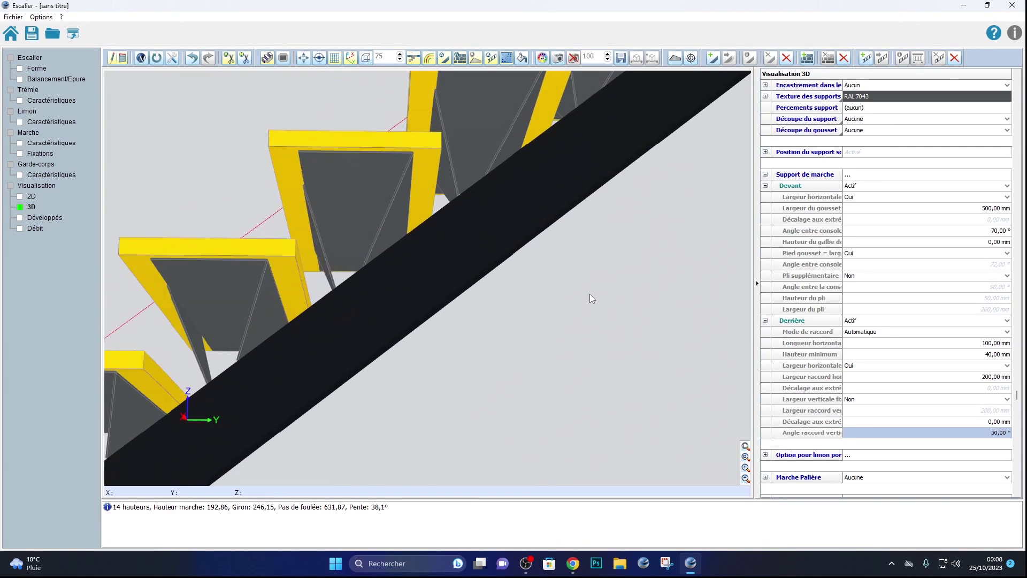
- Set the vertical joint angle (Angle raccord vertical) of the rear tread support to 70° and inspect the supports from several sides
scroll(588, 293, "down", 3)
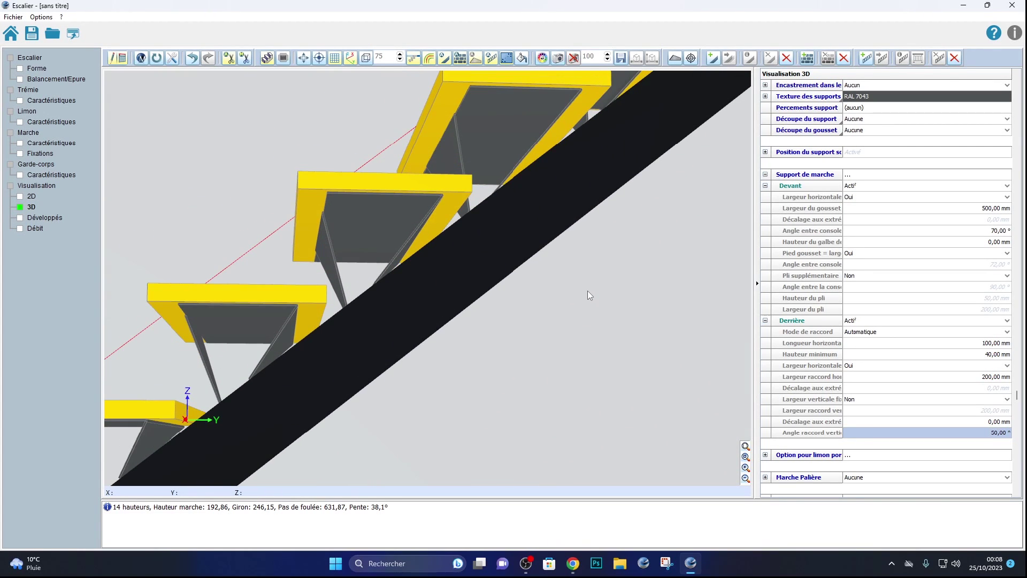
left_click(986, 432)
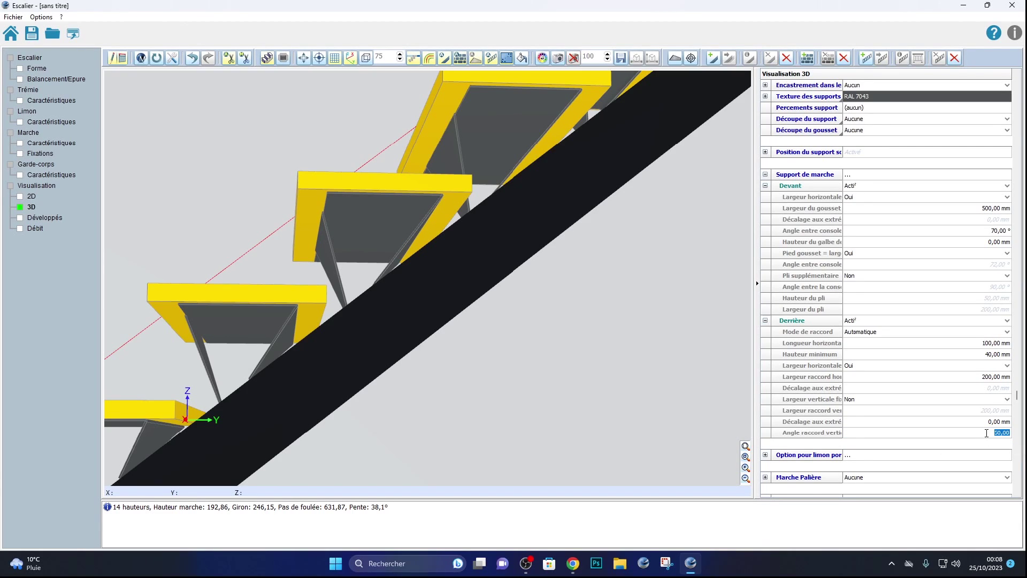
type("70")
key("Return")
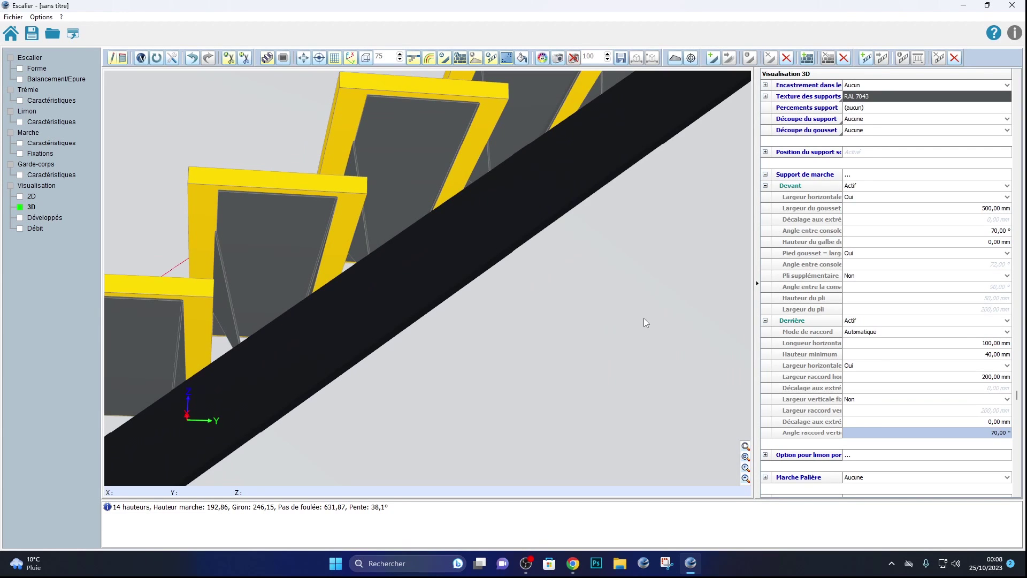
scroll(833, 402, "down", 2)
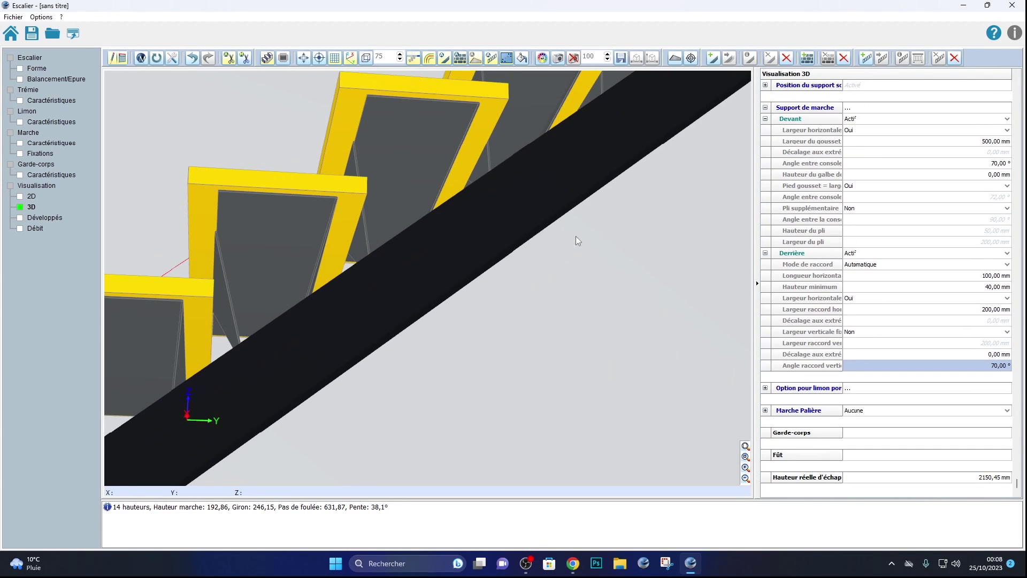
middle_click_drag(478, 111, 432, 171)
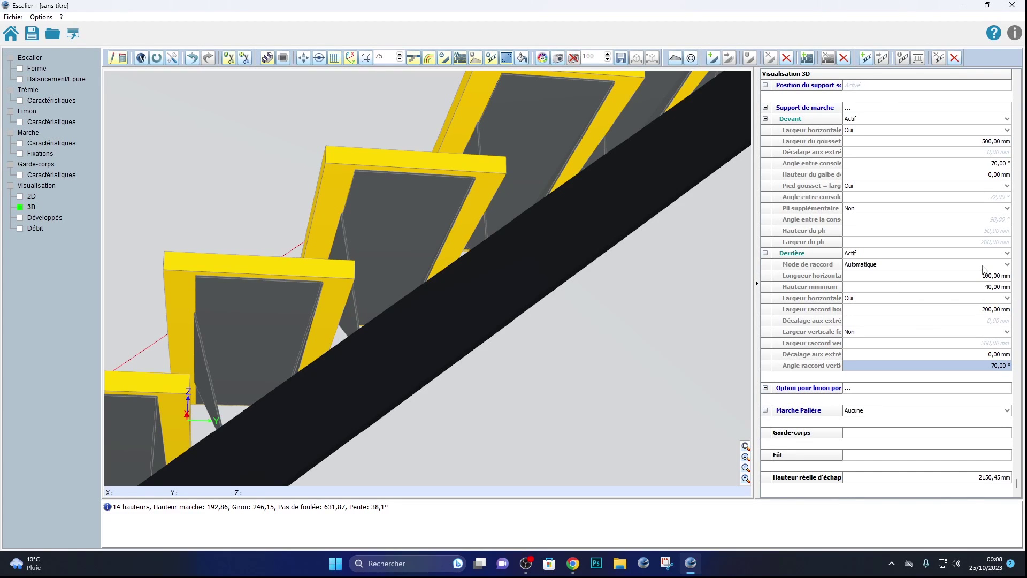
scroll(890, 213, "up", 2)
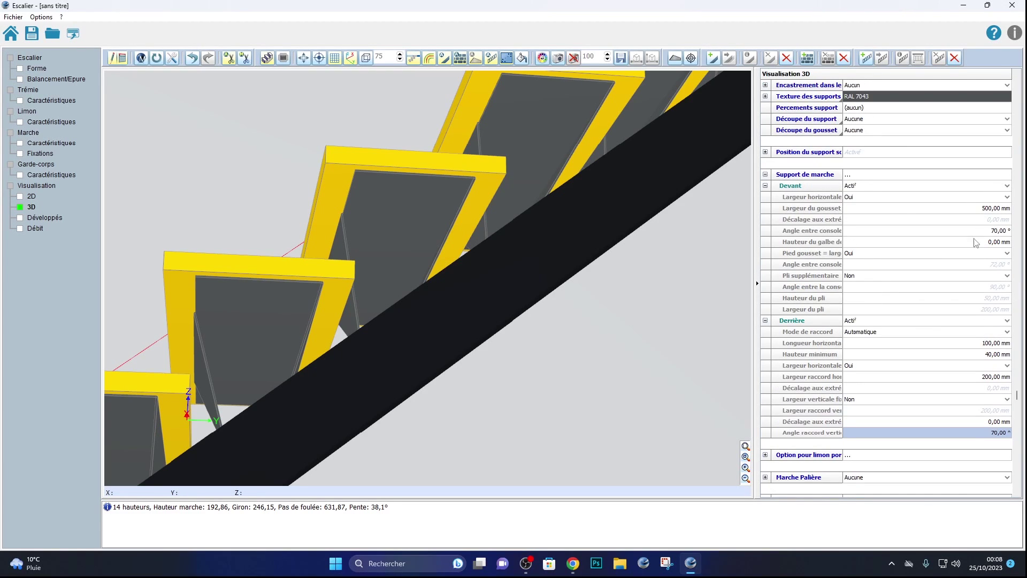
middle_click_drag(573, 306, 614, 261)
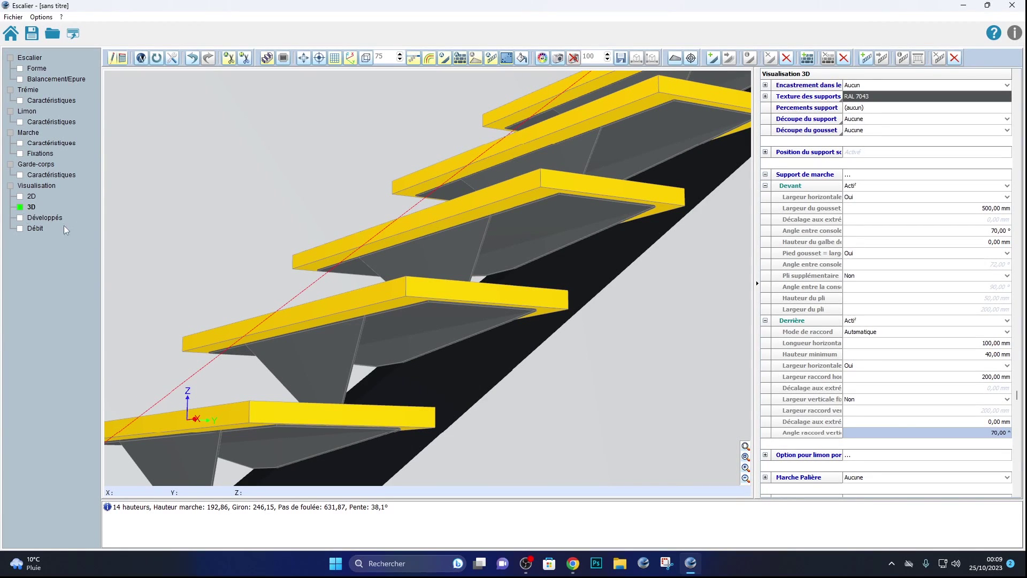
- In the tread characteristics, set the landing tread (Marche Palière) option to Imposée
left_click(25, 155)
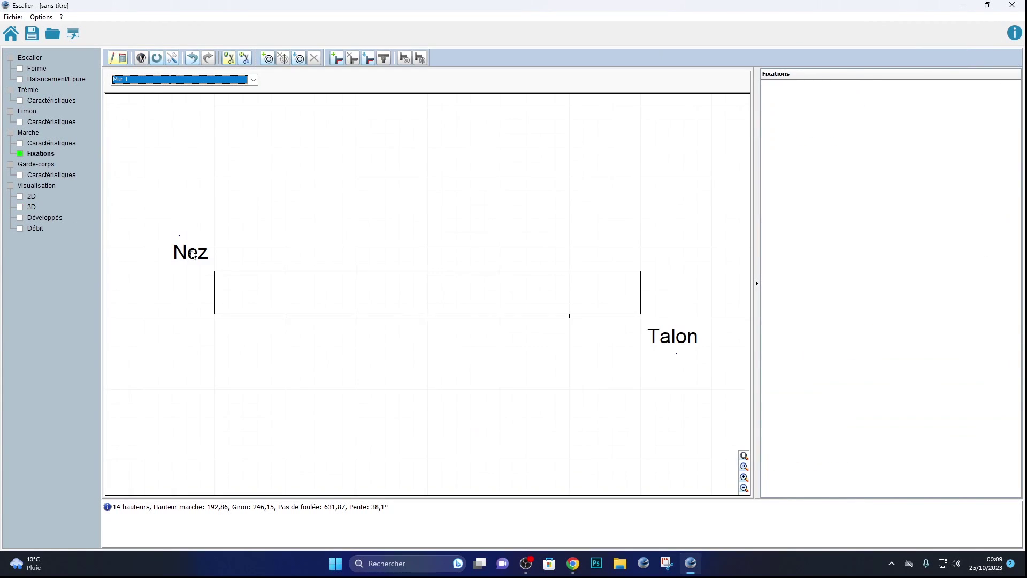
left_click(20, 143)
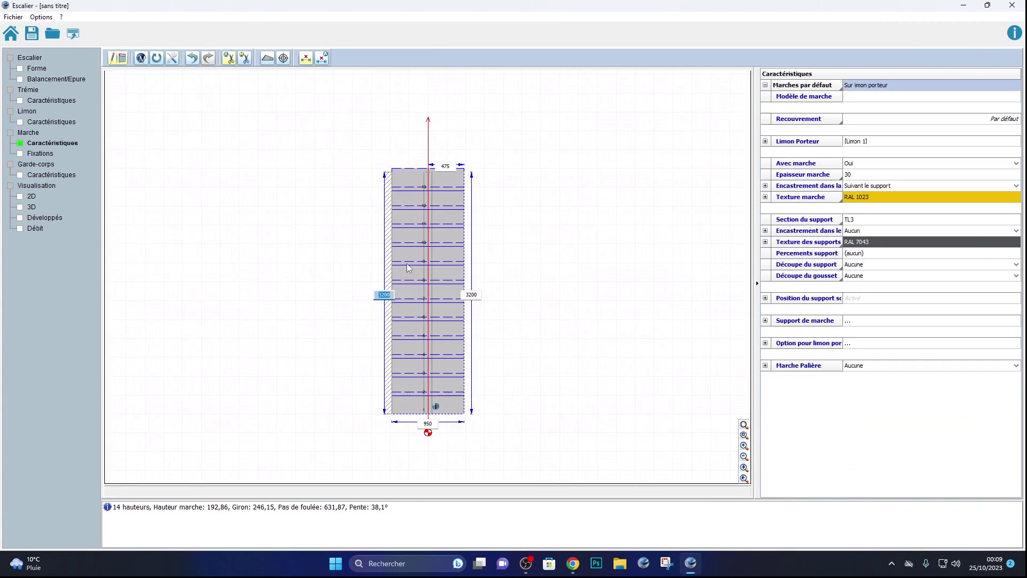
left_click(765, 320)
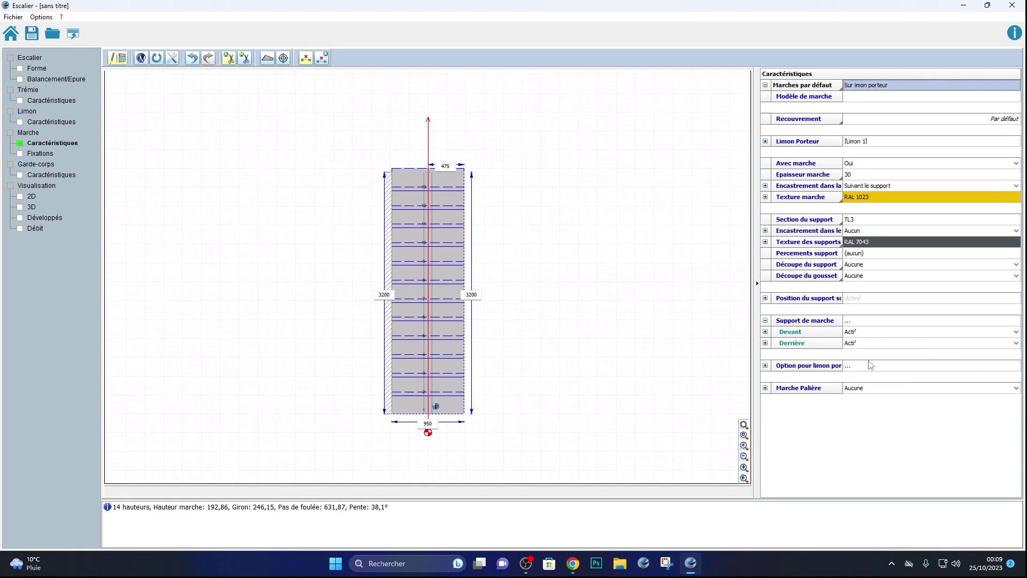
left_click(765, 388)
left_click(873, 391)
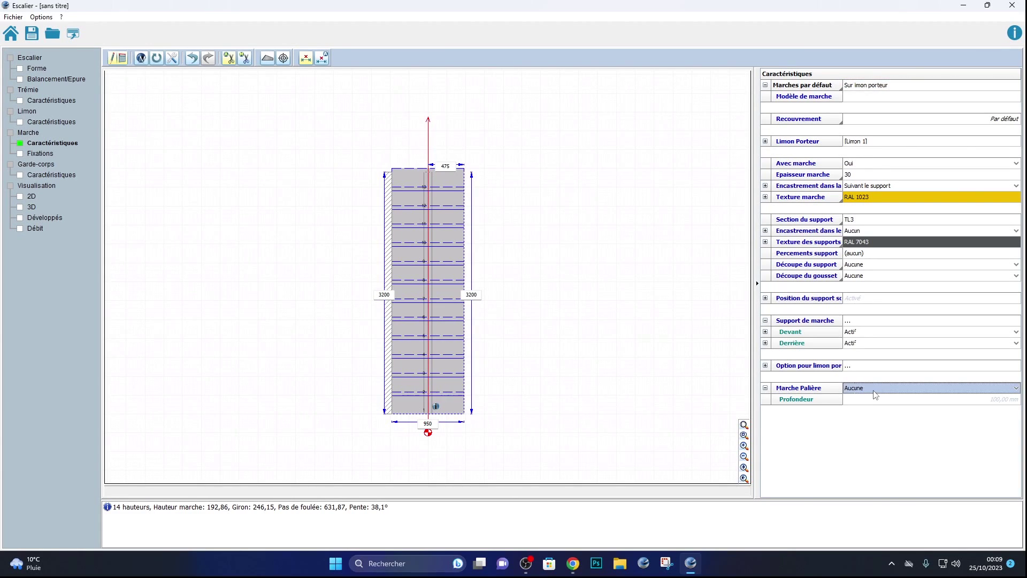
left_click(874, 391)
left_click(861, 405)
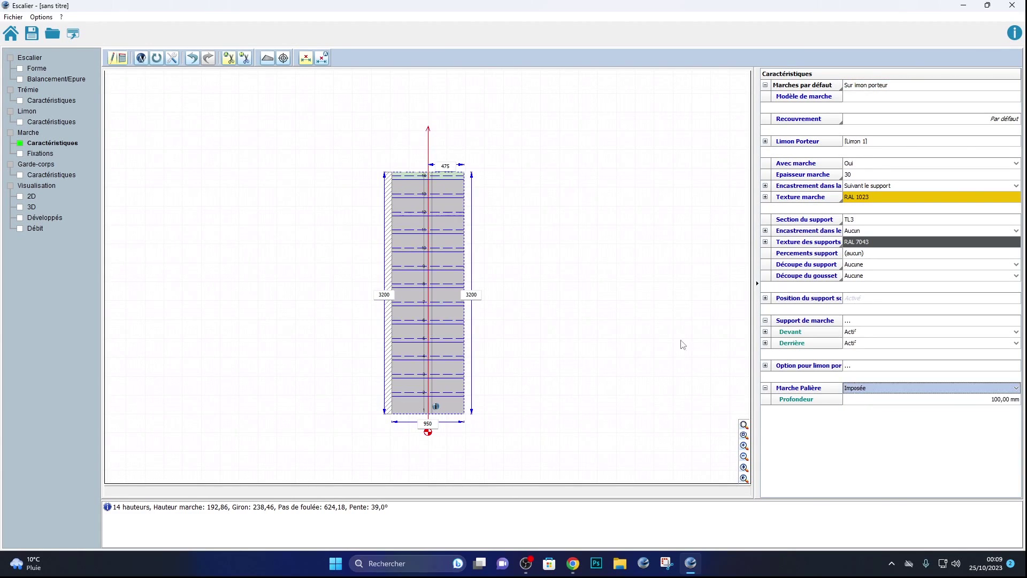
- Examine the landing tread at the top of the staircase in the 3D view, from below and above
left_click(39, 208)
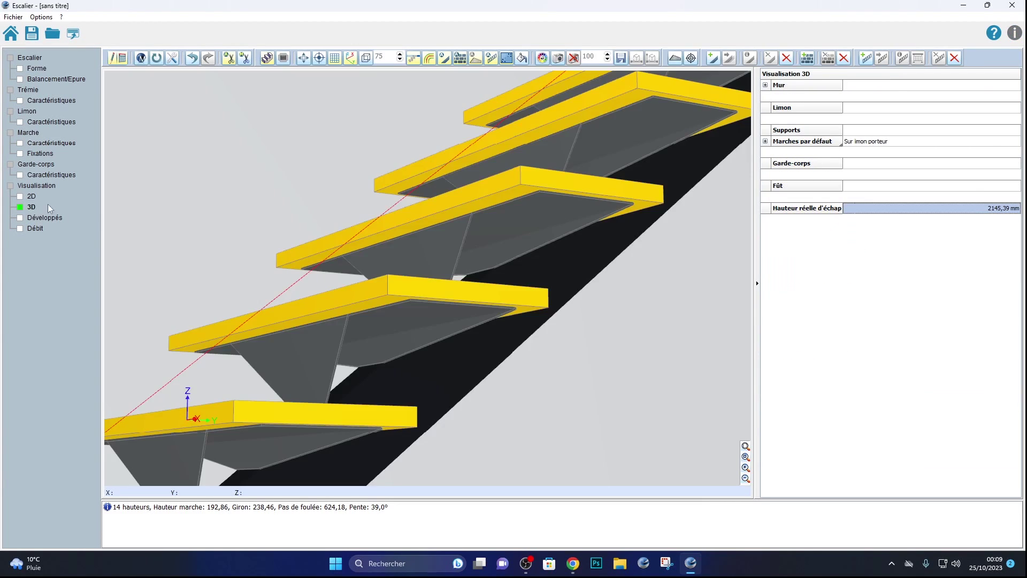
scroll(556, 310, "up", 2)
scroll(556, 314, "down", 5)
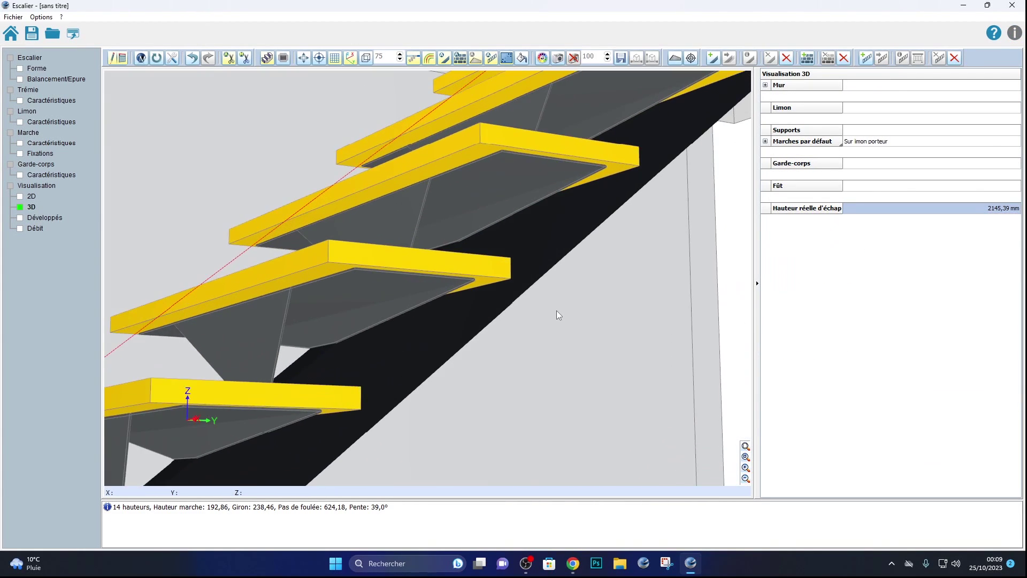
middle_click_drag(578, 252, 618, 206)
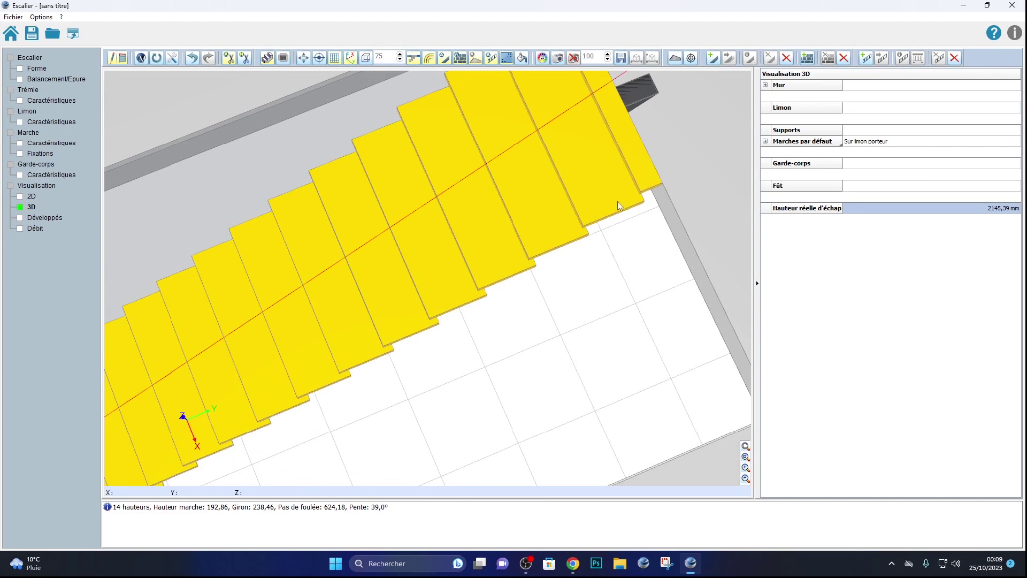
scroll(629, 200, "up", 2)
scroll(629, 200, "down", 7)
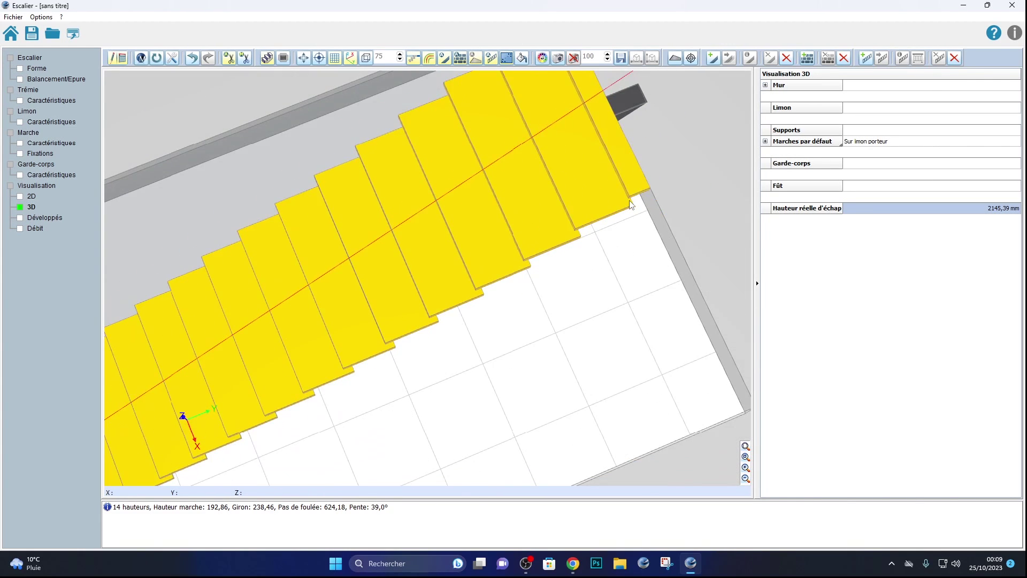
middle_click_drag(620, 259, 589, 268)
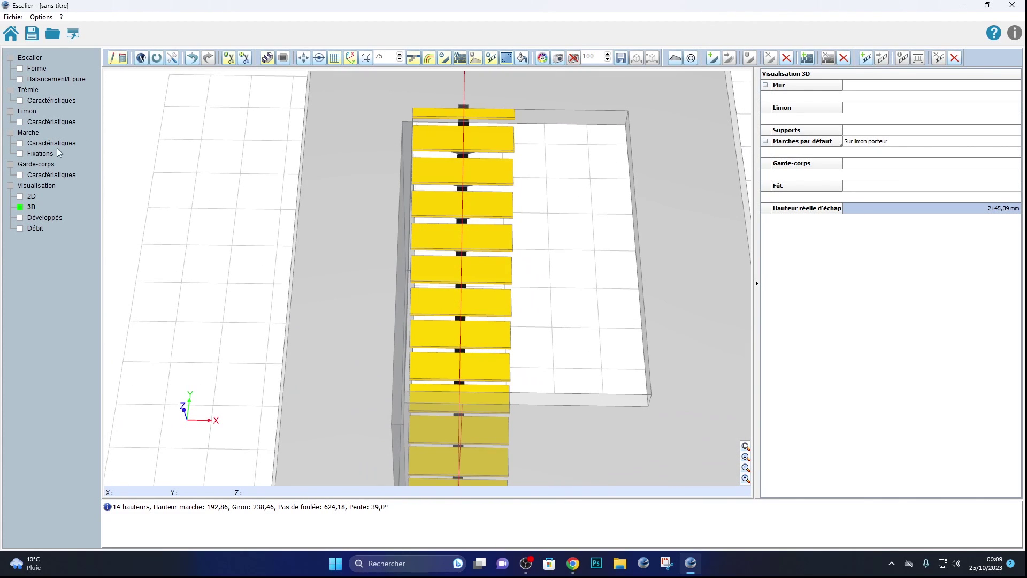
- Add a railing (Garde-corps) with the model Sur marche avec barreaux, placed on the treads at the inner left side
left_click(41, 175)
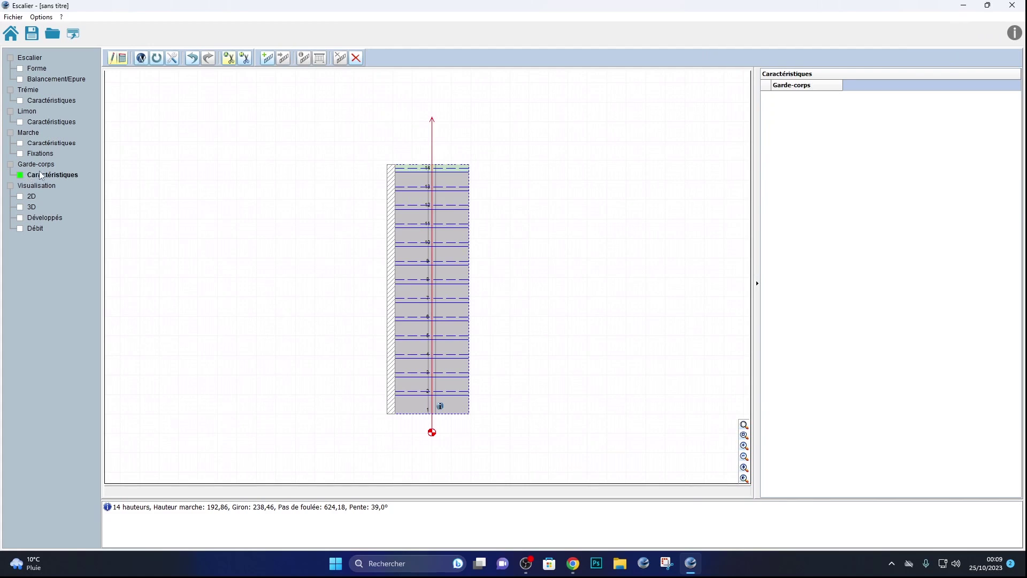
left_click(268, 59)
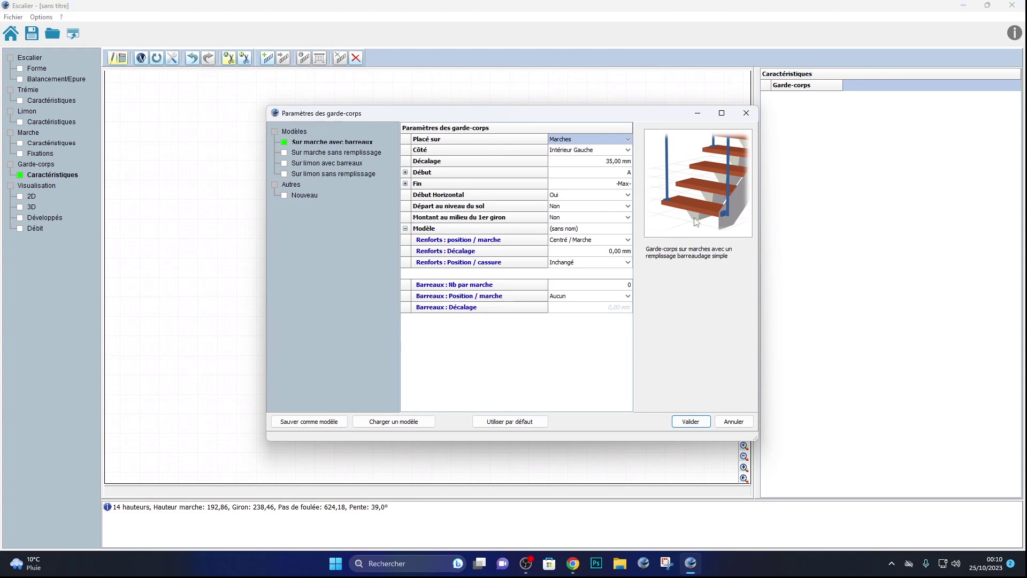
left_click(289, 154)
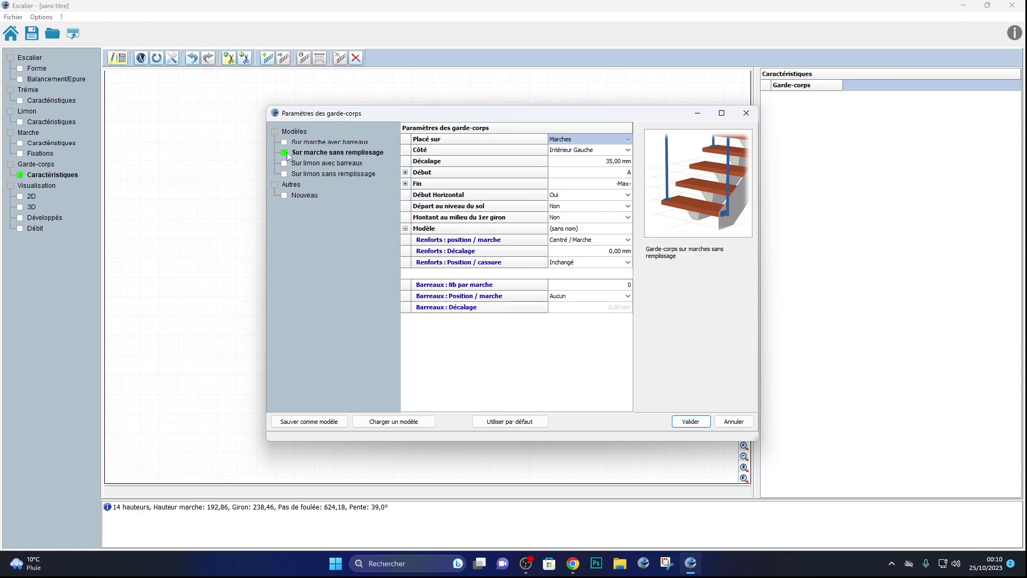
left_click(289, 164)
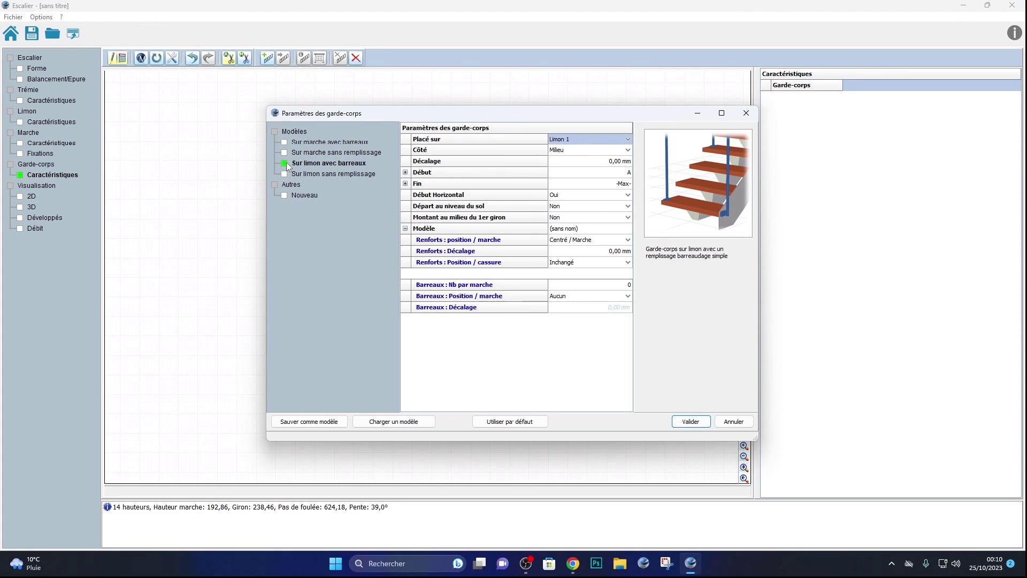
left_click(287, 176)
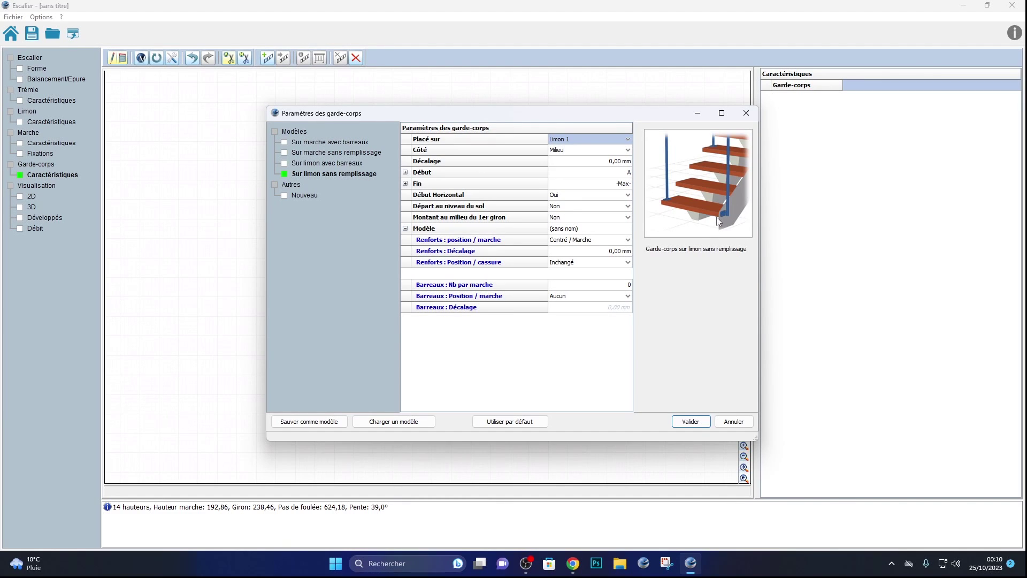
left_click(284, 144)
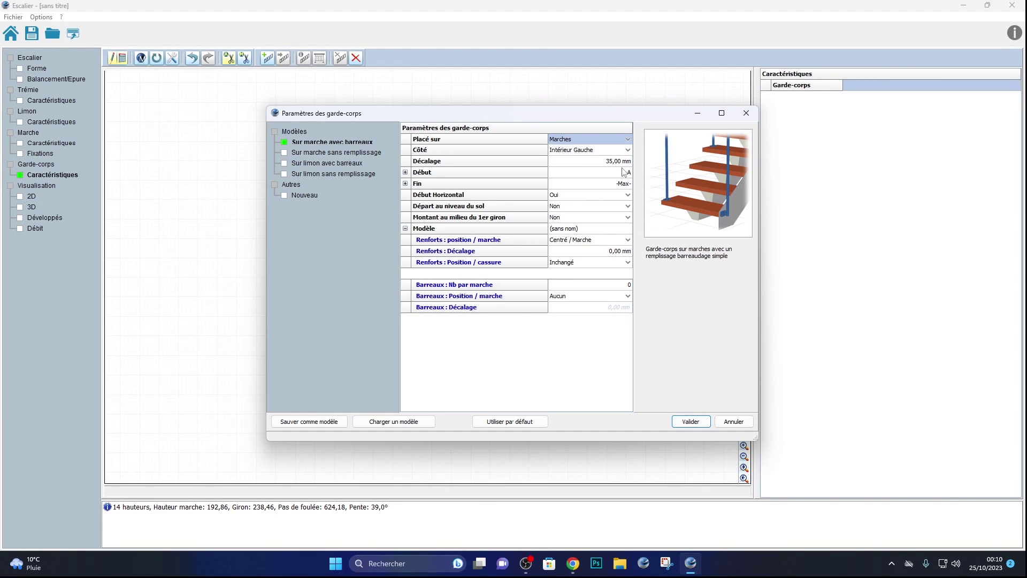
left_click(700, 423)
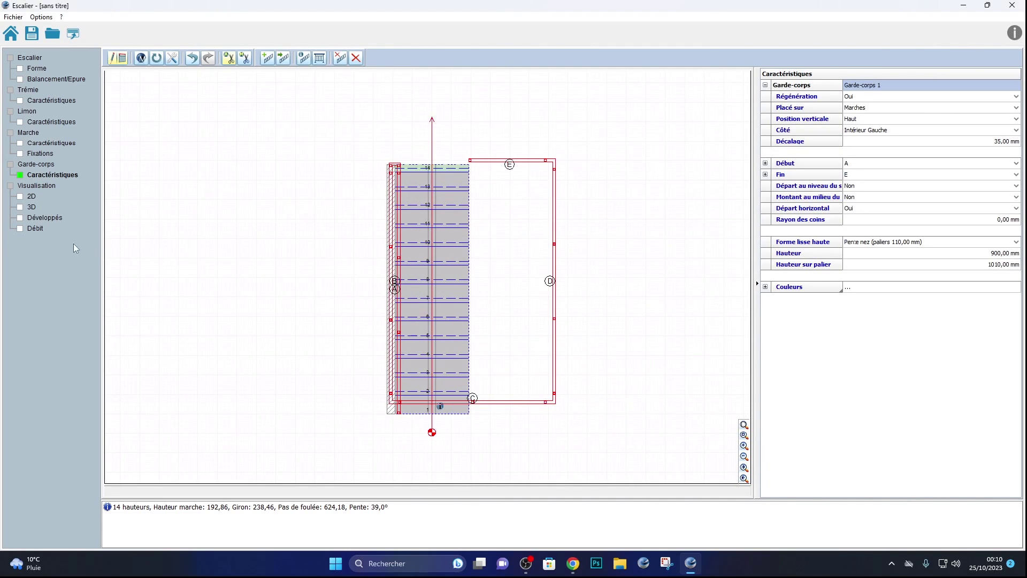
- Examine the railing in 3D, both around the floor opening and where its first post meets the lowest tread
left_click(32, 207)
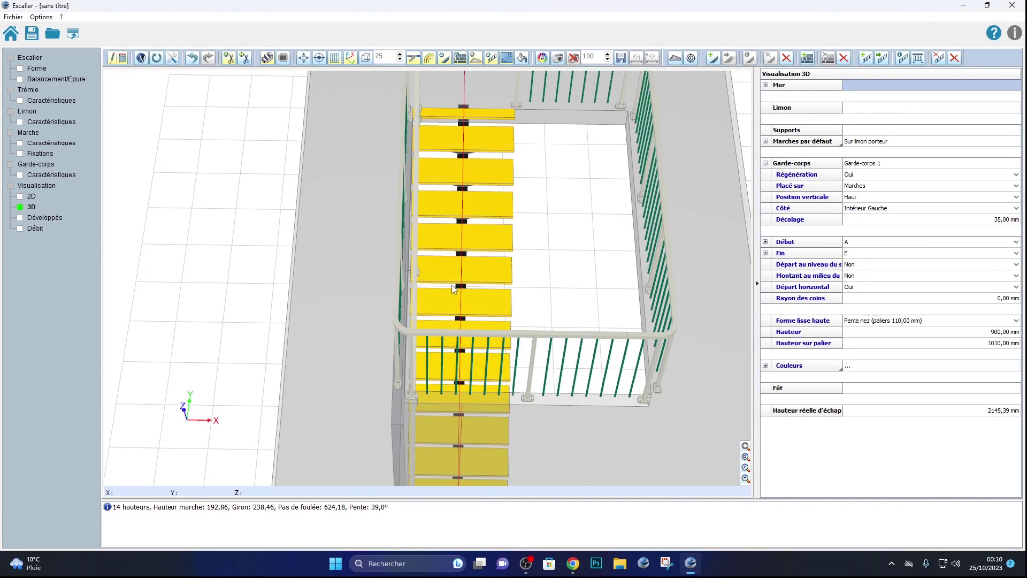
middle_click_drag(452, 289, 601, 242)
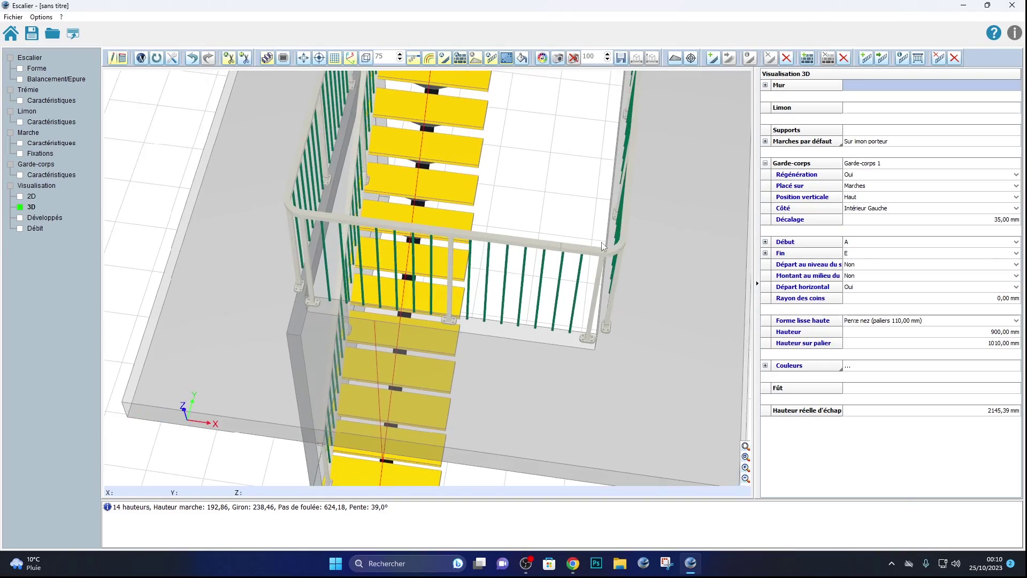
scroll(602, 242, "down", 10)
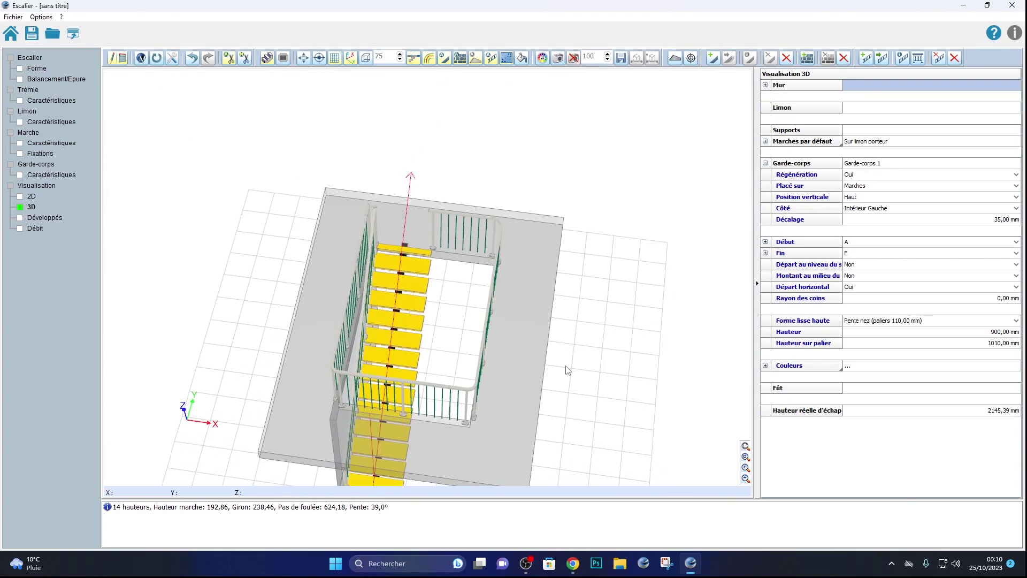
middle_click_drag(588, 340, 548, 379)
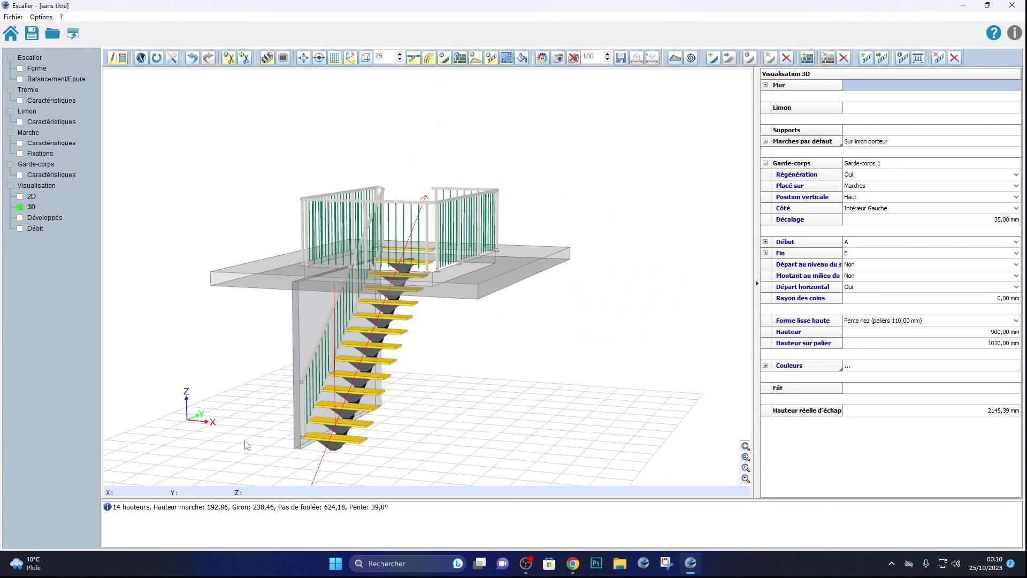
middle_click_drag(247, 445, 572, 367)
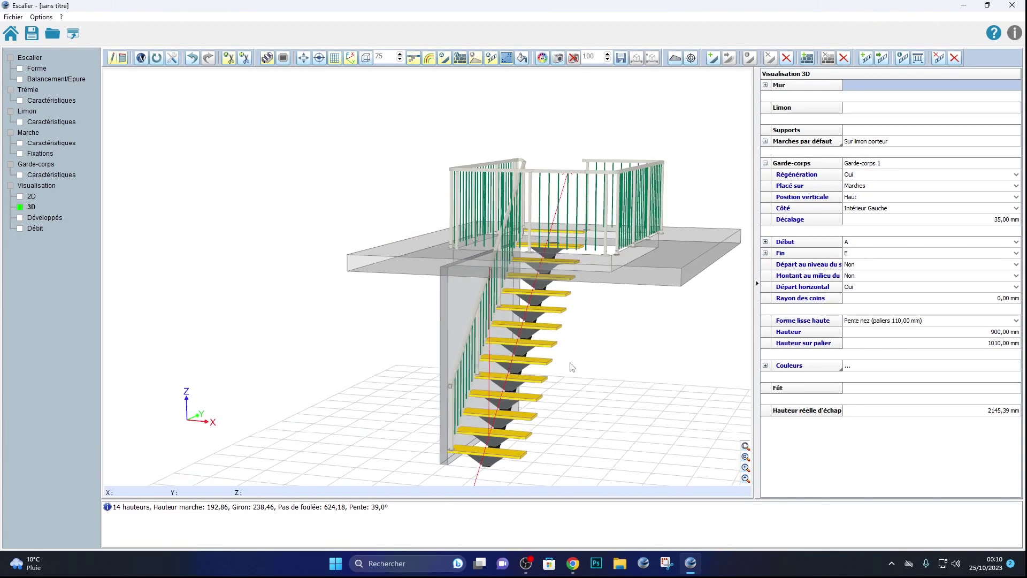
scroll(556, 428, "up", 5)
middle_click_drag(567, 421, 604, 290)
scroll(463, 335, "up", 3)
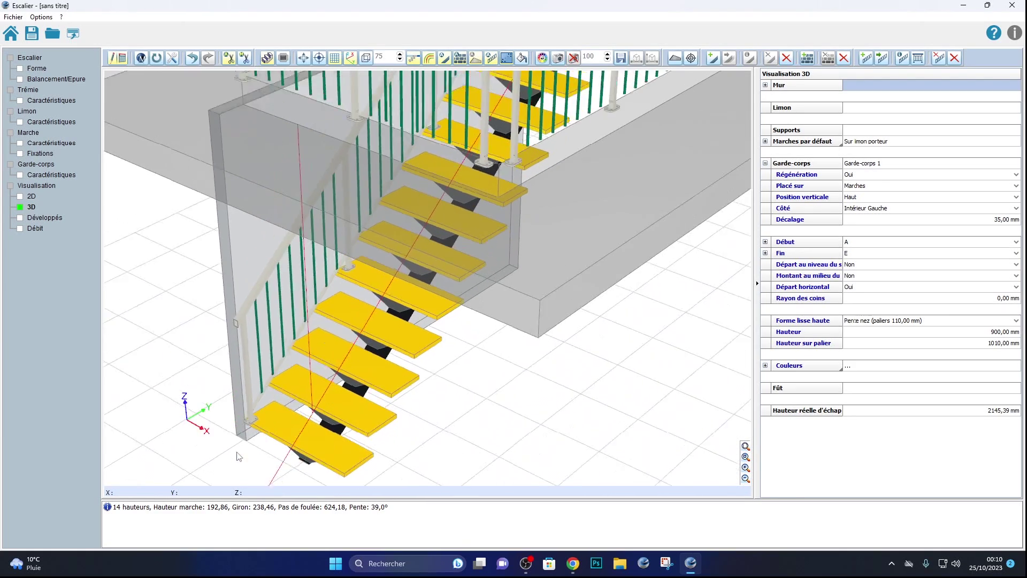
scroll(265, 434, "up", 5)
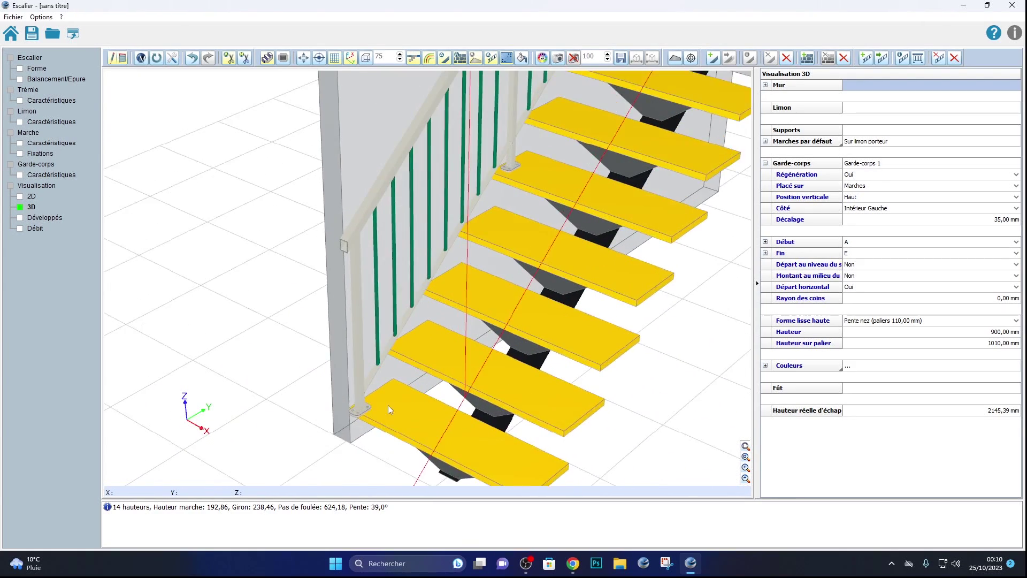
scroll(389, 410, "up", 5)
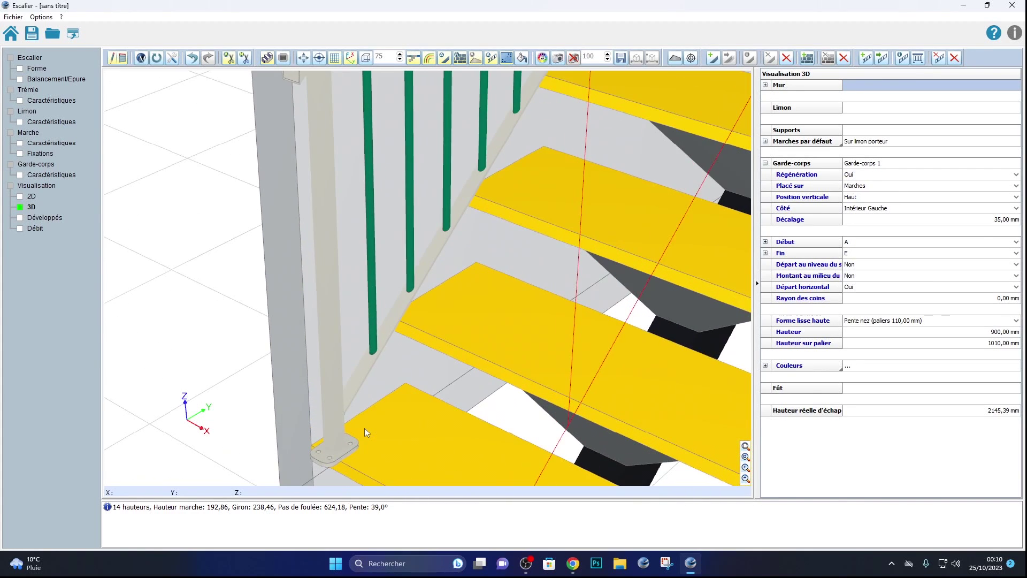
middle_click_drag(364, 428, 332, 361)
scroll(348, 352, "up", 5)
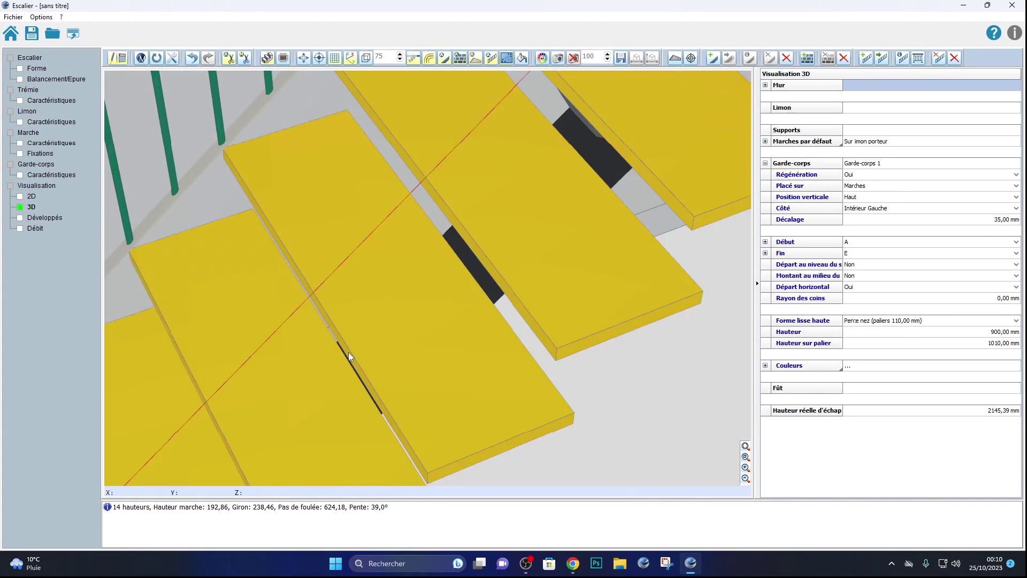
scroll(336, 360, "down", 5)
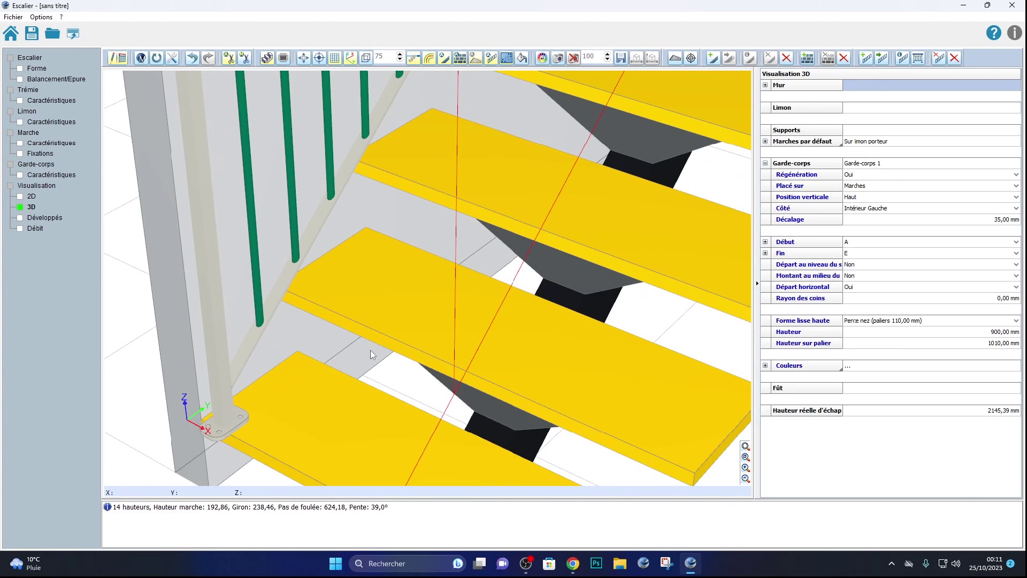
- Open the railing for modification, and inspect its foot at the lowest step and the available slope shapes in Gestion des formes
left_click(20, 174)
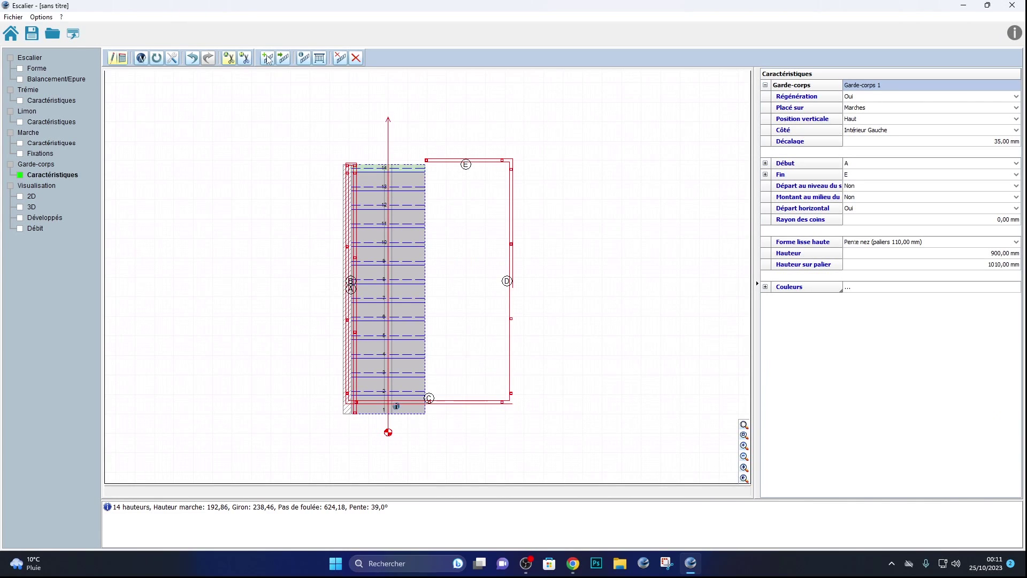
left_click(316, 59)
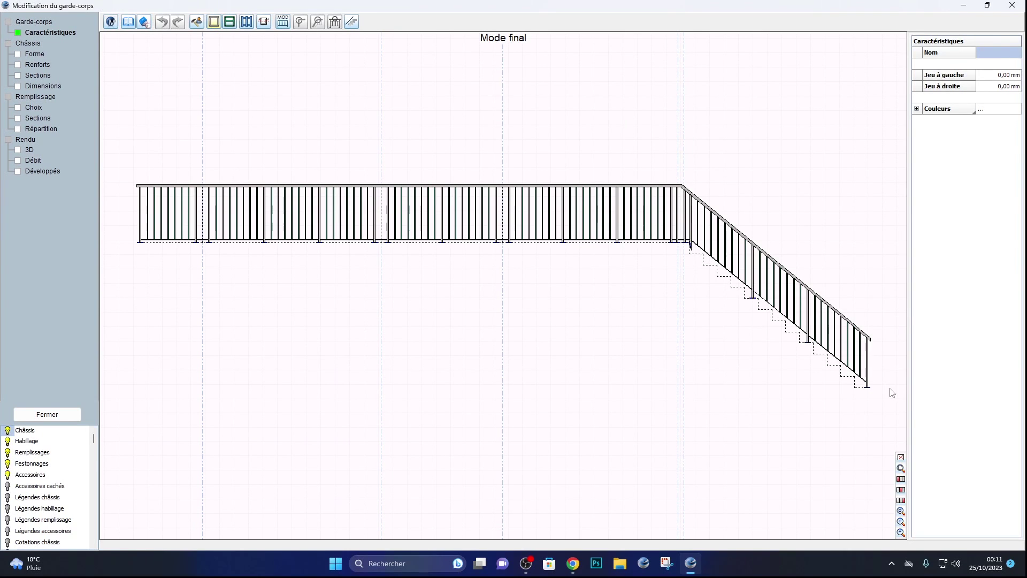
scroll(873, 403, "up", 5)
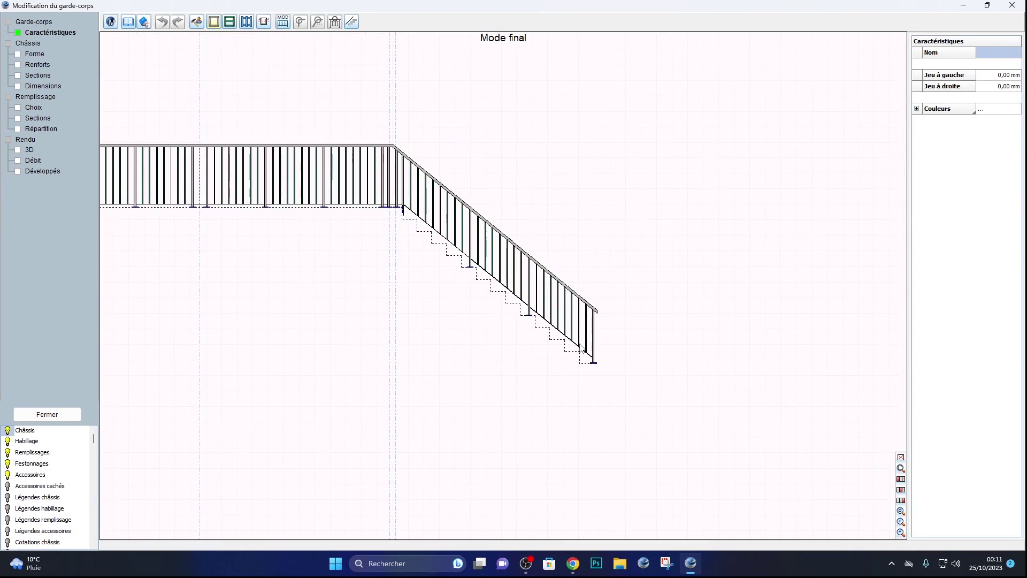
scroll(607, 381, "up", 4)
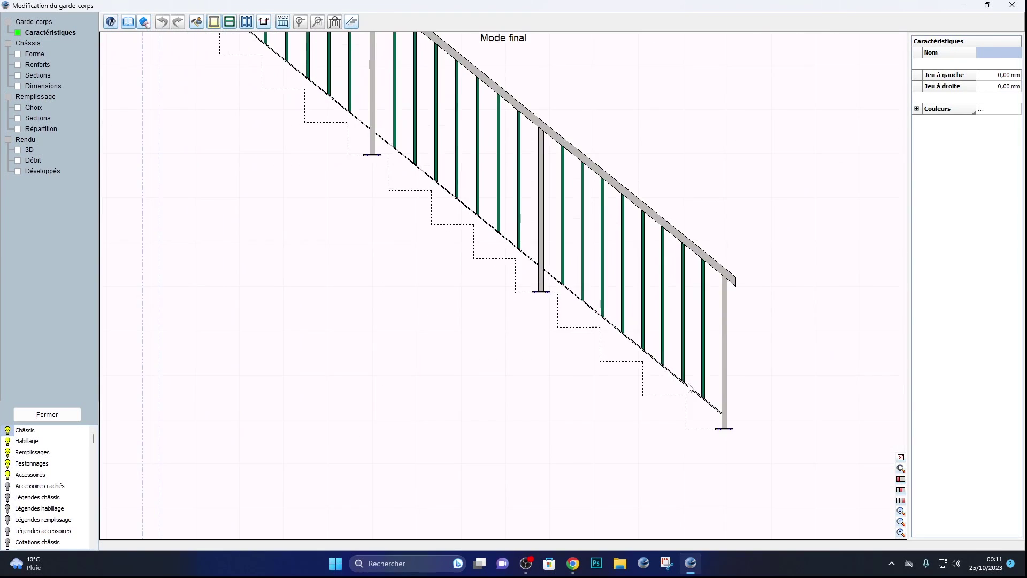
scroll(656, 374, "up", 2)
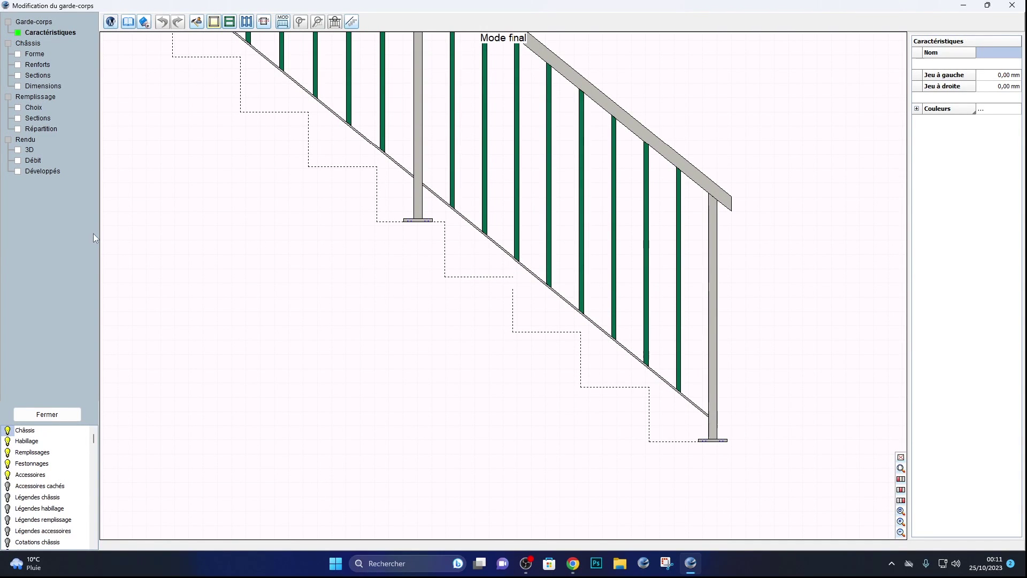
left_click(352, 22)
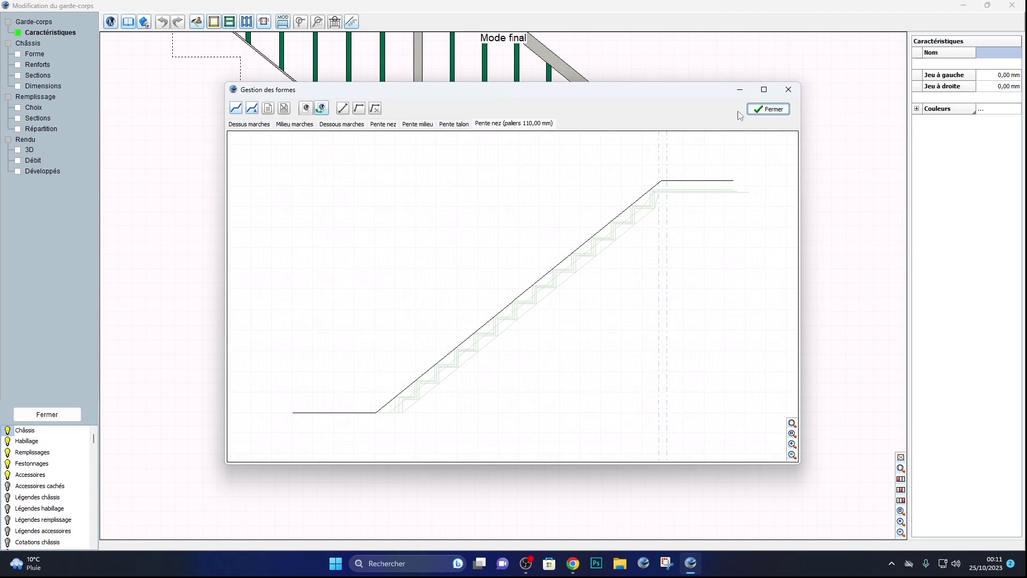
left_click(769, 109)
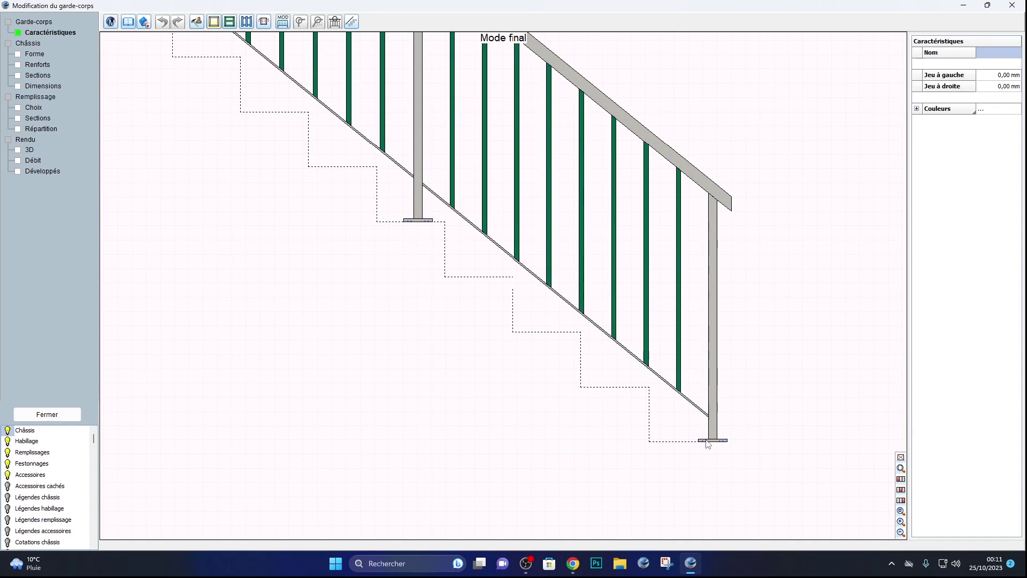
- Set both end clearances of the railing, Jeu à gauche and Jeu à droite, to 30 mm
left_click(1010, 75)
left_click(1009, 76)
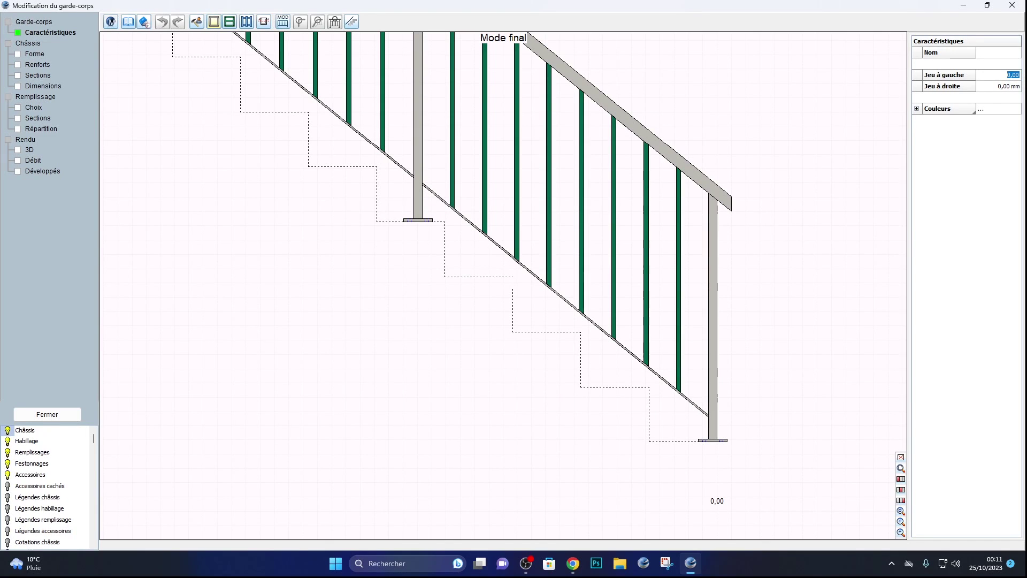
type("30")
key("Return")
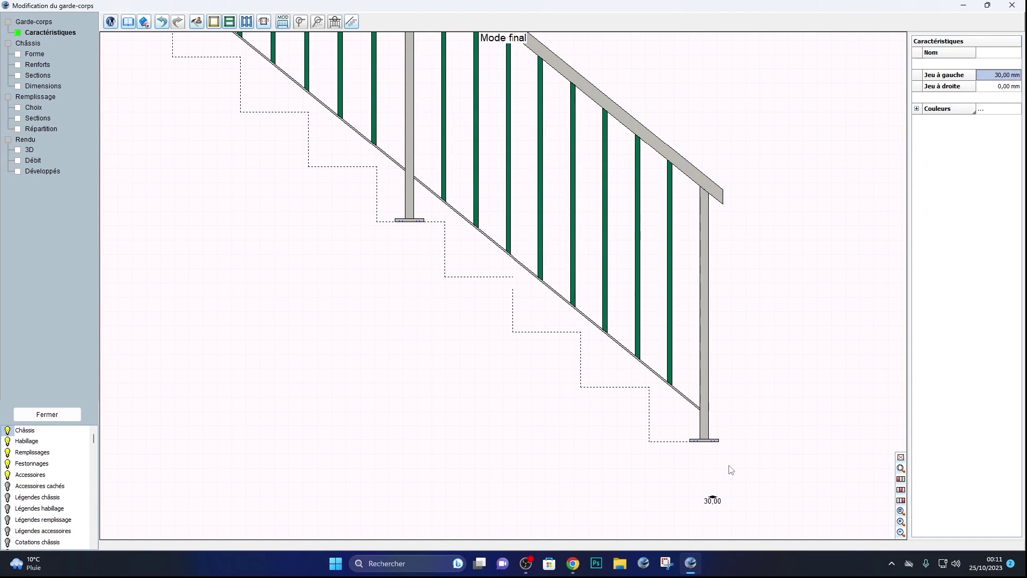
left_click(1011, 88)
left_click(1008, 89)
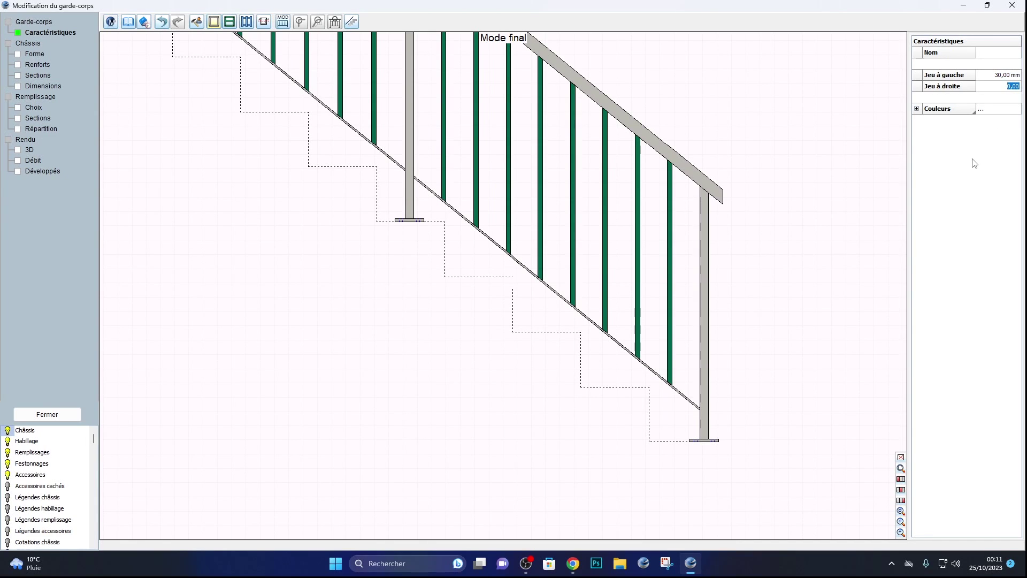
type("30")
key("Return")
- View the whole modified railing on its own in 3D, and close the railing editor
left_click(18, 152)
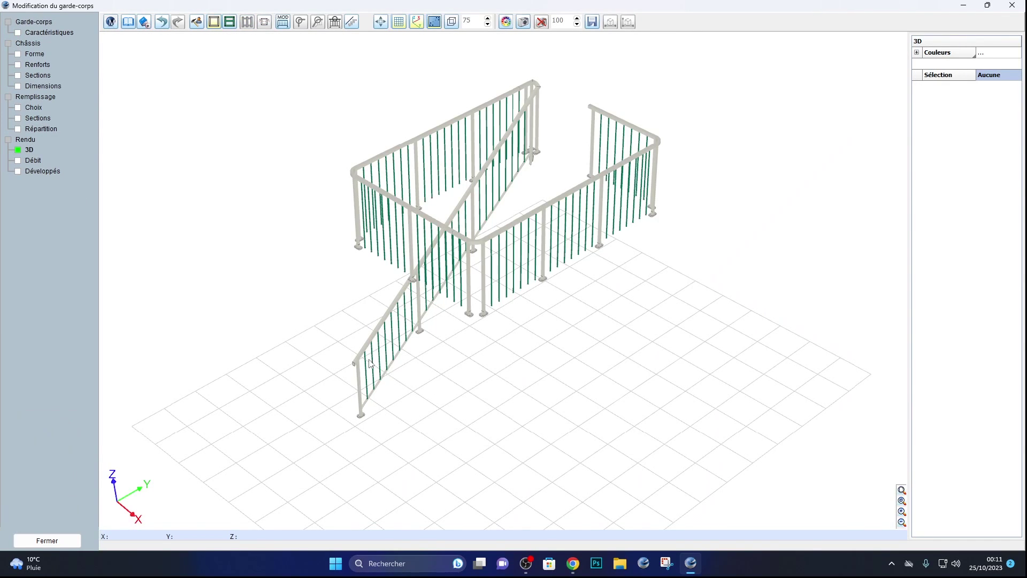
middle_click_drag(483, 321, 498, 356)
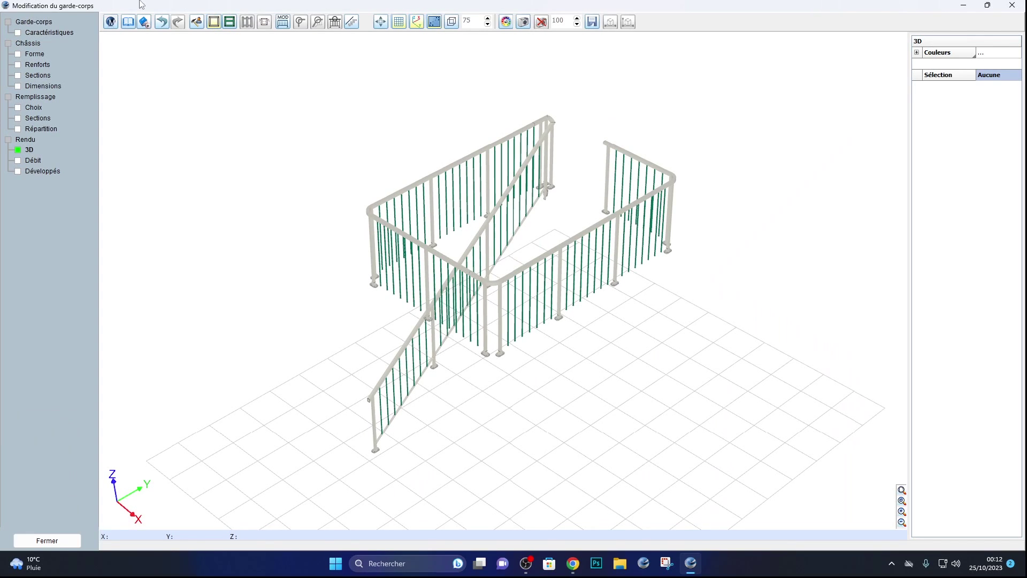
double_click(31, 8)
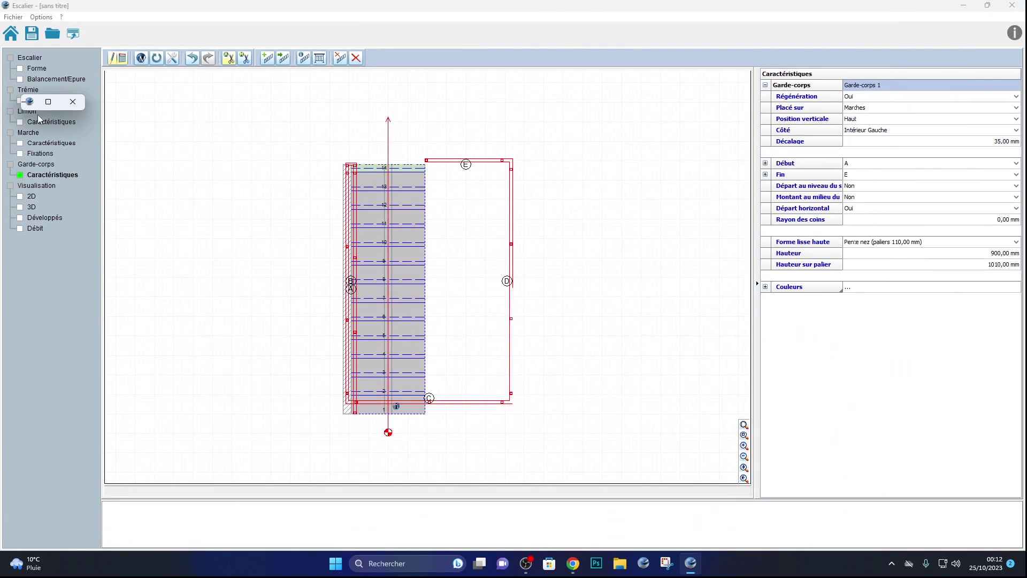
left_click(73, 101)
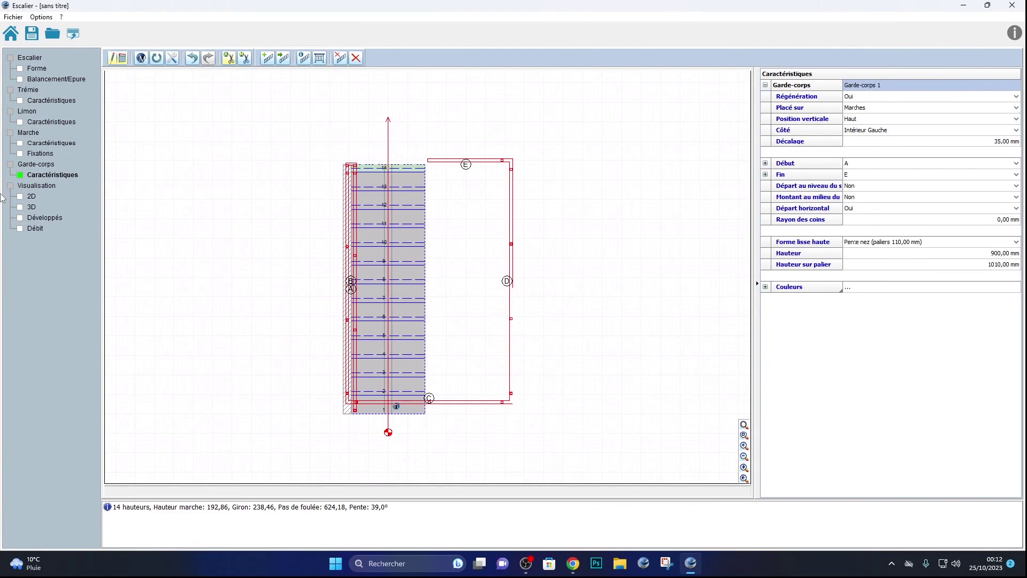
- Examine the shifted railing in the staircase's 3D view, from the first post's base plate up to the floor opening
left_click(26, 207)
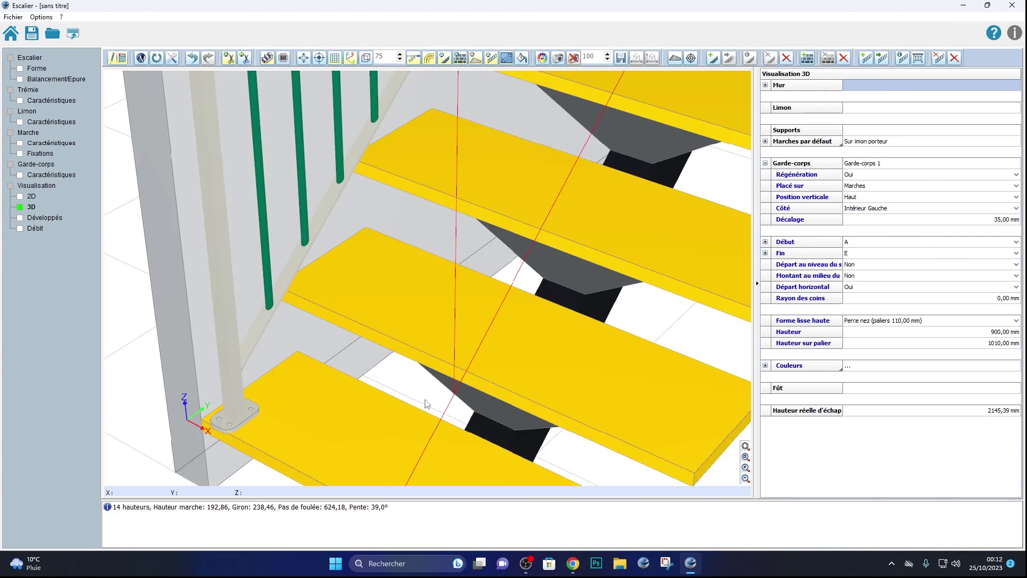
middle_click_drag(425, 400, 448, 311)
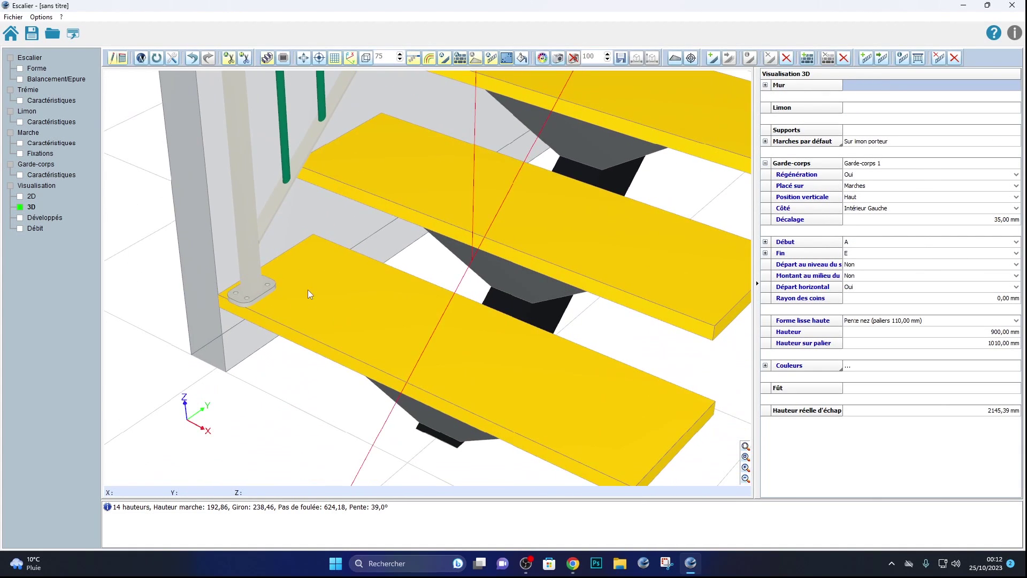
left_click_drag(307, 290, 313, 278)
middle_click_drag(310, 282, 305, 294)
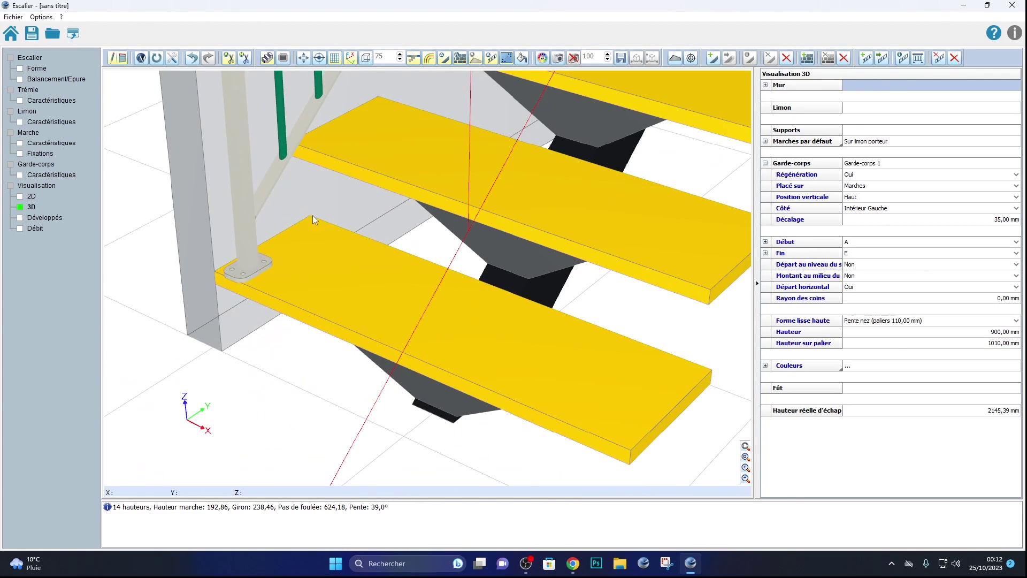
scroll(315, 288, "down", 5)
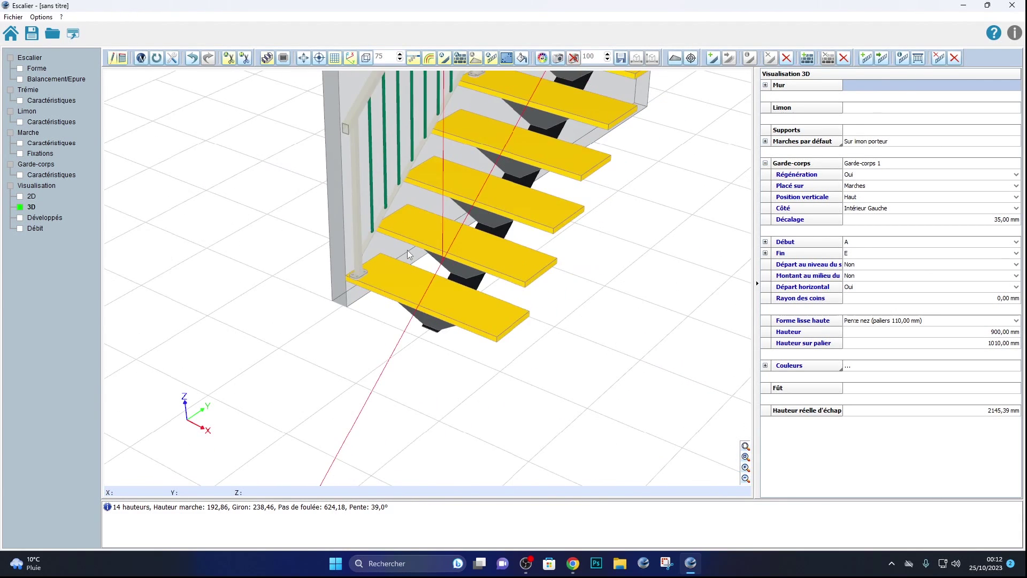
middle_click_drag(373, 320, 329, 410)
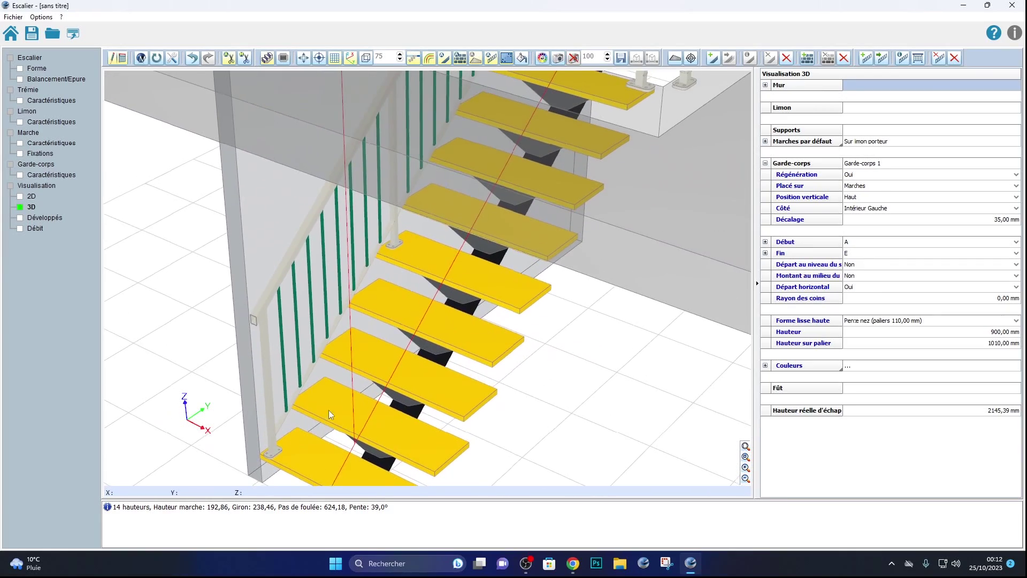
scroll(454, 291, "down", 4)
middle_click_drag(580, 192, 521, 281)
scroll(564, 220, "down", 3)
middle_click_drag(563, 220, 522, 313)
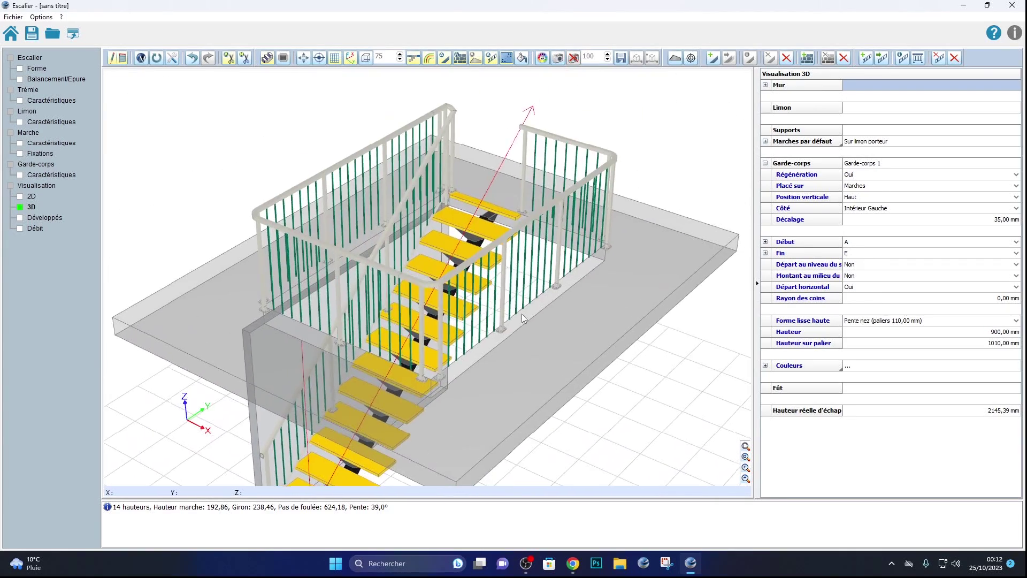
mouse_move(599, 244)
middle_mouse_down()
mouse_move(561, 230)
mouse_move(553, 240)
mouse_move(580, 215)
mouse_move(602, 246)
mouse_move(582, 249)
middle_mouse_up()
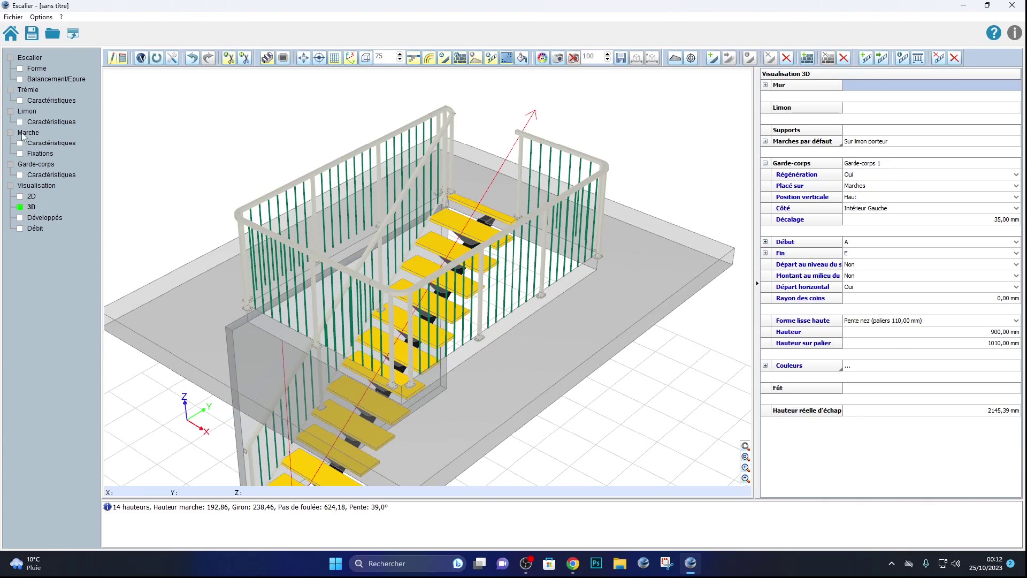
- Open the existing railing for modification again at its infill choice (Remplissage, Choix)
left_click(24, 174)
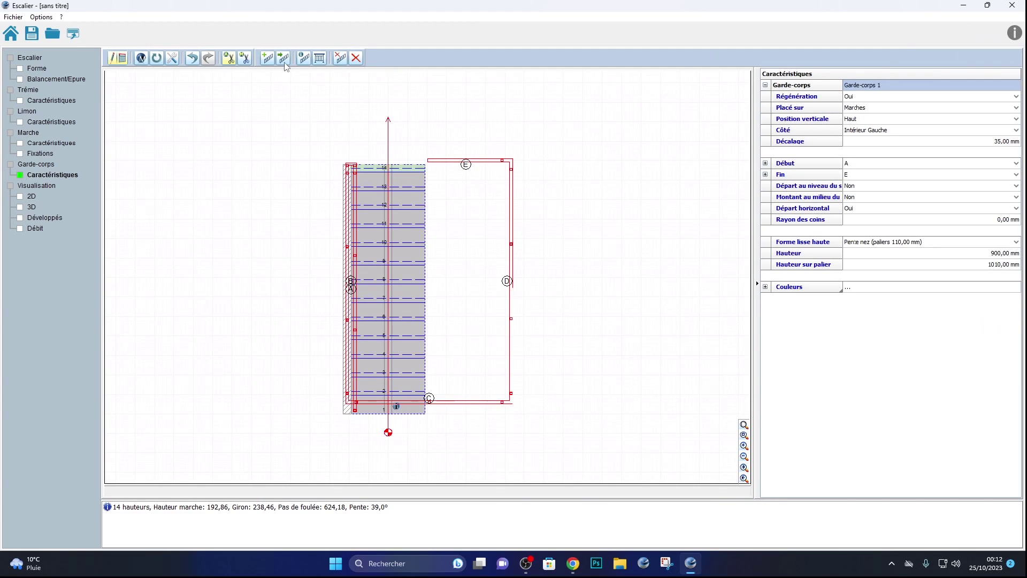
left_click(449, 162)
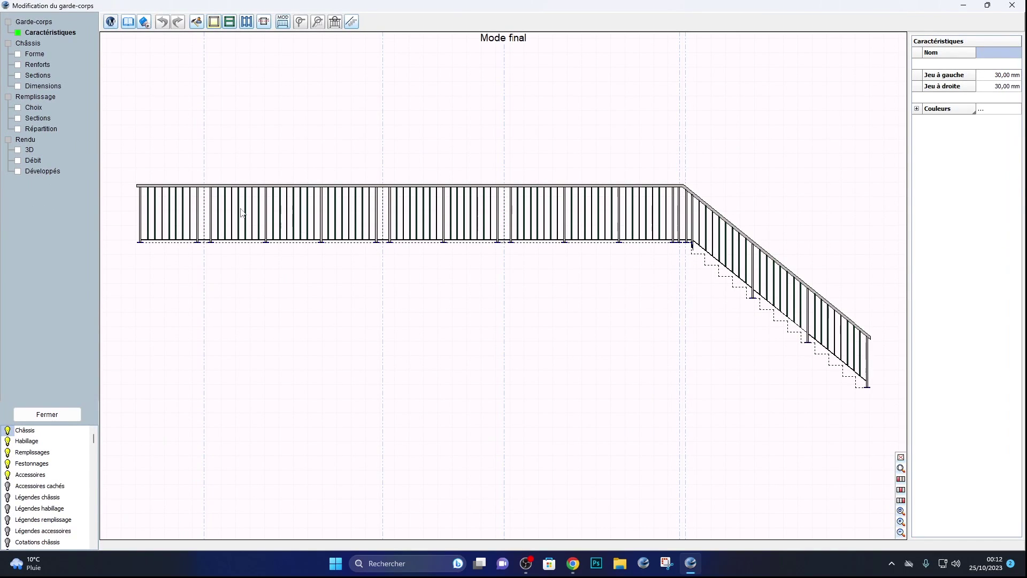
left_click(21, 106)
left_click(248, 209)
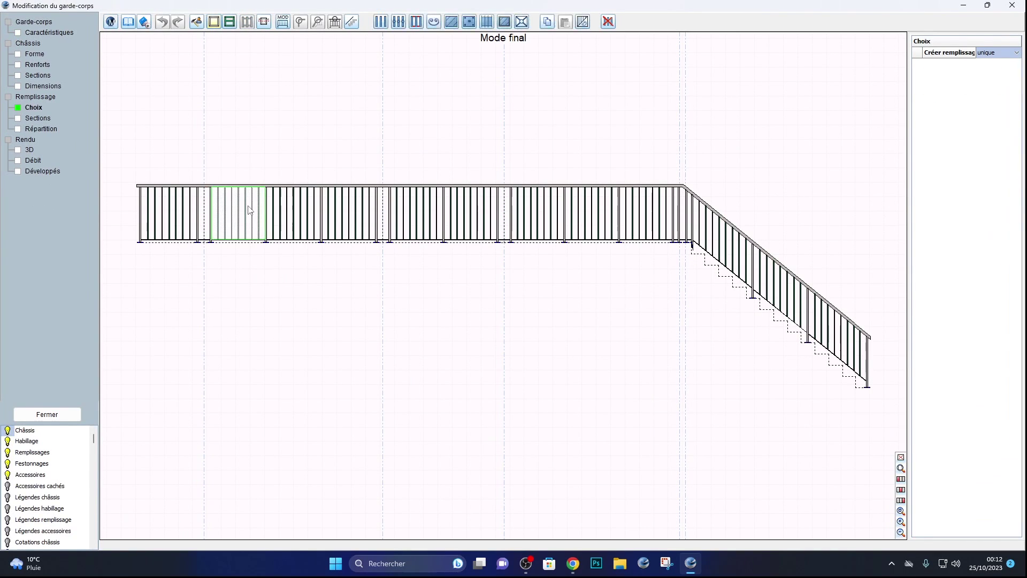
left_click(249, 209)
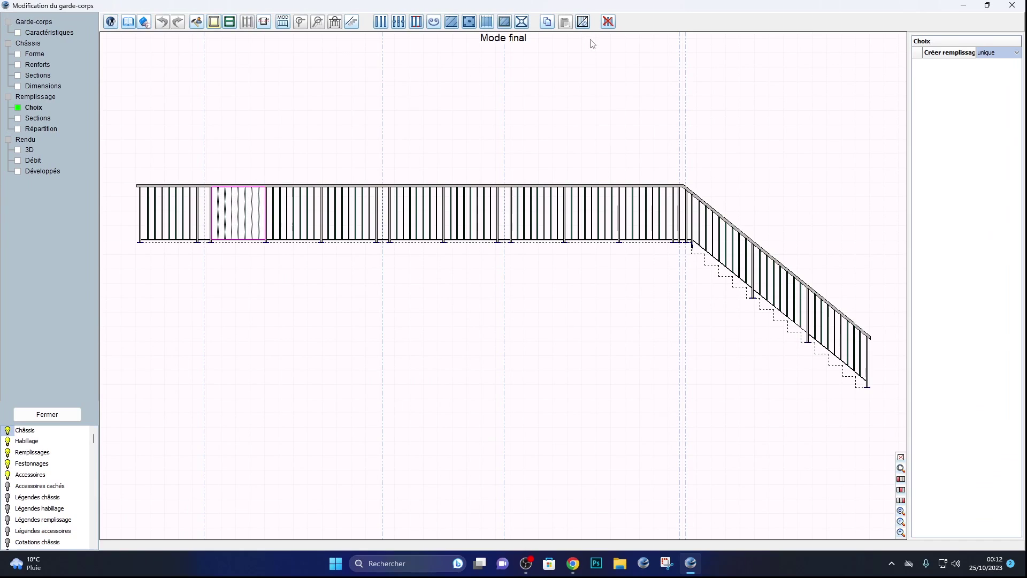
left_click(608, 23)
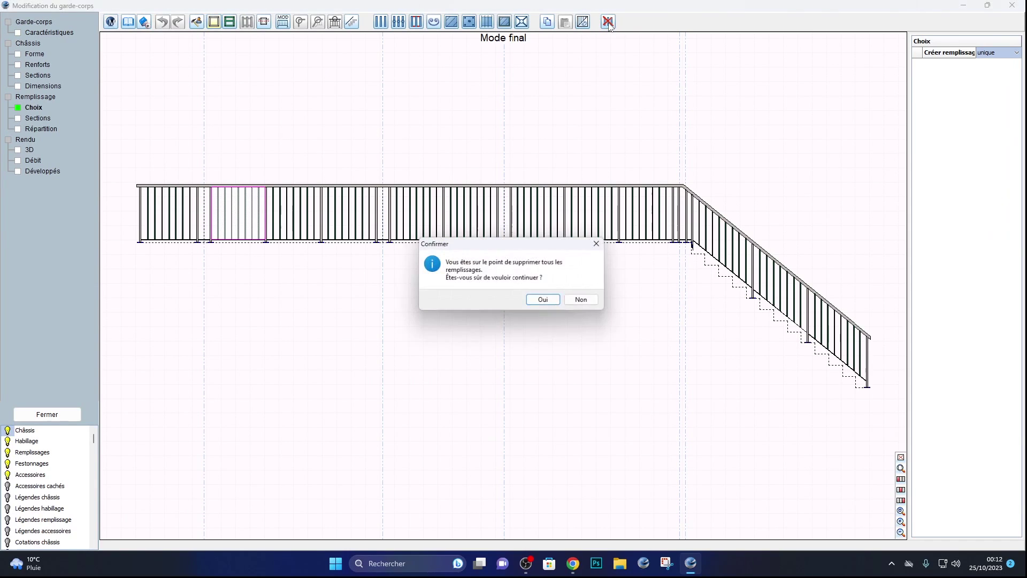
left_click(581, 299)
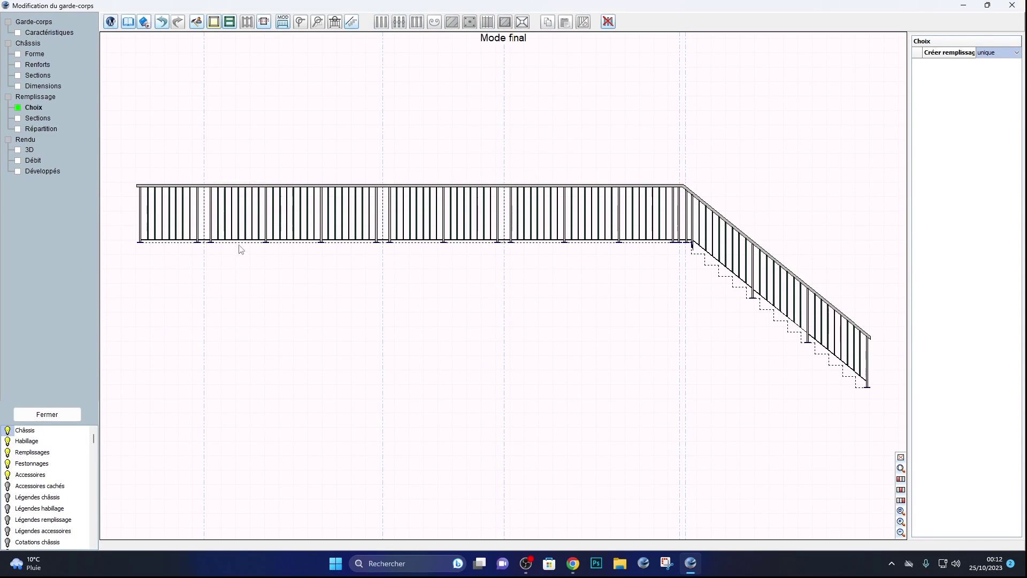
- Add a solid sheet infill over the bars in the second panel of the railing's horizontal section
left_click(252, 230)
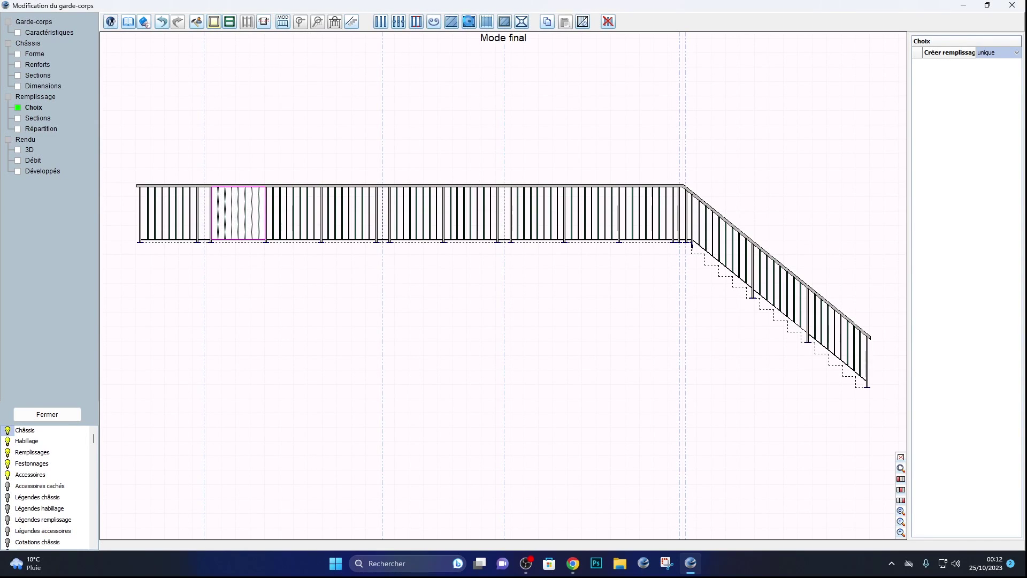
left_click(469, 23)
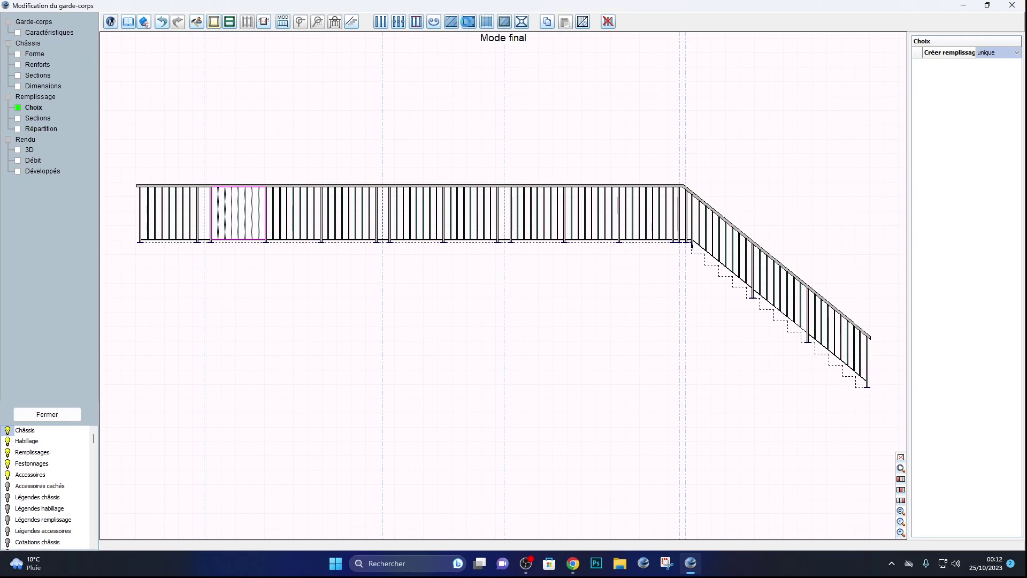
left_click(250, 226)
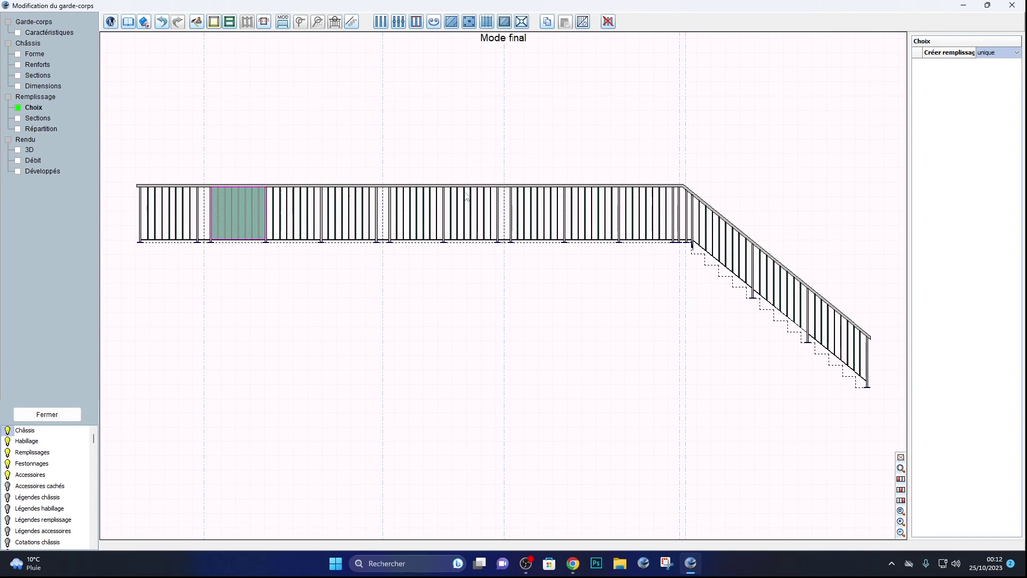
left_click(469, 22)
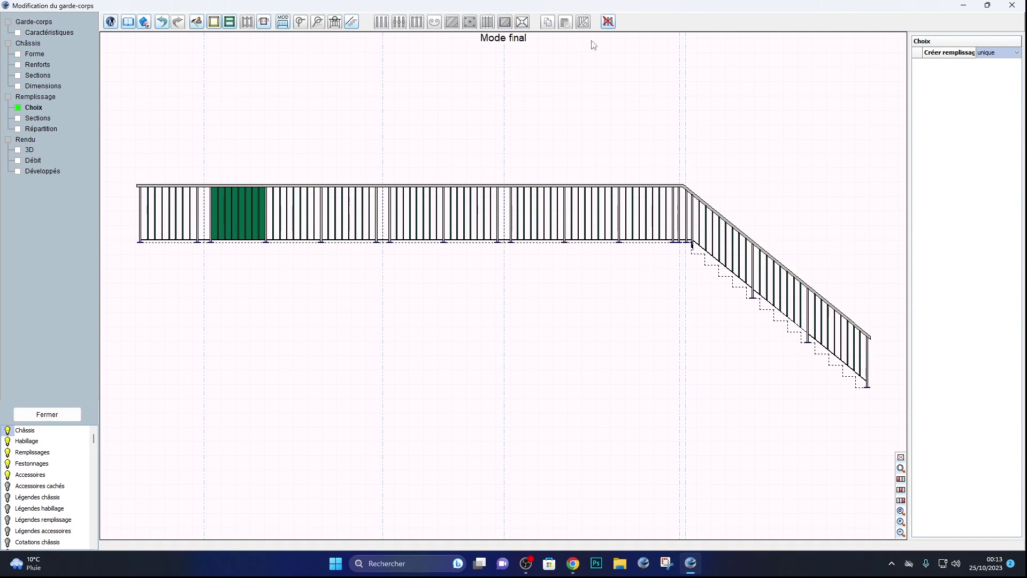
- Delete all infills of the railing, and add a solid sheet infill to the first panel of its horizontal section
left_click(608, 22)
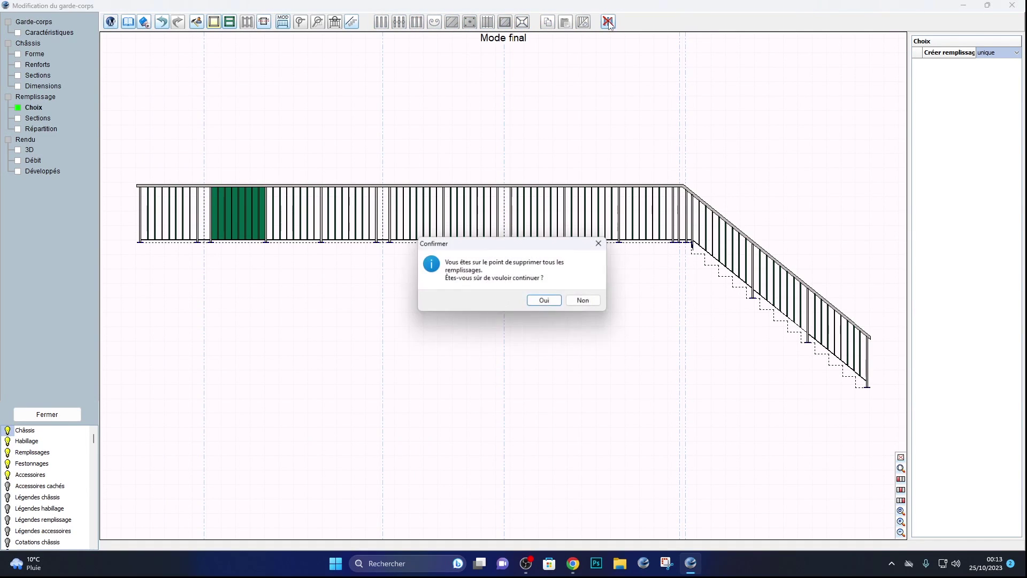
left_click(555, 303)
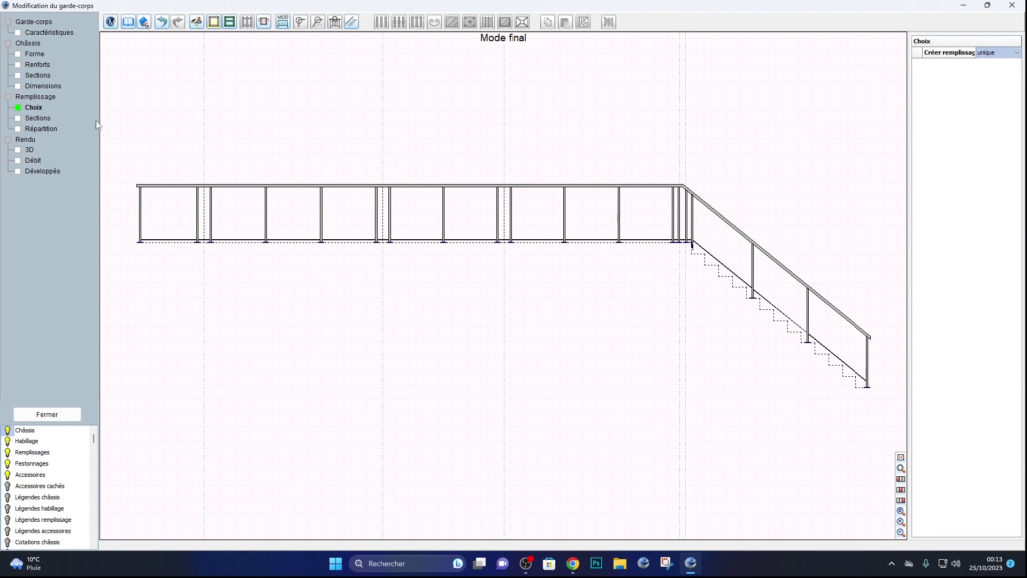
left_click(169, 209)
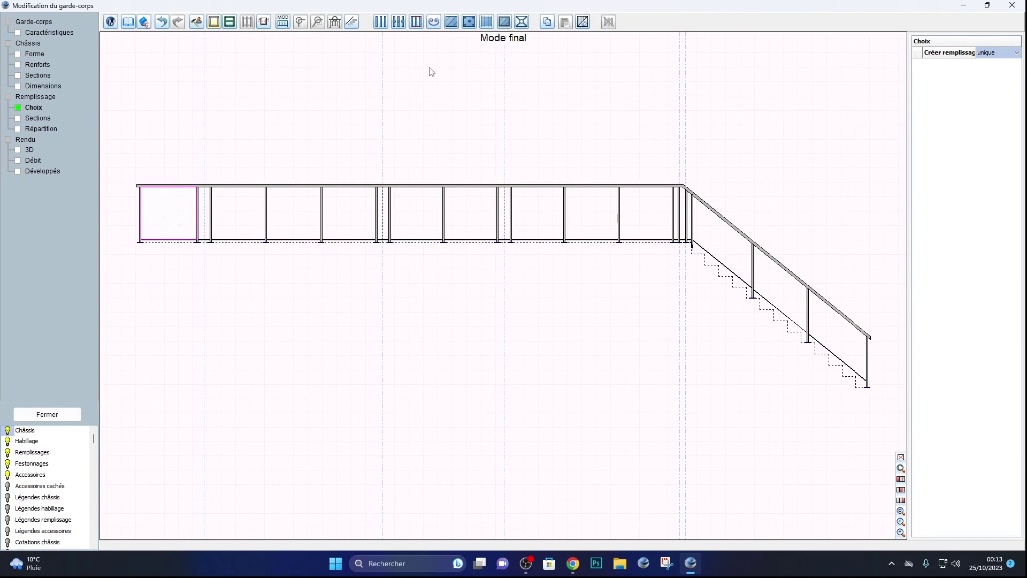
left_click(471, 24)
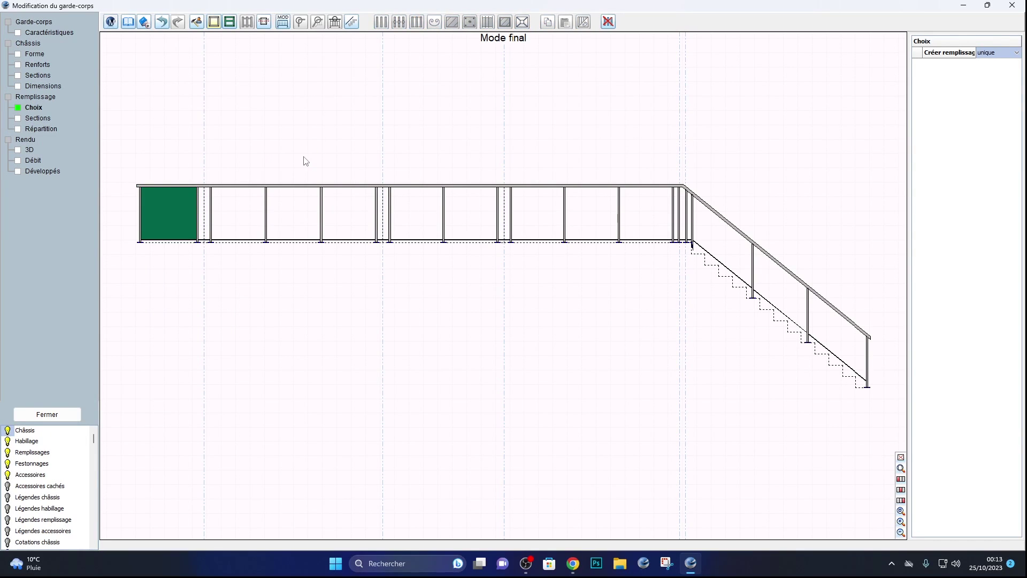
- Browse the catalogue's Croso France and Bourguignon libraries, including Barreaux and Barreaux de clôture, for an infill bar for the railing's third panel
left_click(284, 221)
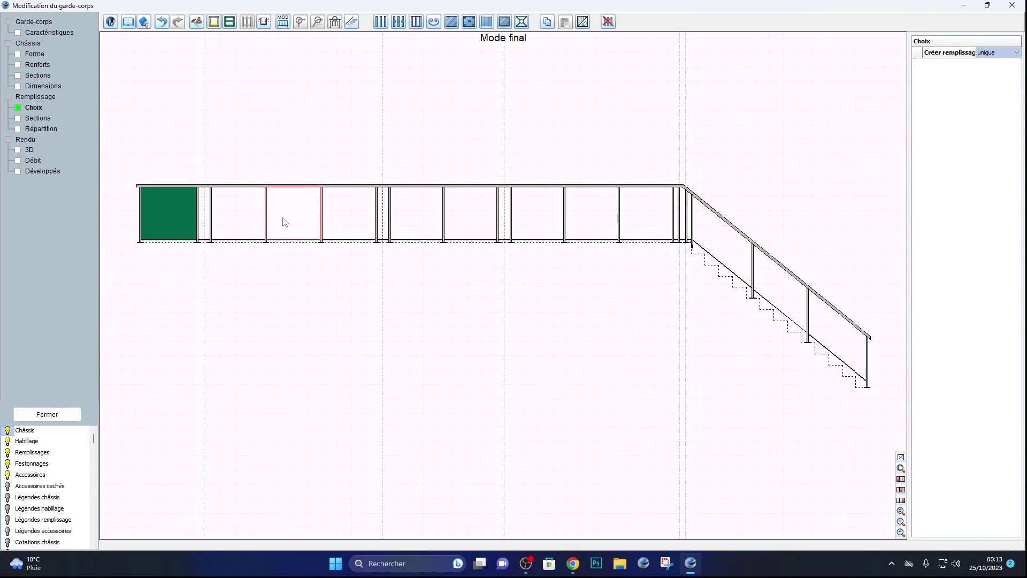
left_click(400, 22)
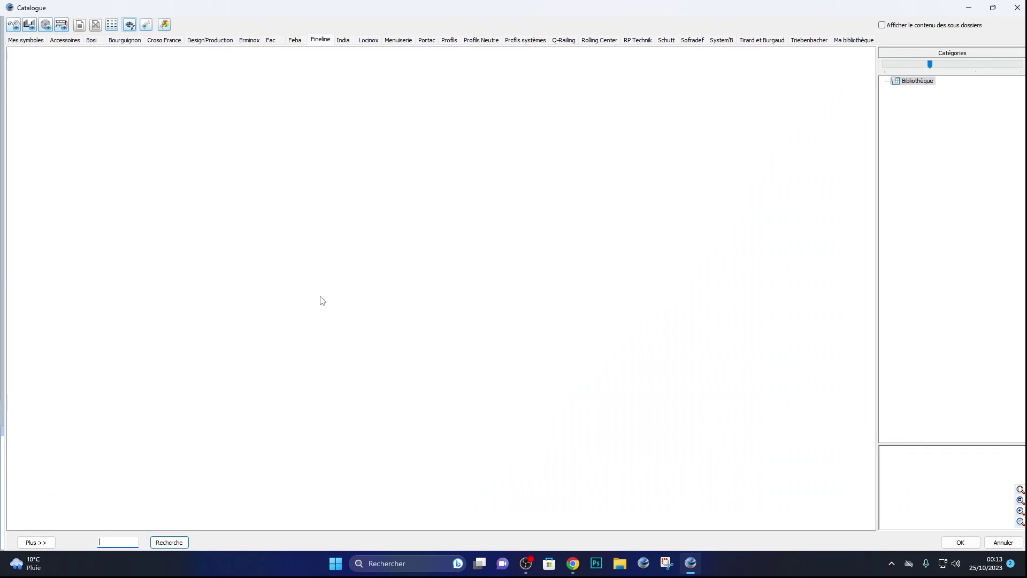
left_click(156, 42)
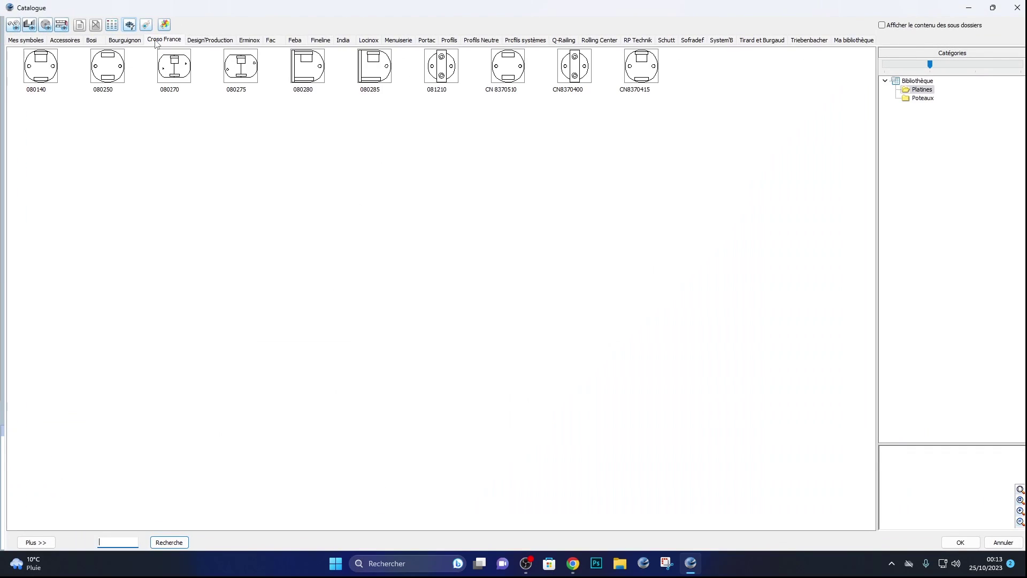
left_click(118, 41)
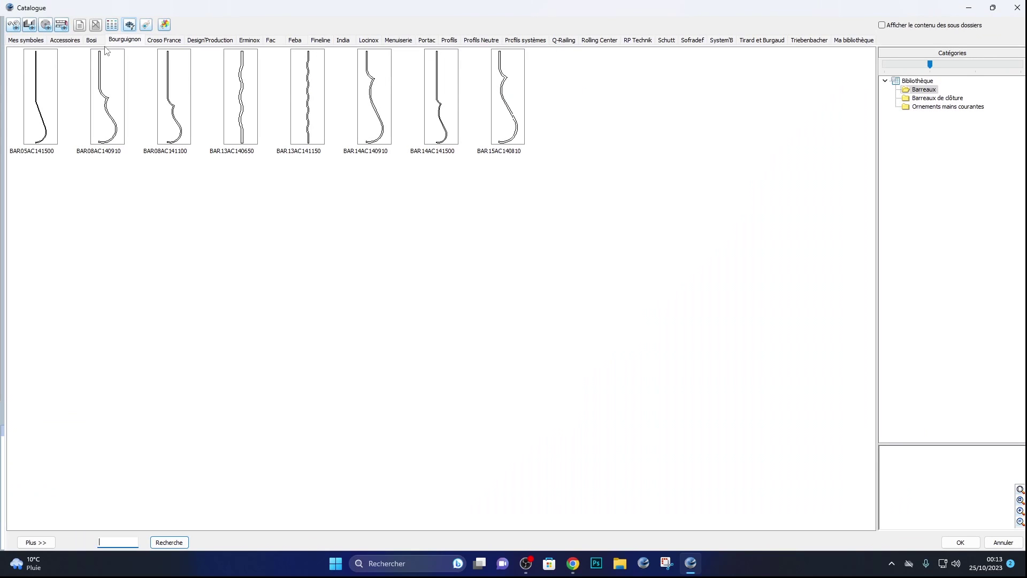
left_click(104, 125)
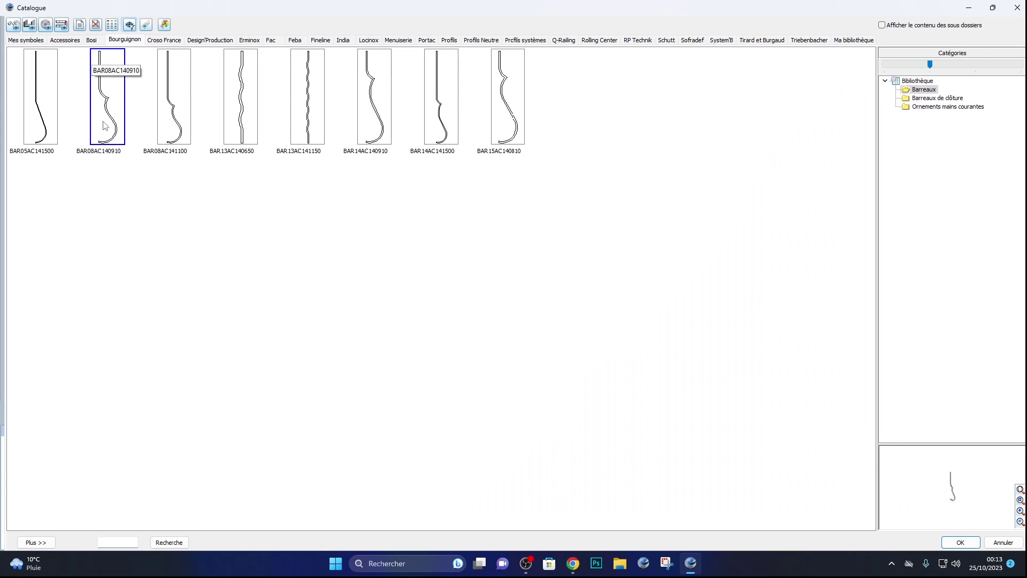
left_click(904, 98)
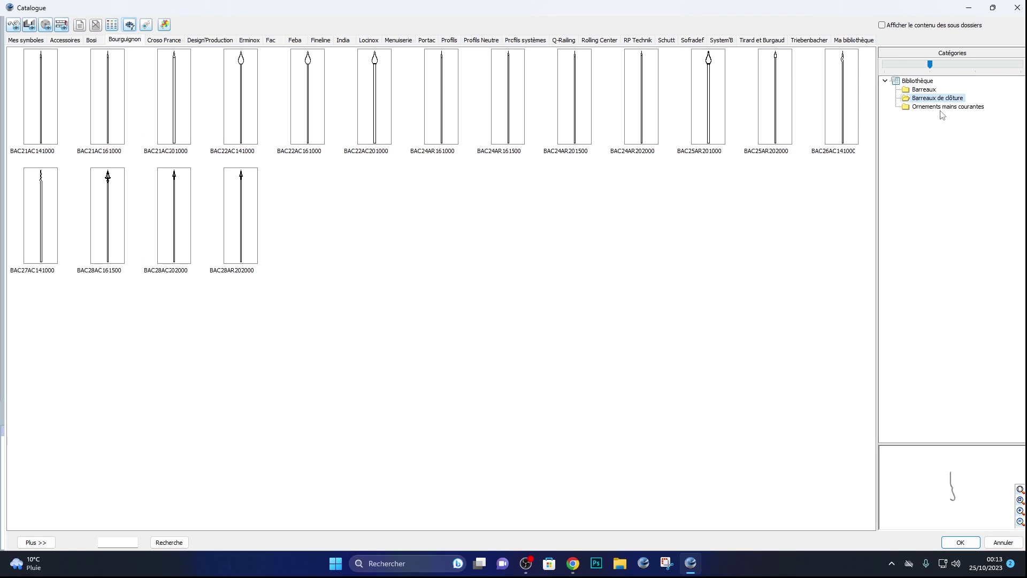
left_click(1017, 8)
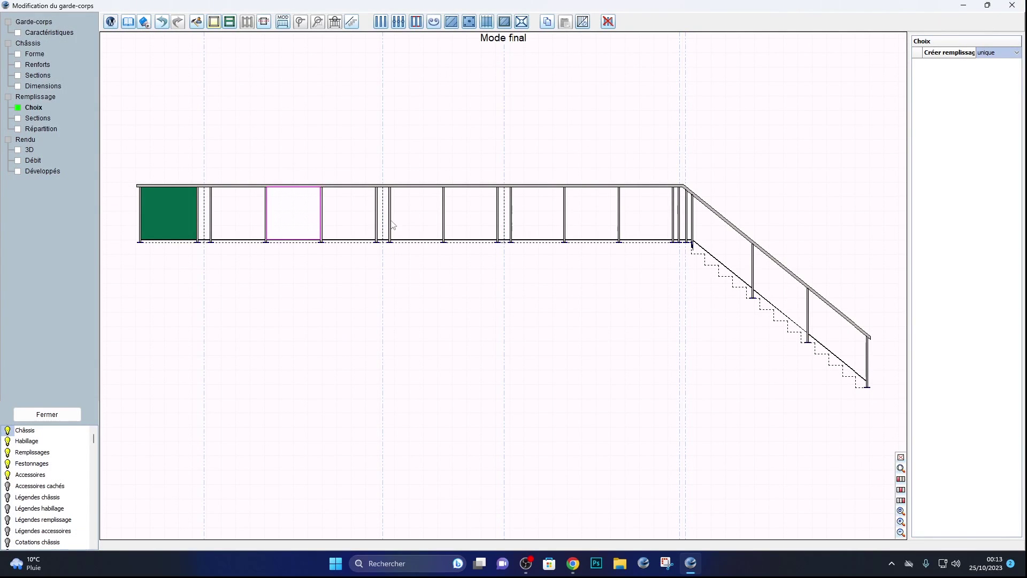
- Add plain vertical bar infills to the first two panels of the railing's second horizontal section
left_click(291, 225)
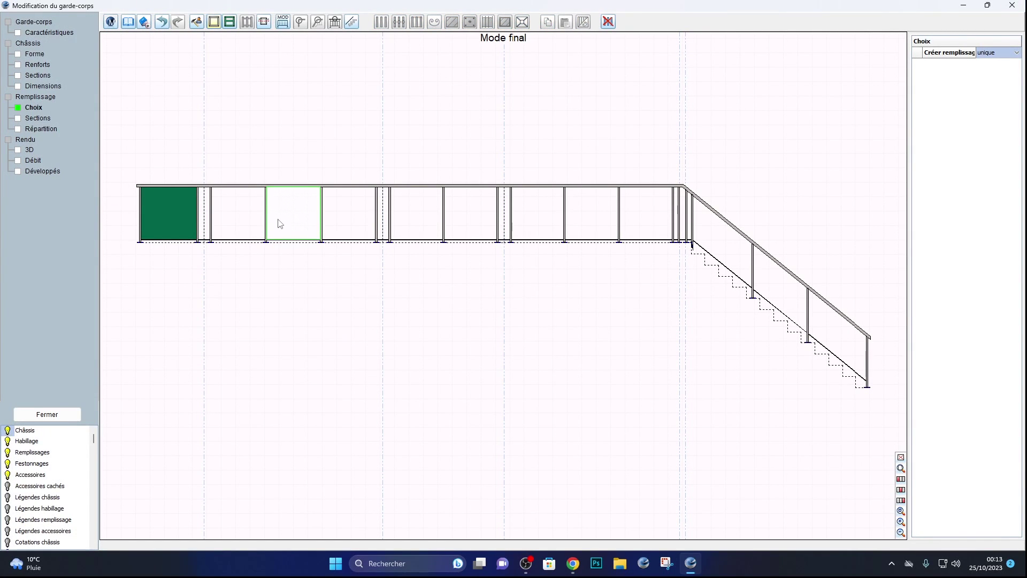
left_click(381, 21)
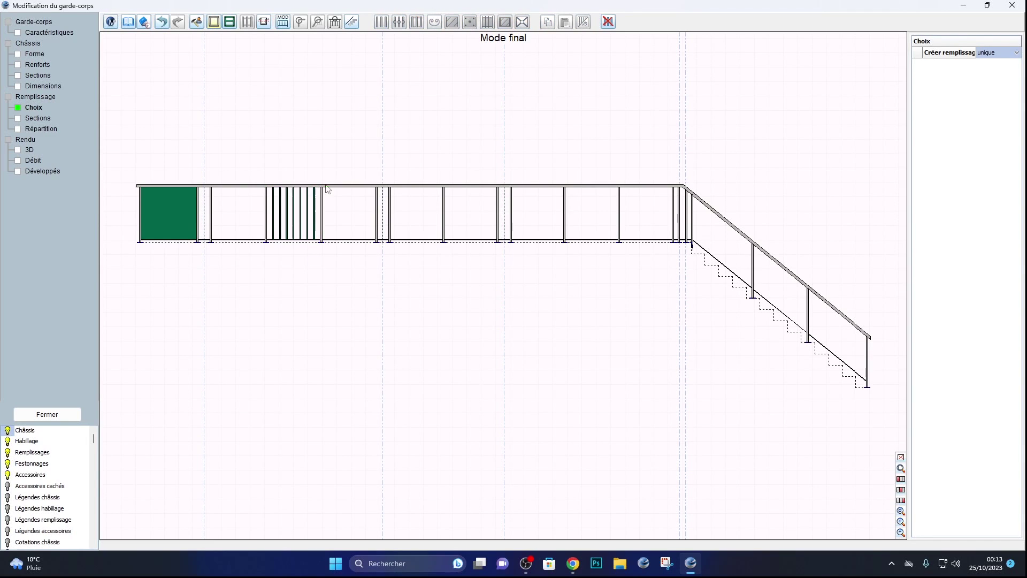
left_click(229, 227)
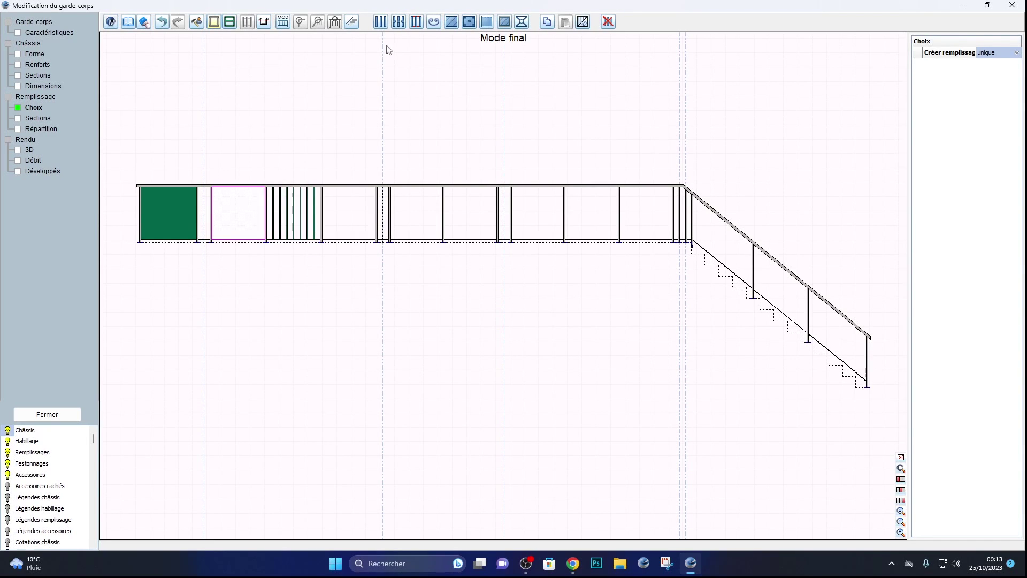
left_click(381, 22)
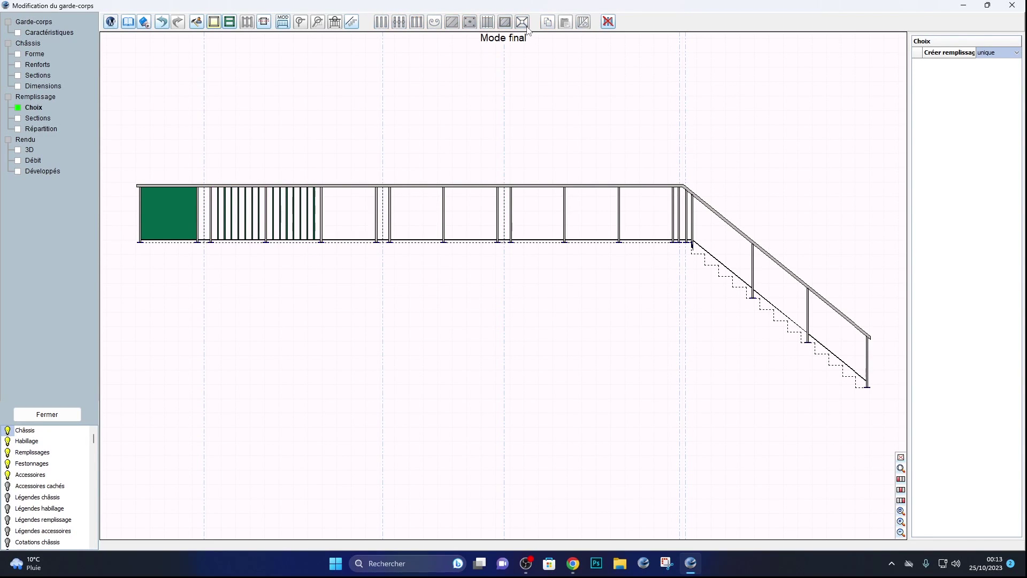
- Add a diagonal cross infill to the third horizontal section's first panel, and a sheet infill to the upper panel of the sloped section
left_click(420, 210)
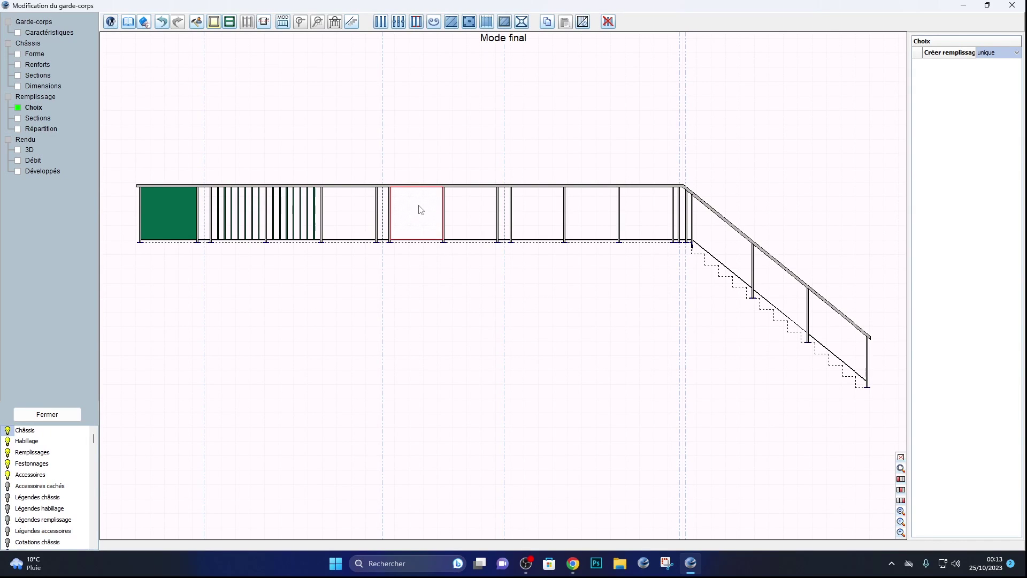
left_click(525, 23)
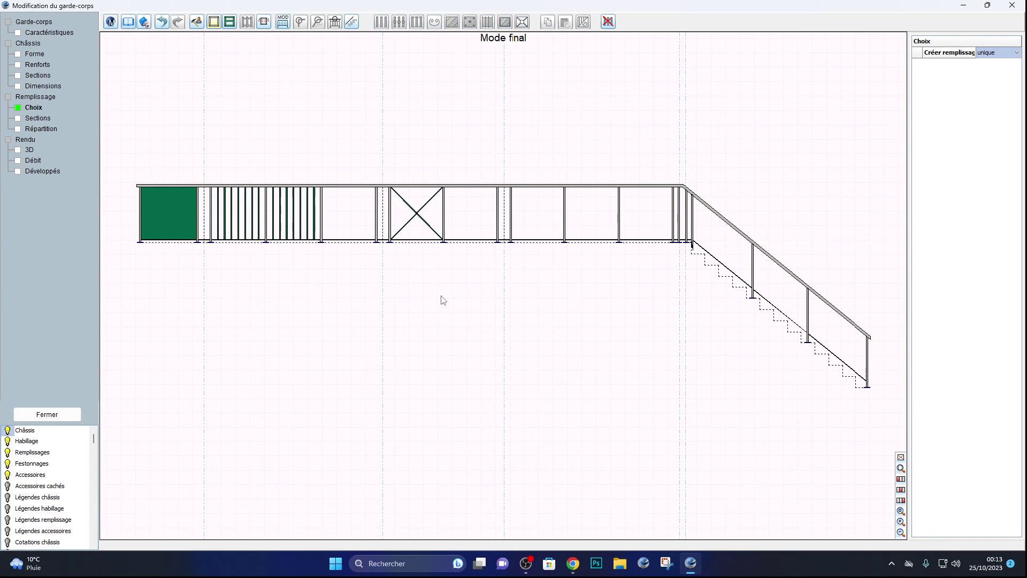
left_click(735, 256)
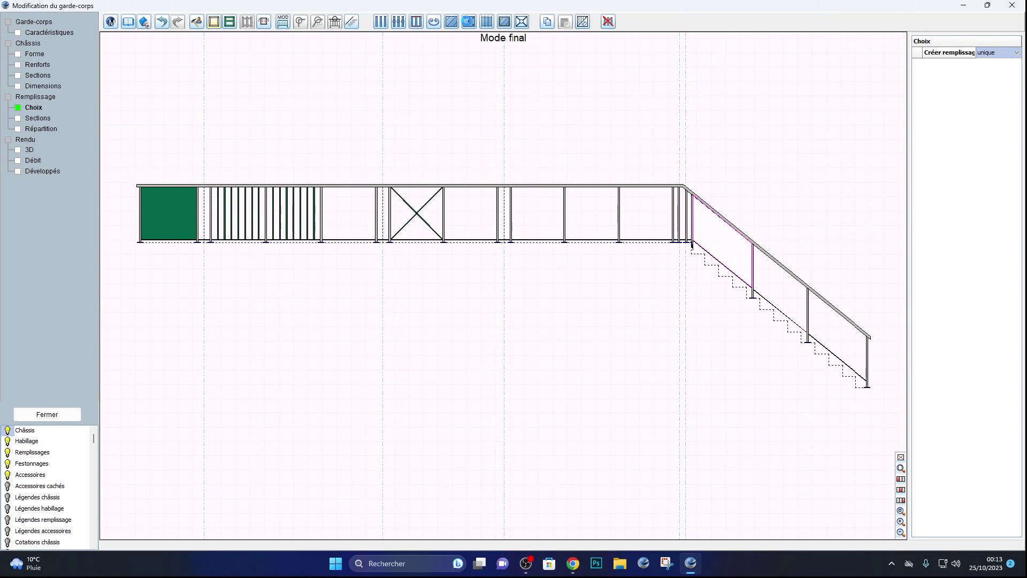
left_click(468, 22)
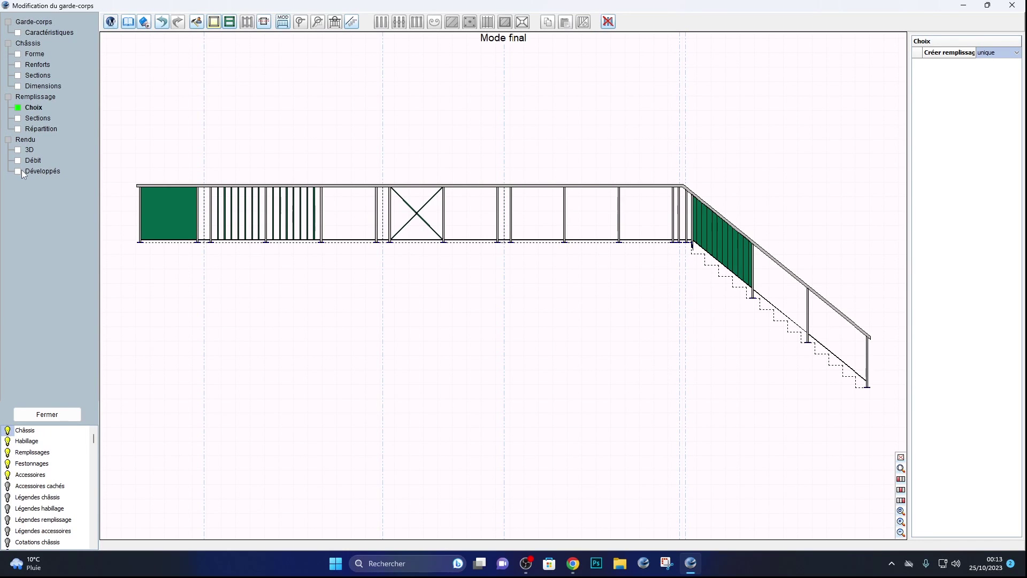
- Check the new infills in the railing's 3D view, close the railing modification and examine the whole staircase in 3D
left_click(24, 150)
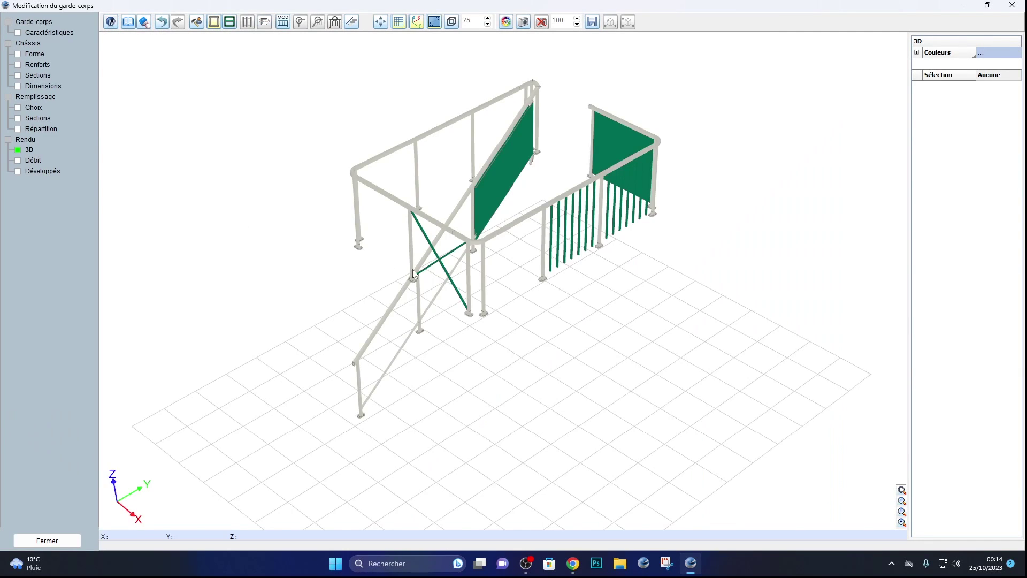
left_click_drag(415, 273, 570, 302)
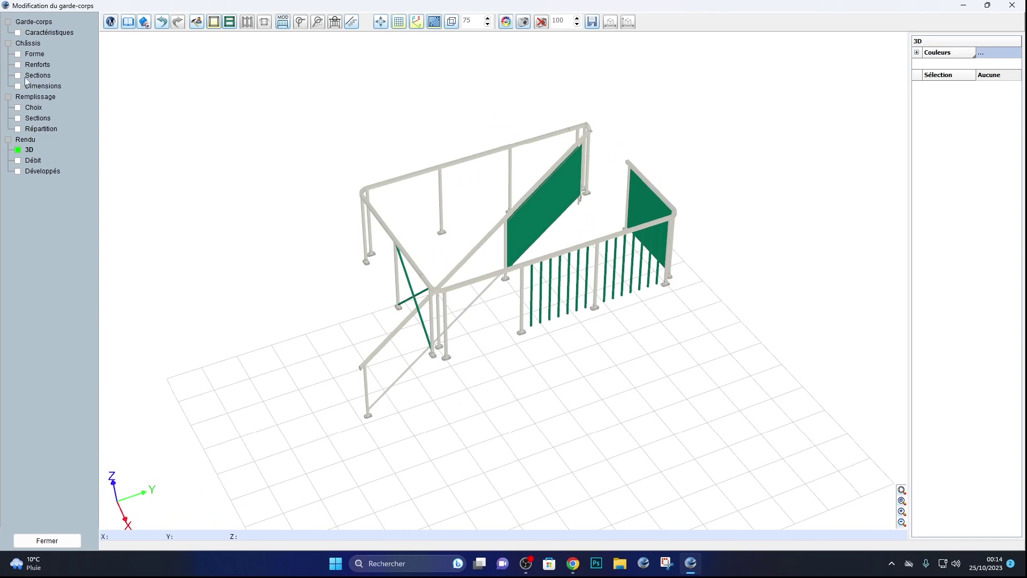
left_click(41, 12)
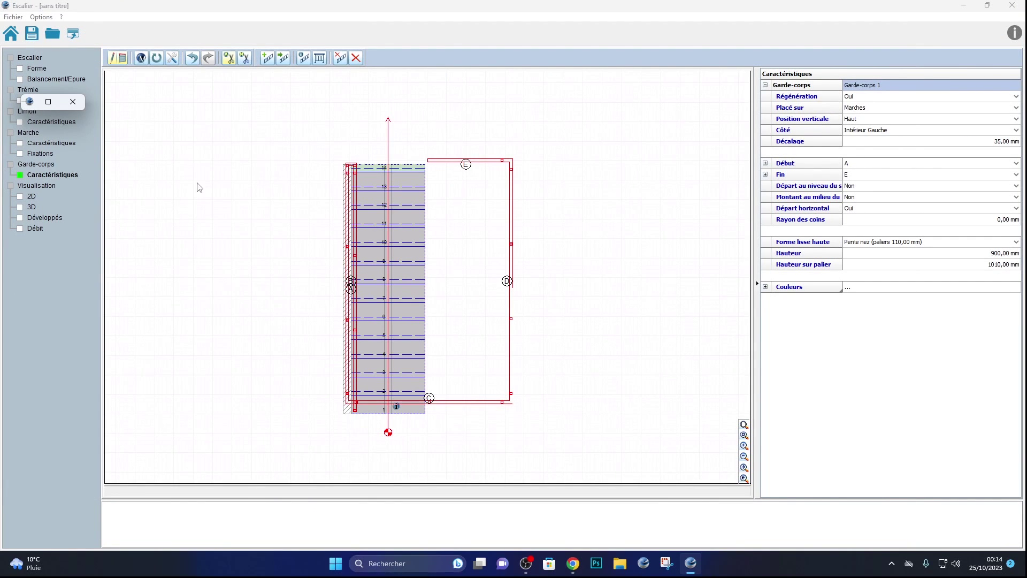
left_click(76, 107)
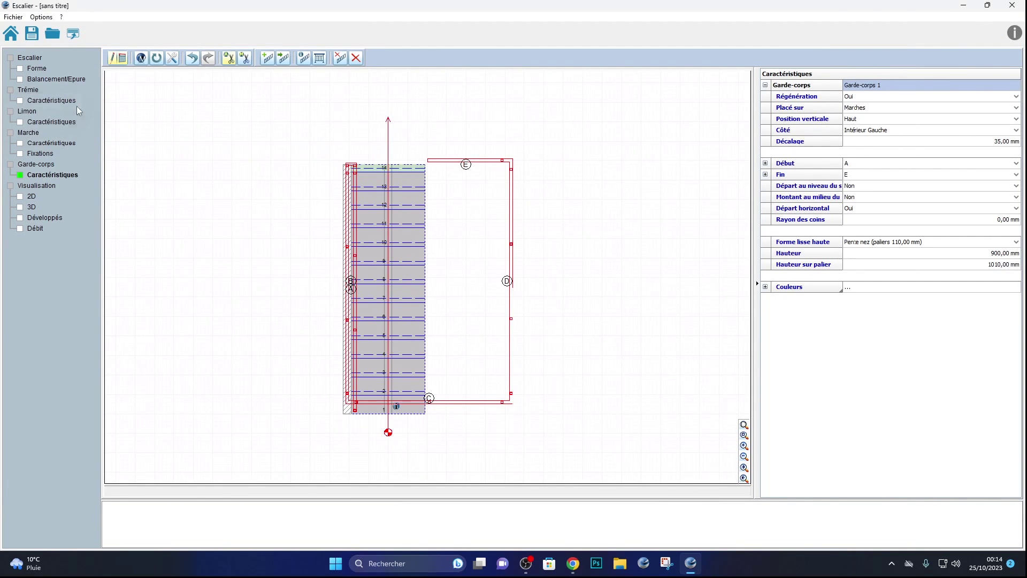
left_click(27, 207)
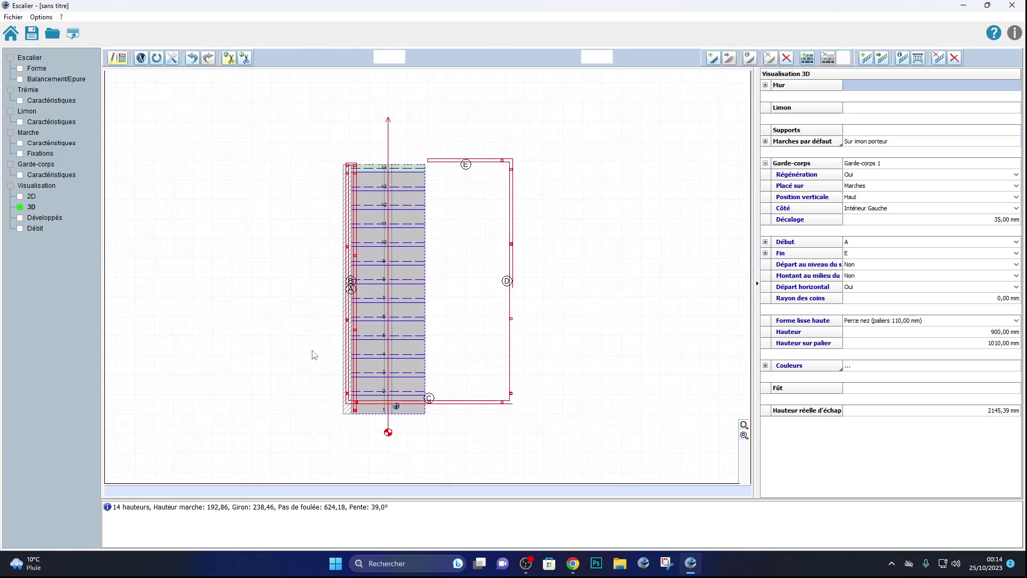
left_click_drag(437, 289, 496, 282)
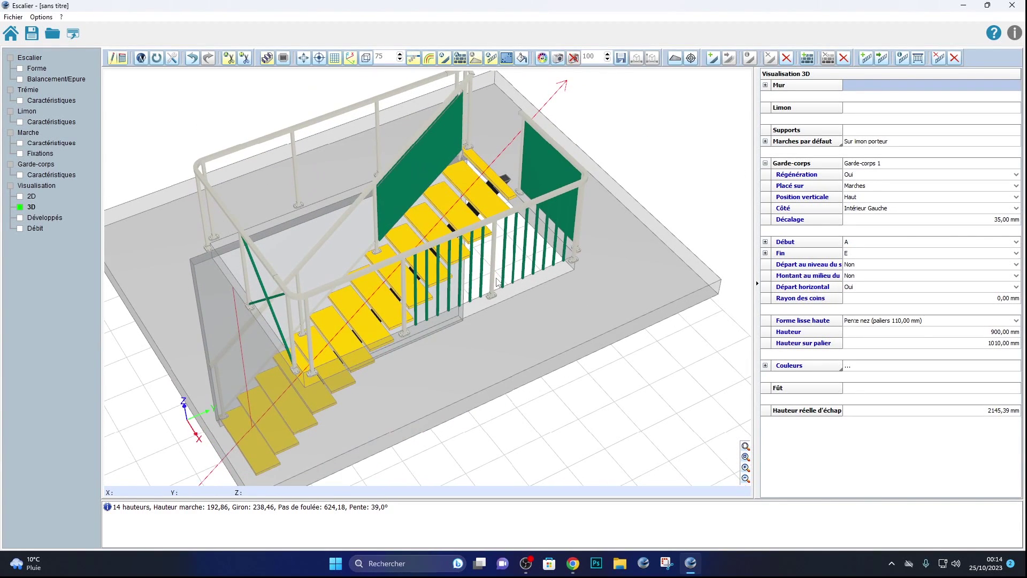
- Read the Général and Volée 1 tables in the staircase's 2D view, and consult the Chrome search results on step height and giron
left_click(24, 197)
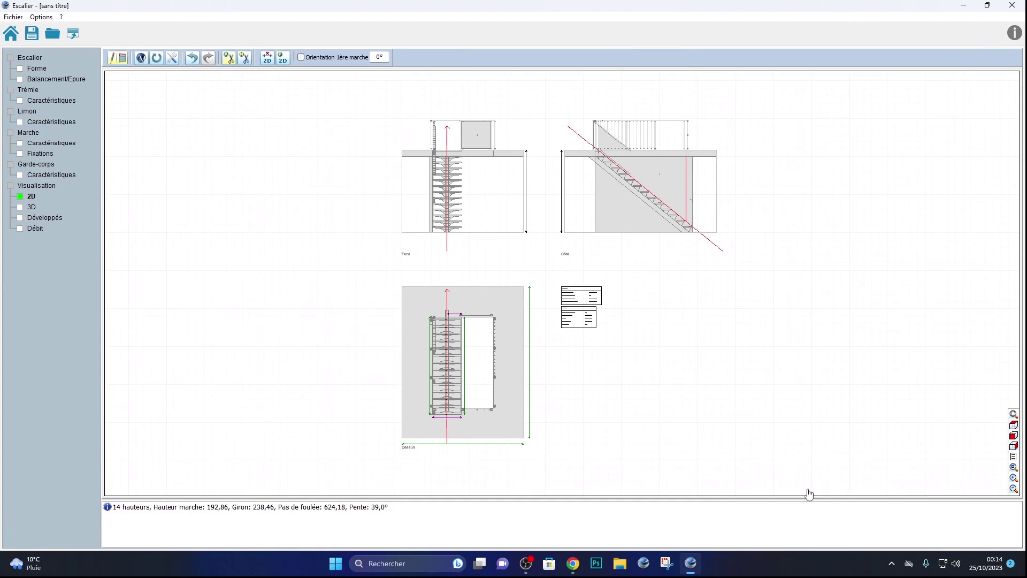
left_click(1013, 467)
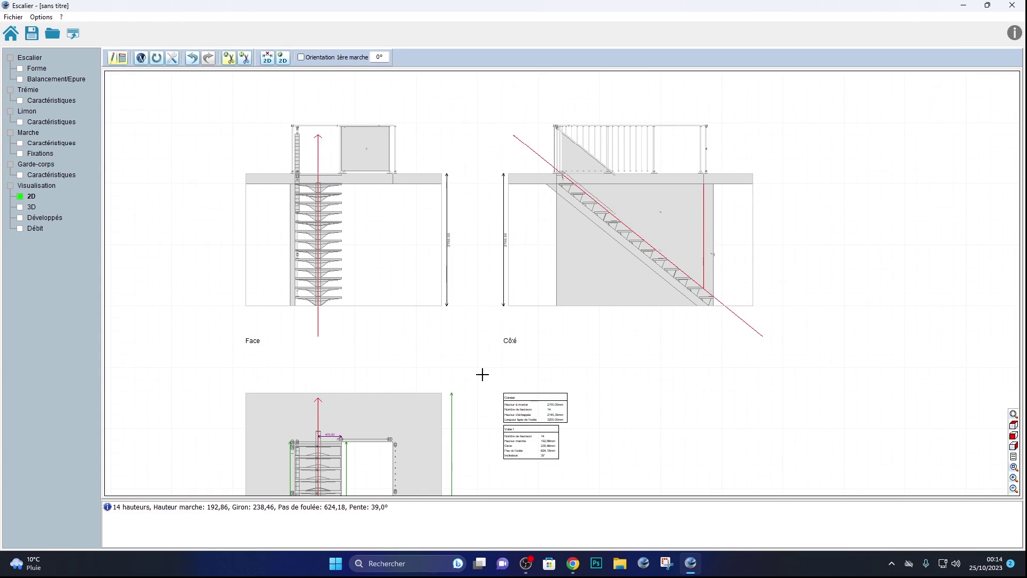
mouse_move(483, 375)
left_mouse_down()
mouse_move(602, 487)
mouse_move(605, 476)
left_mouse_up()
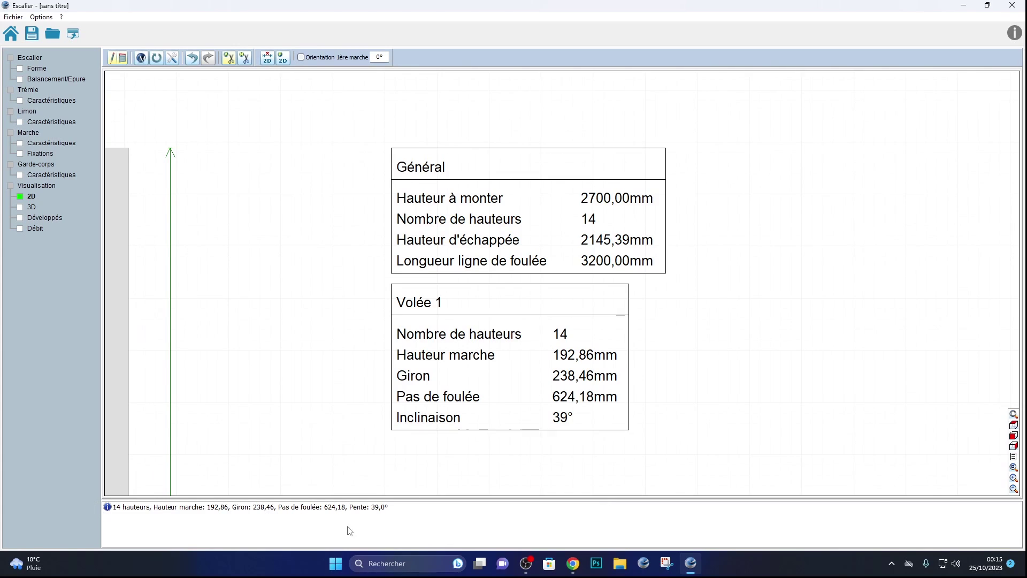
left_click(573, 563)
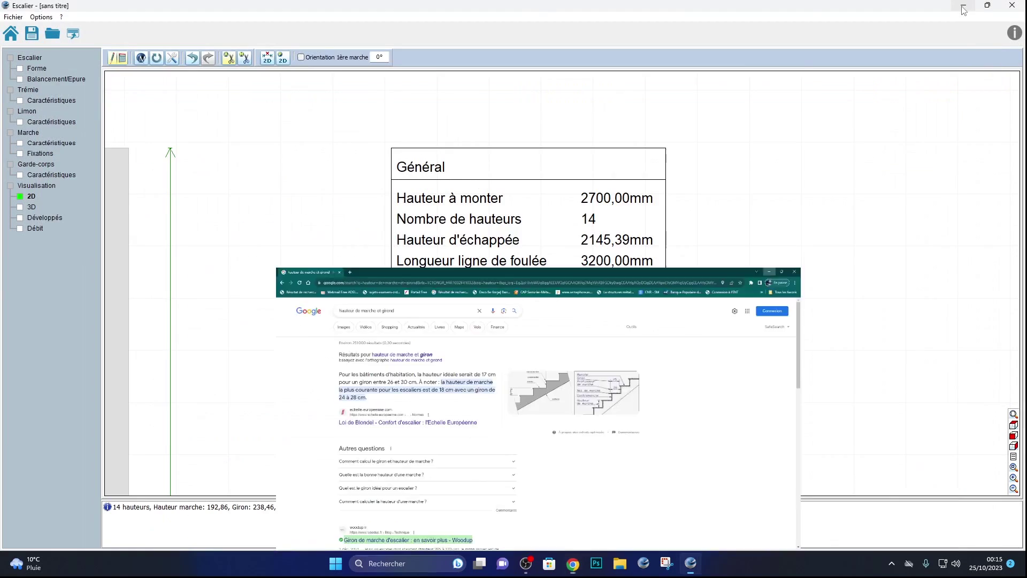
left_click(963, 8)
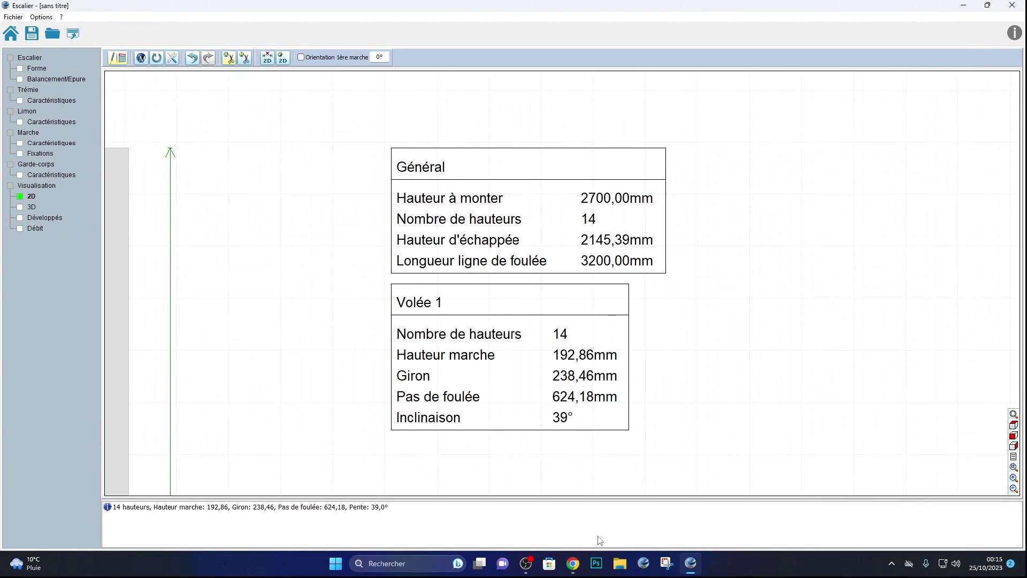
- Examine the unfolded drawing of stringer Limon 1 (Développés), close up on its lower end cut
left_click(21, 218)
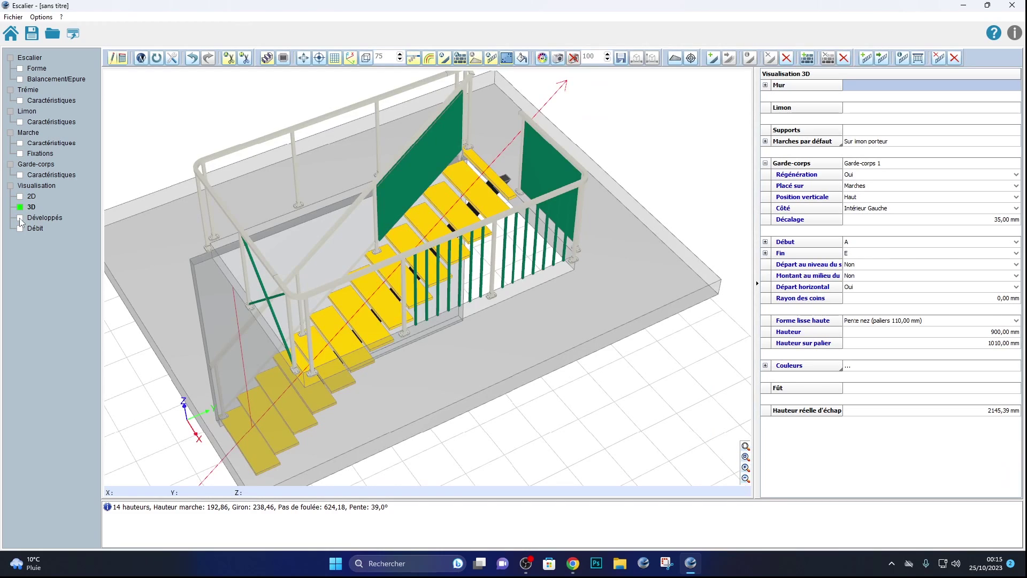
left_click(20, 219)
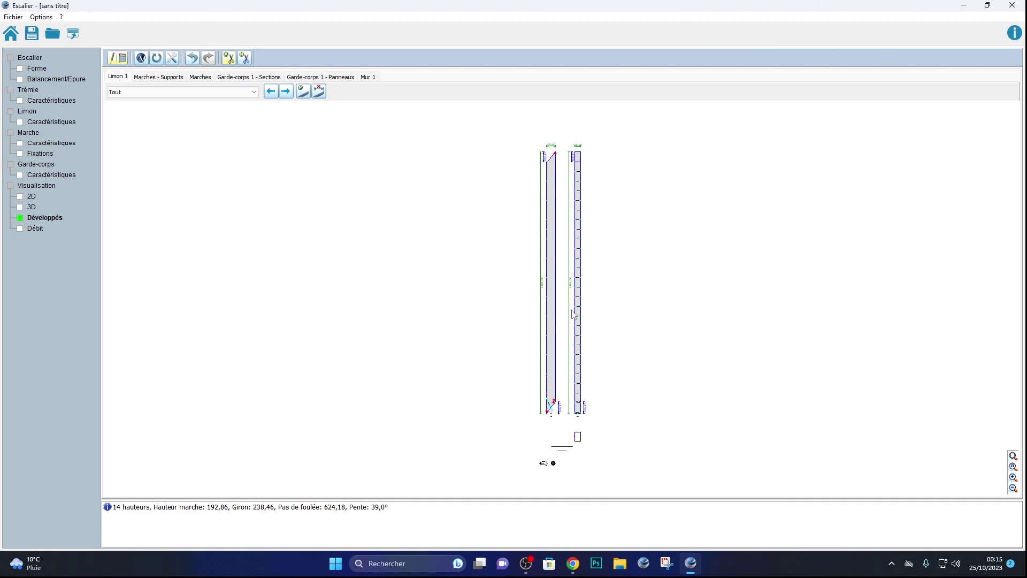
left_click(1014, 467)
left_click_drag(531, 376, 608, 439)
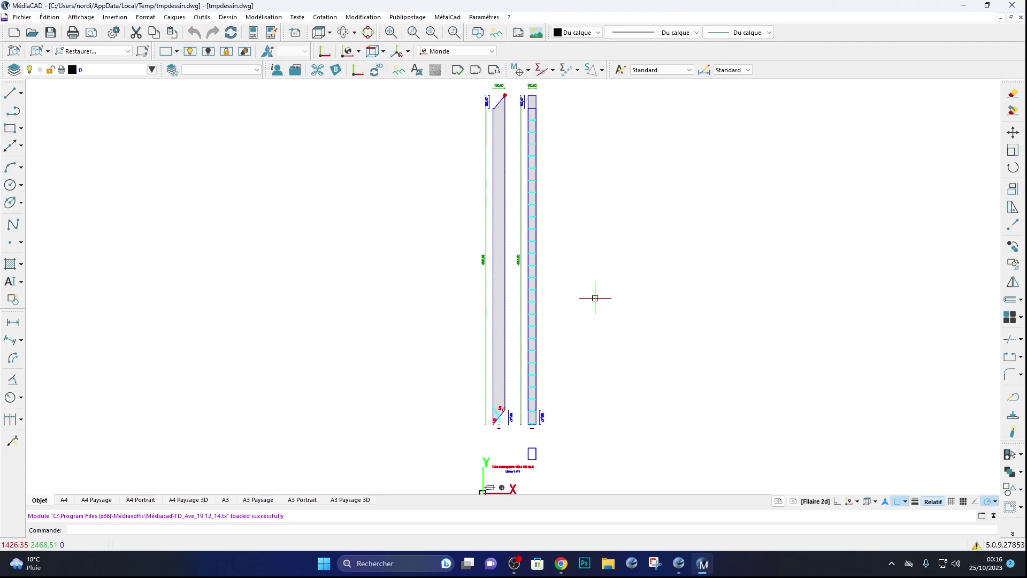
- Examine the stringer drawing in MédiaCAD on the A4 Paysage layout, and close it without saving
scroll(595, 297, "down", 4)
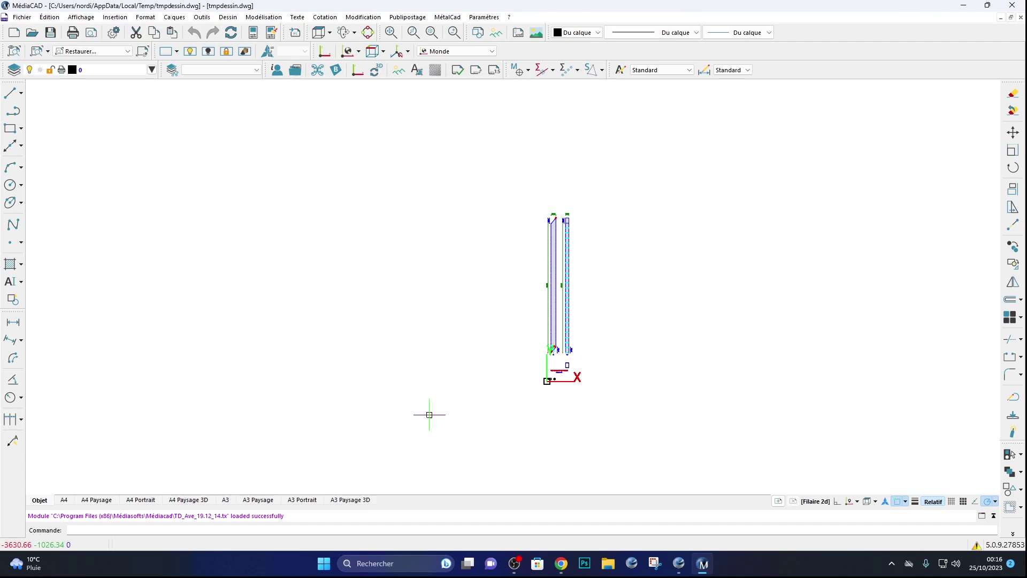
left_click(110, 502)
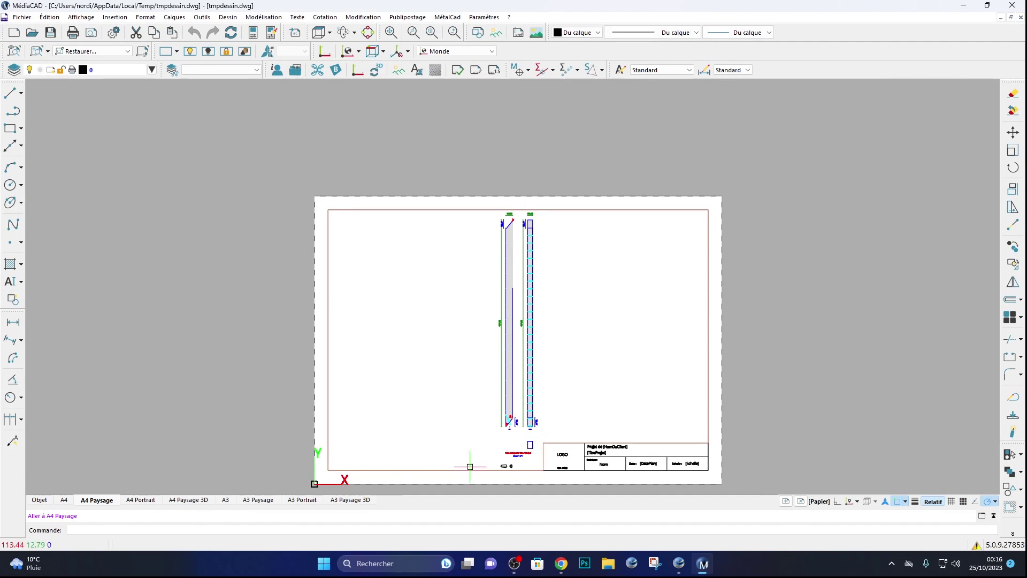
scroll(532, 470, "up", 2)
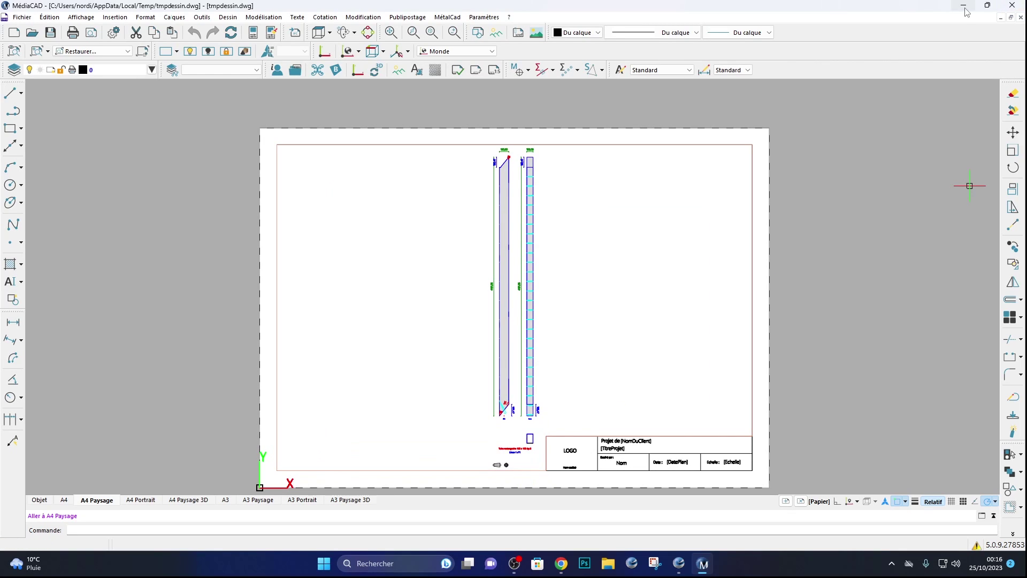
left_click(1011, 4)
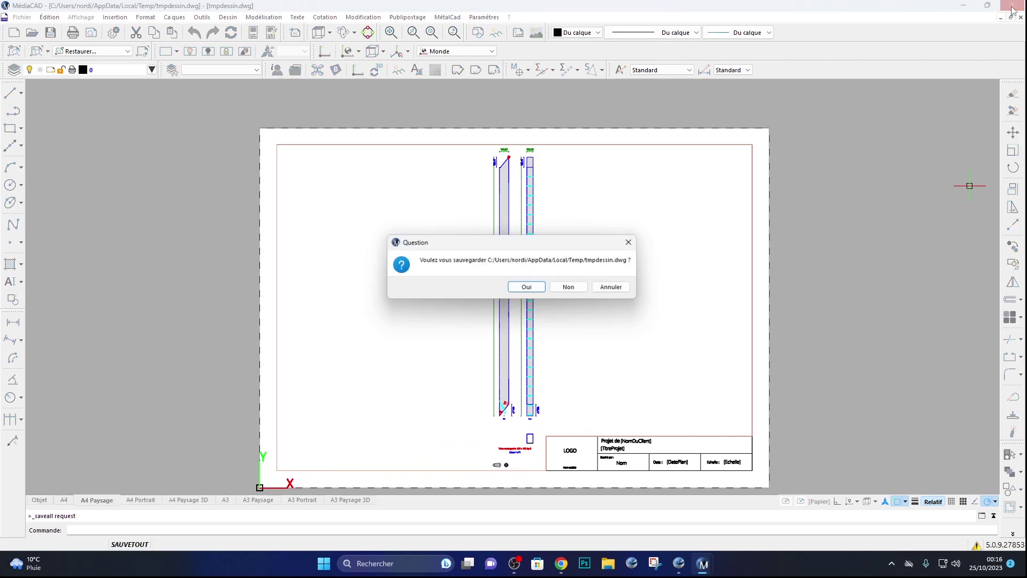
left_click(571, 287)
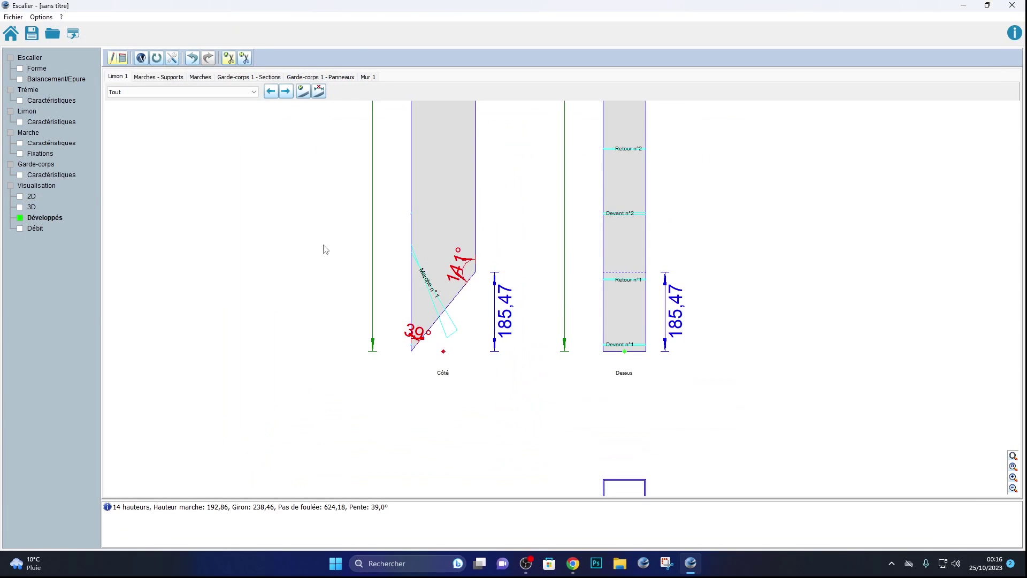
- Examine the unfolded drawings of the tread supports (Marches - Supports), then those of the treads (Marches)
left_click(149, 80)
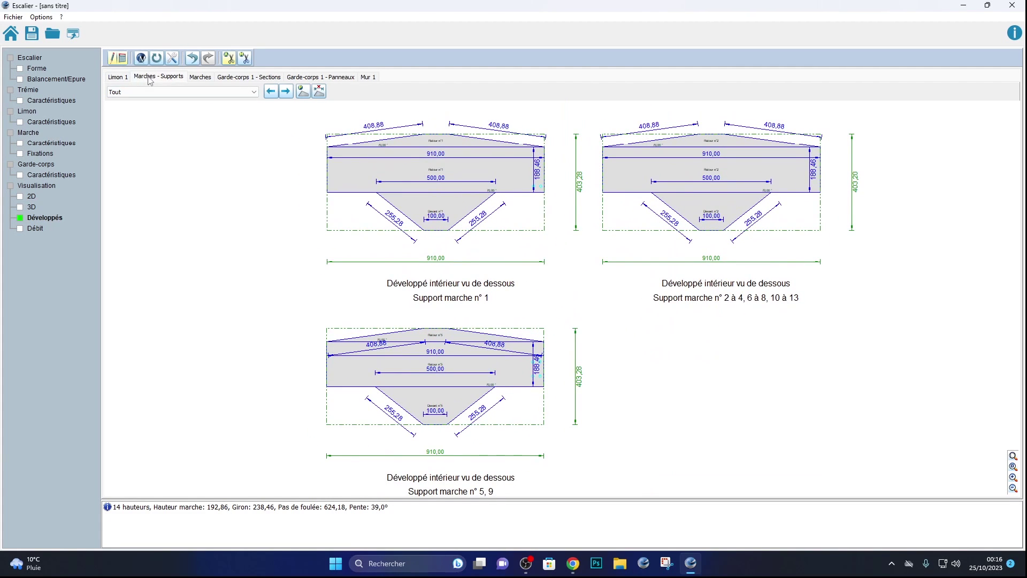
scroll(463, 195, "up", 3)
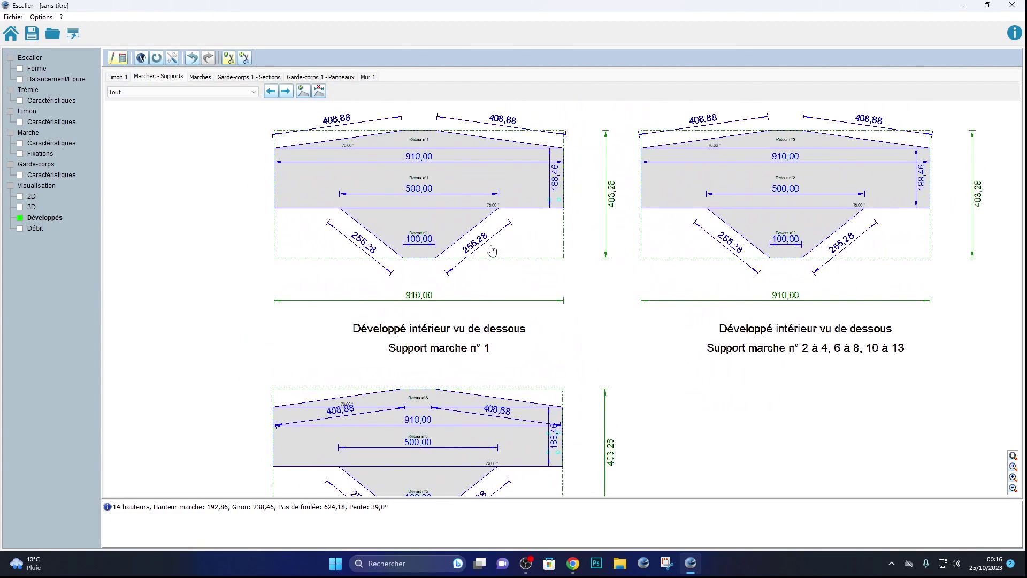
scroll(672, 355, "down", 3)
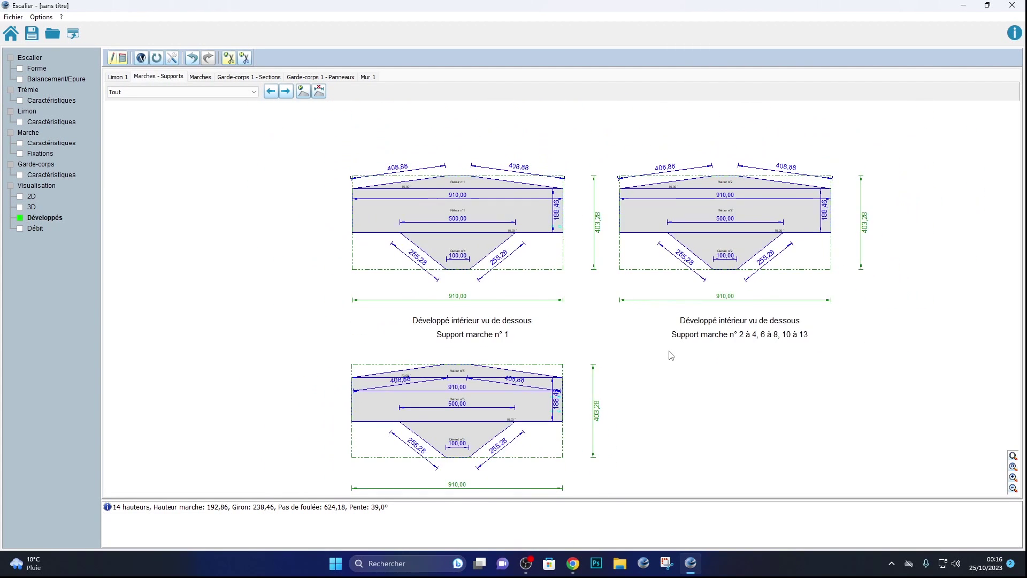
middle_click_drag(669, 401, 648, 329)
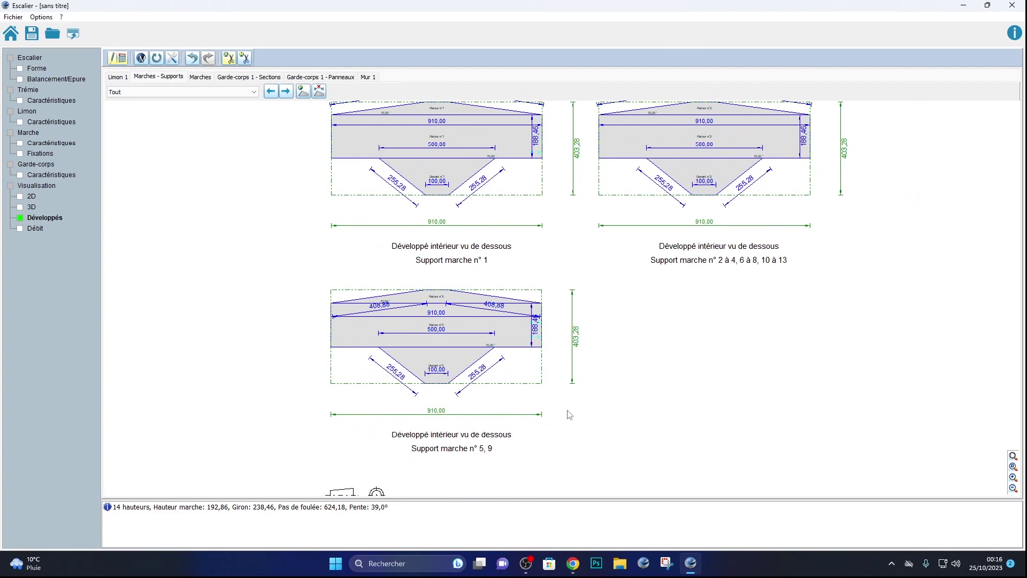
scroll(614, 305, "up", 1)
middle_click_drag(610, 247, 622, 326)
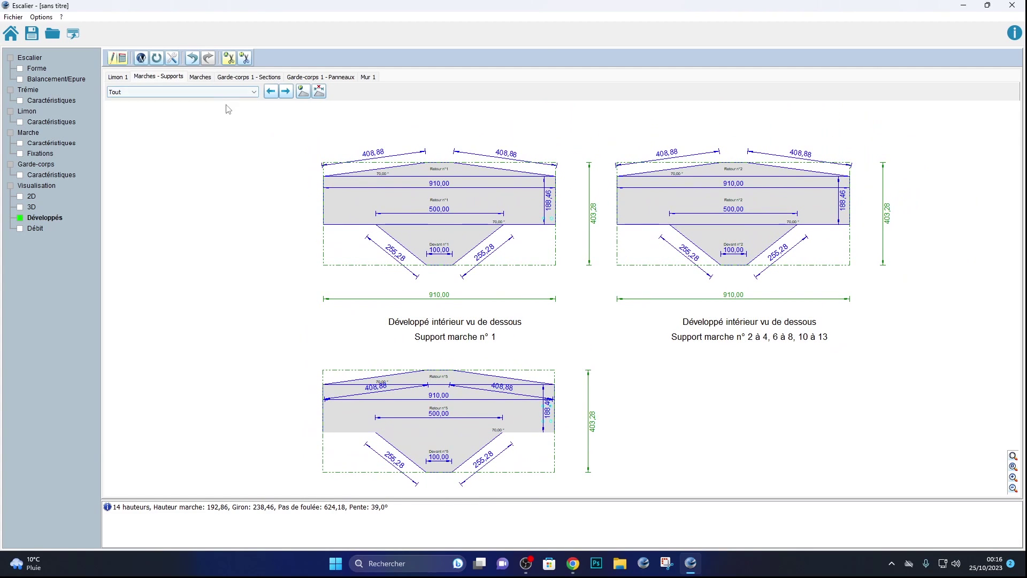
left_click(203, 80)
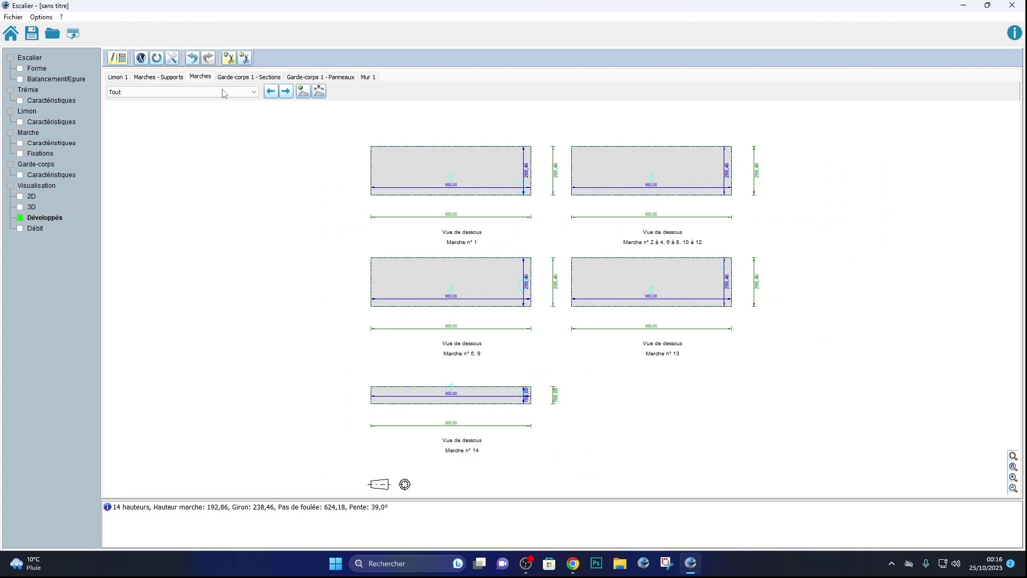
- Examine the unfolded drawings of the Garde-corps 1 sections close up, then those of its panels and of Mur 1
left_click(249, 78)
scroll(598, 322, "up", 3)
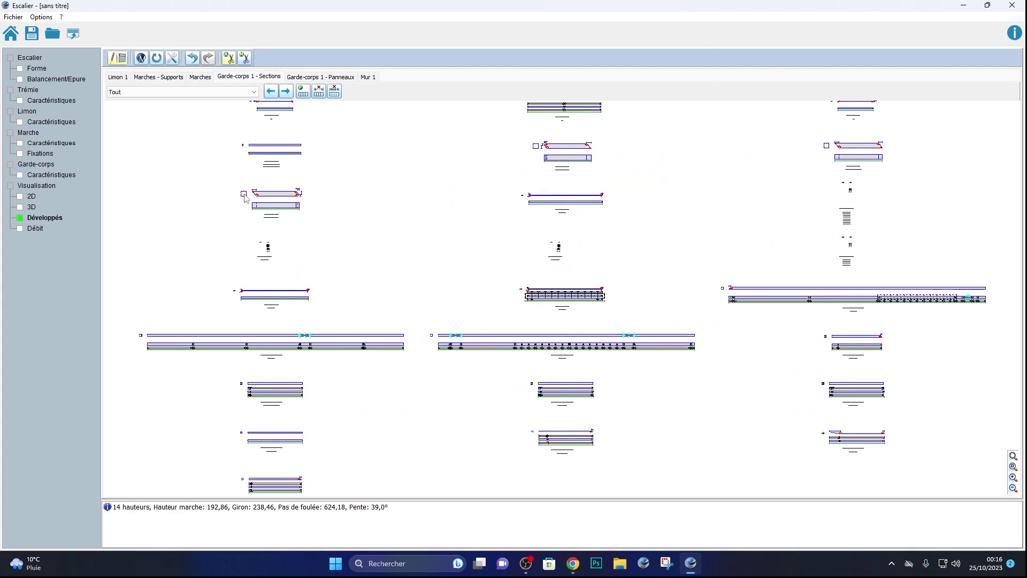
left_click(1013, 477)
left_click_drag(423, 251, 756, 459)
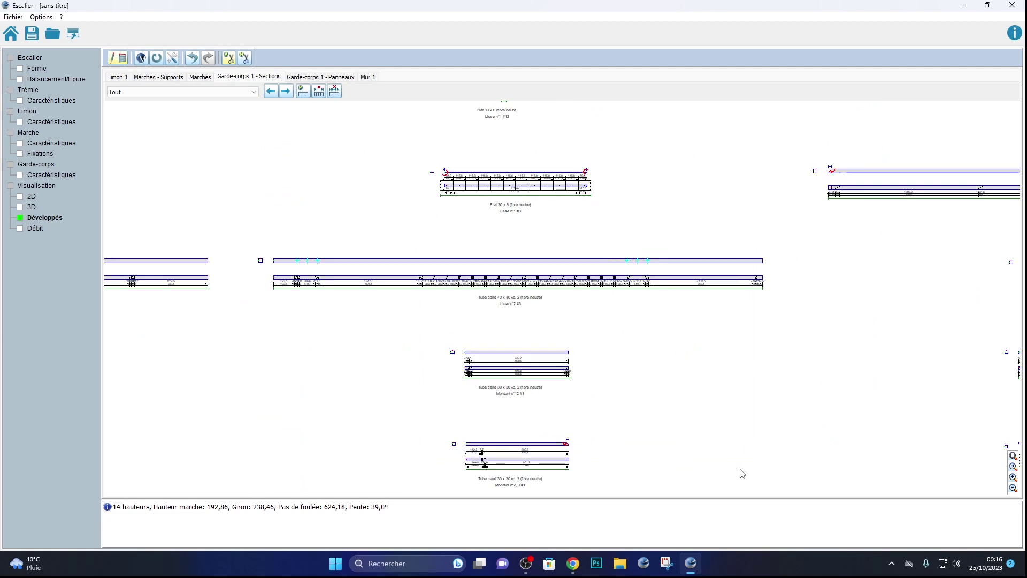
scroll(481, 313, "up", 1)
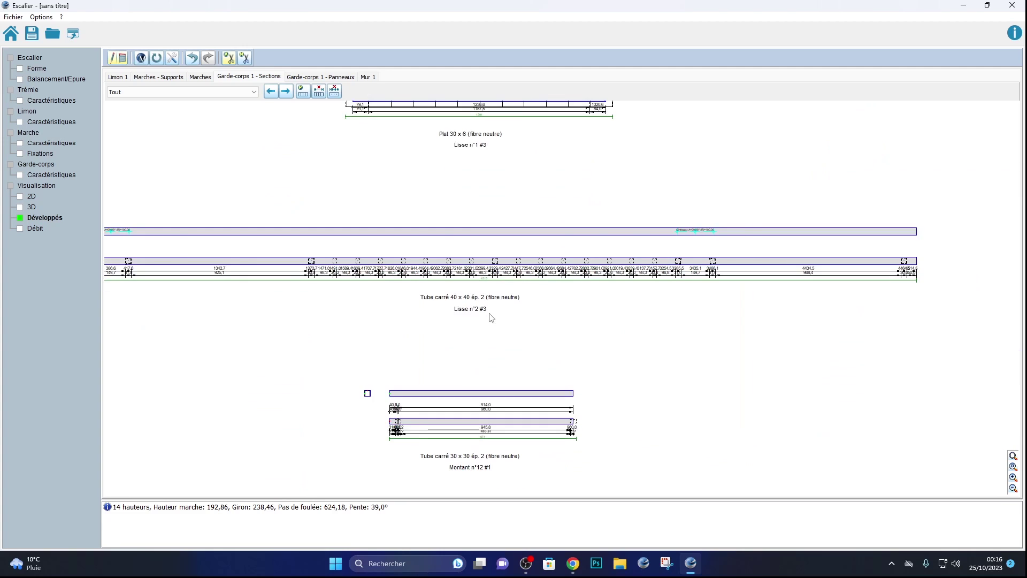
scroll(489, 316, "up", 1)
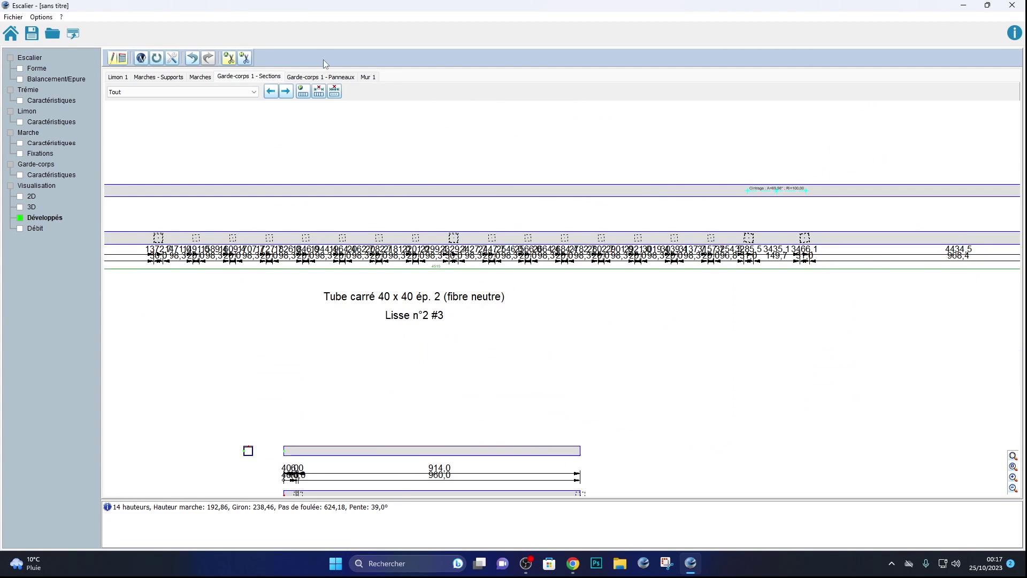
left_click(305, 77)
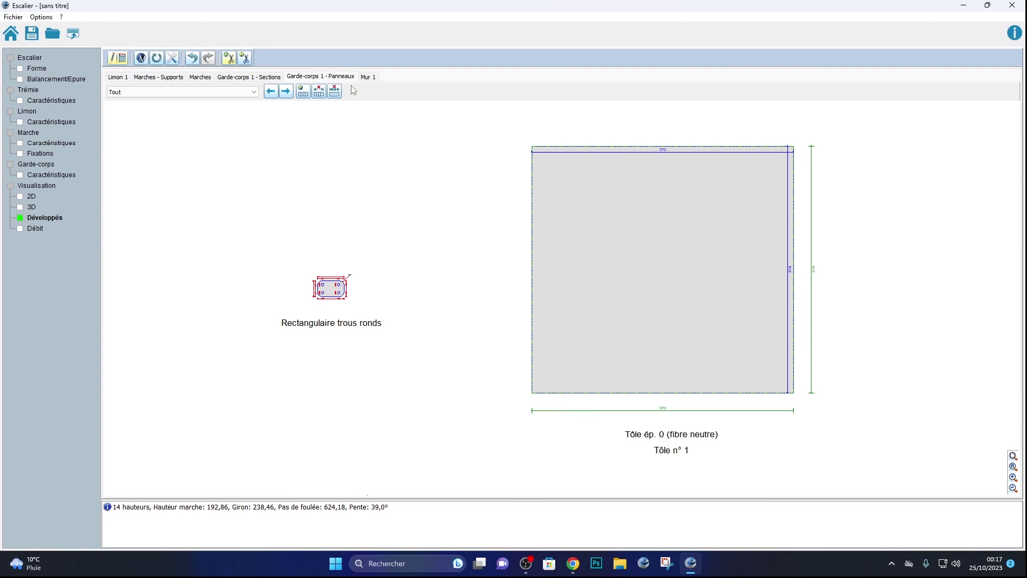
left_click(366, 78)
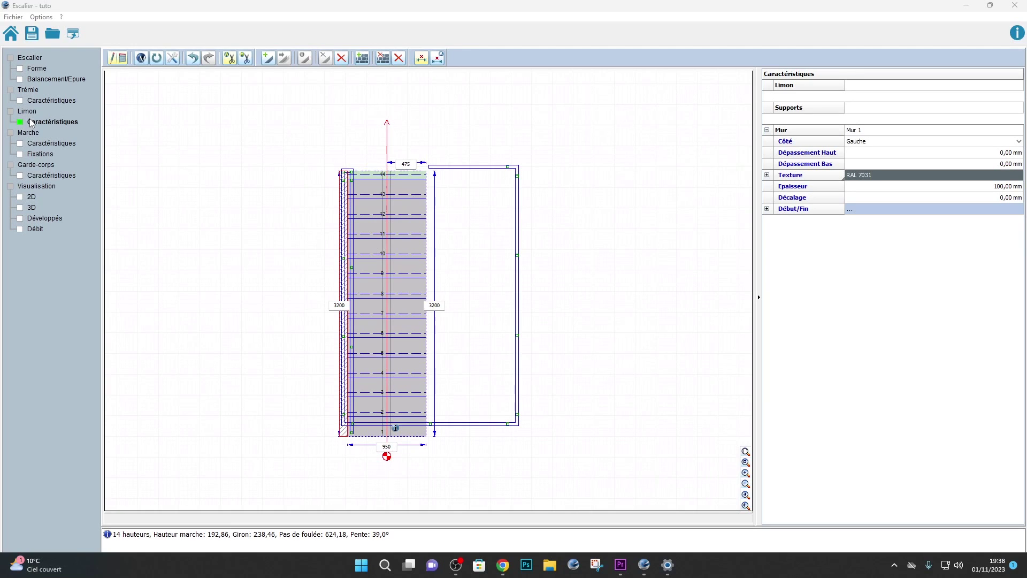
- Add a fixing plate under Fixations du limon in the parameters of stringer Limon 1 and open the plate's details
left_click(390, 246)
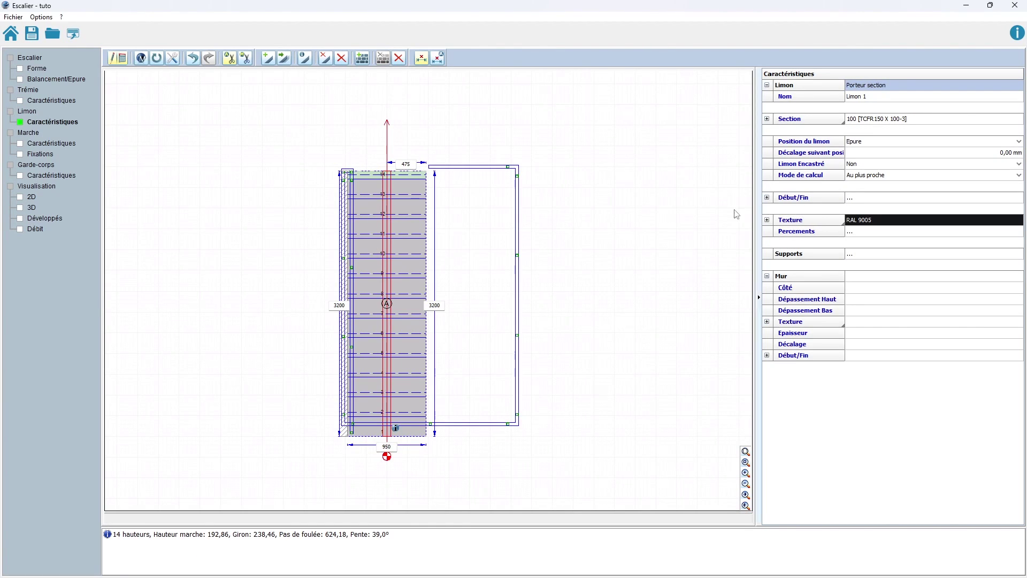
double_click(603, 256)
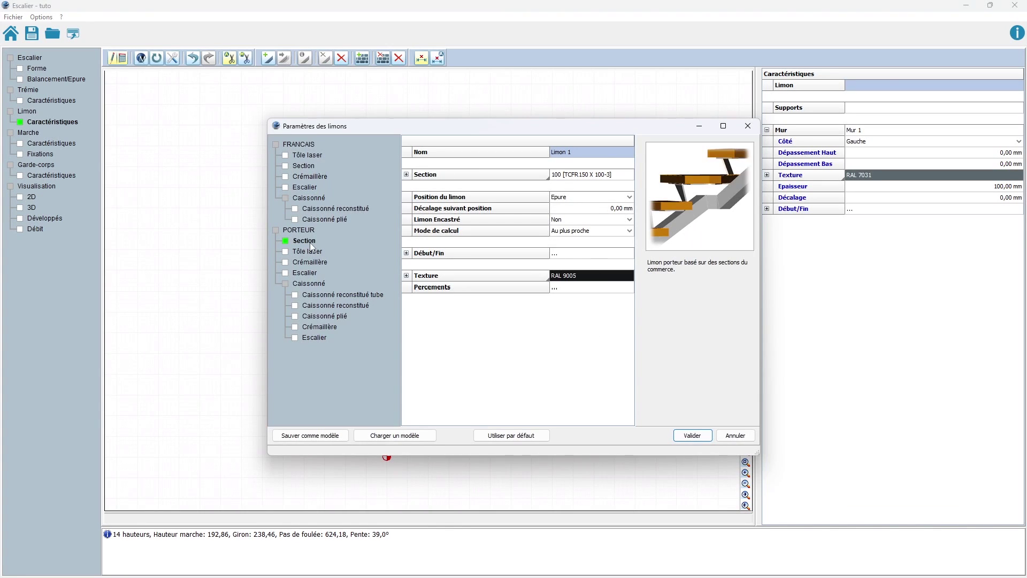
left_click(407, 254)
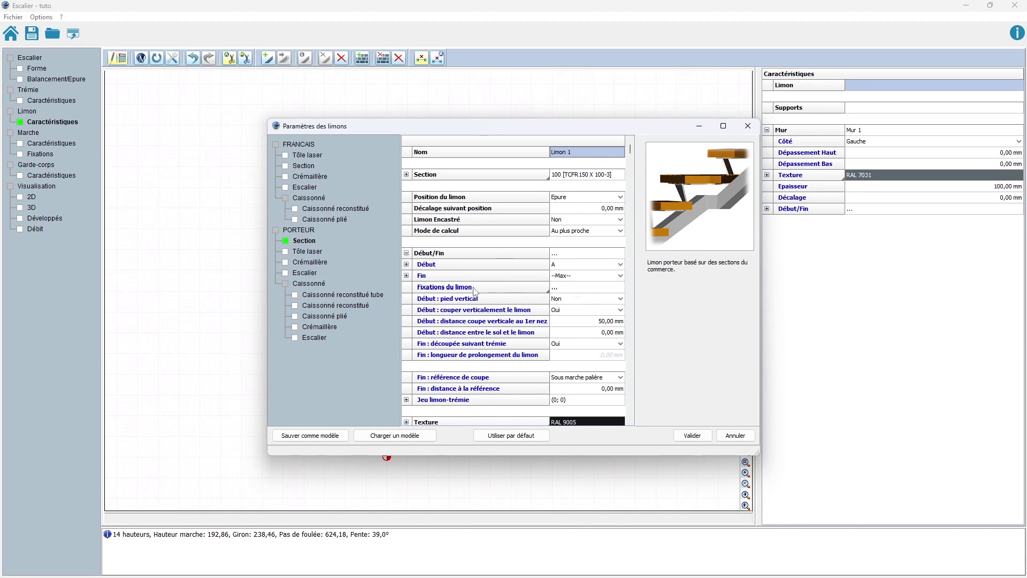
double_click(556, 289)
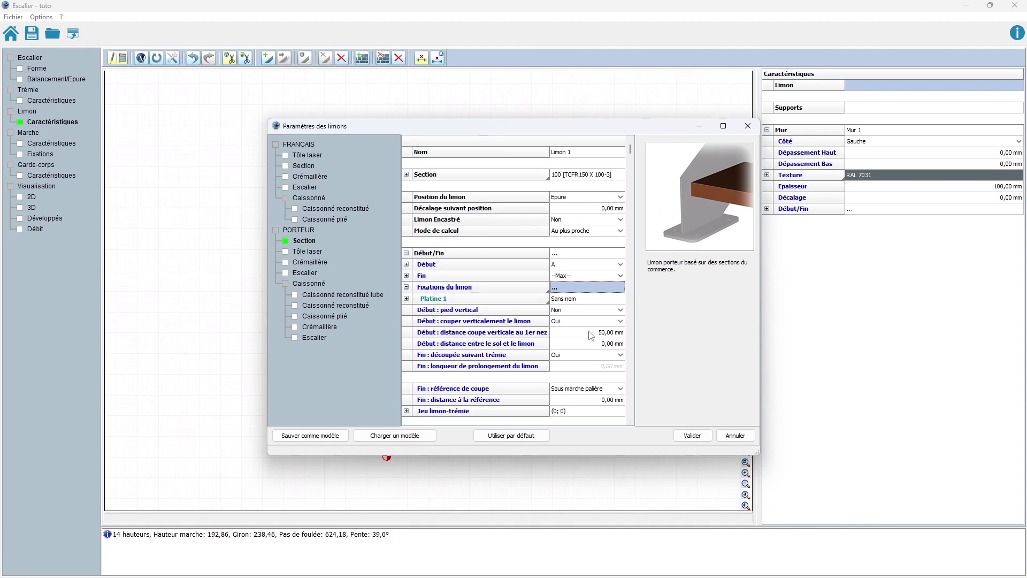
double_click(570, 299)
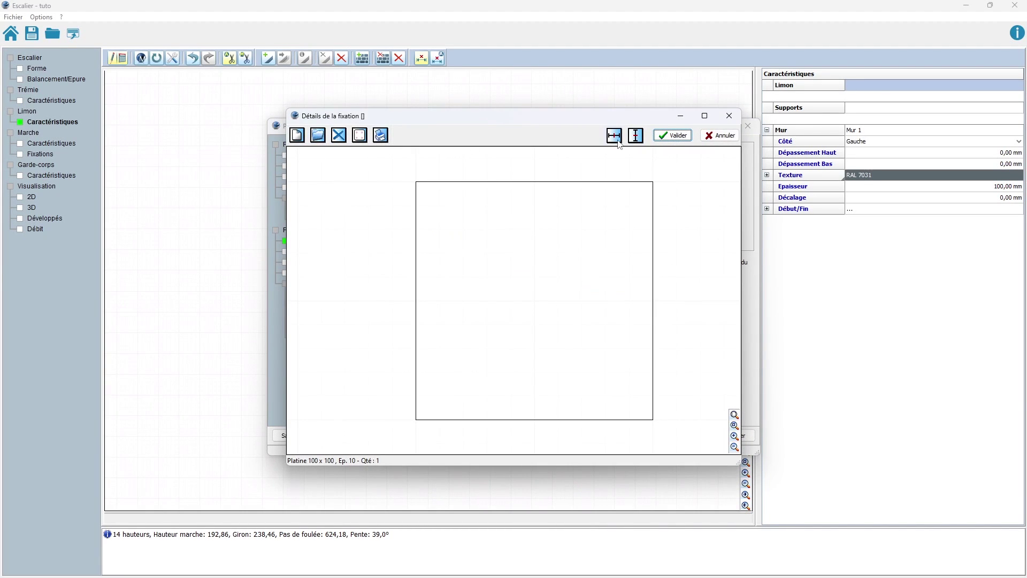
- Edit the stringer's fixing plate and set its height and width to 300 mm each
left_click(360, 135)
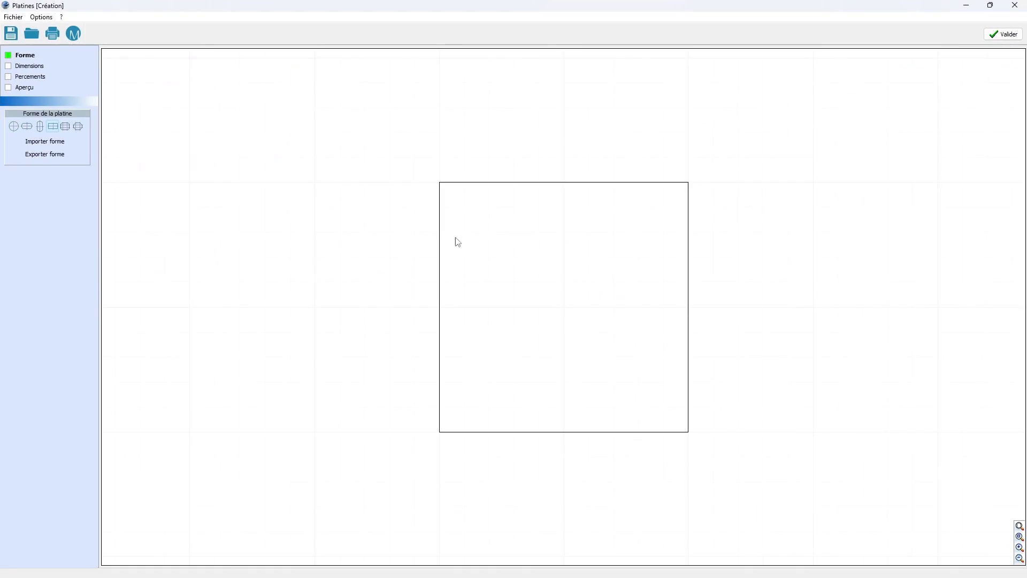
left_click(13, 69)
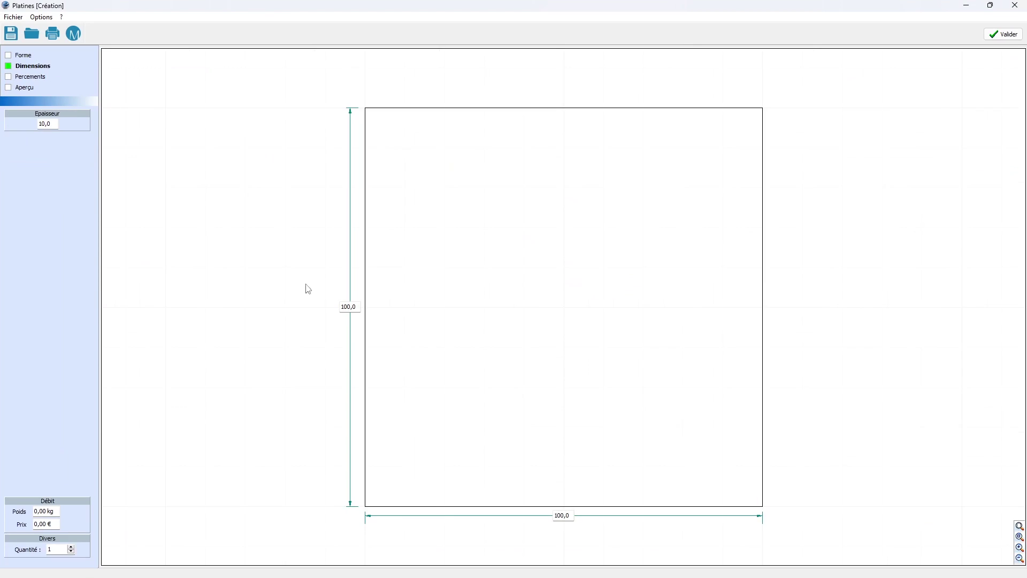
left_click(355, 308)
type("300")
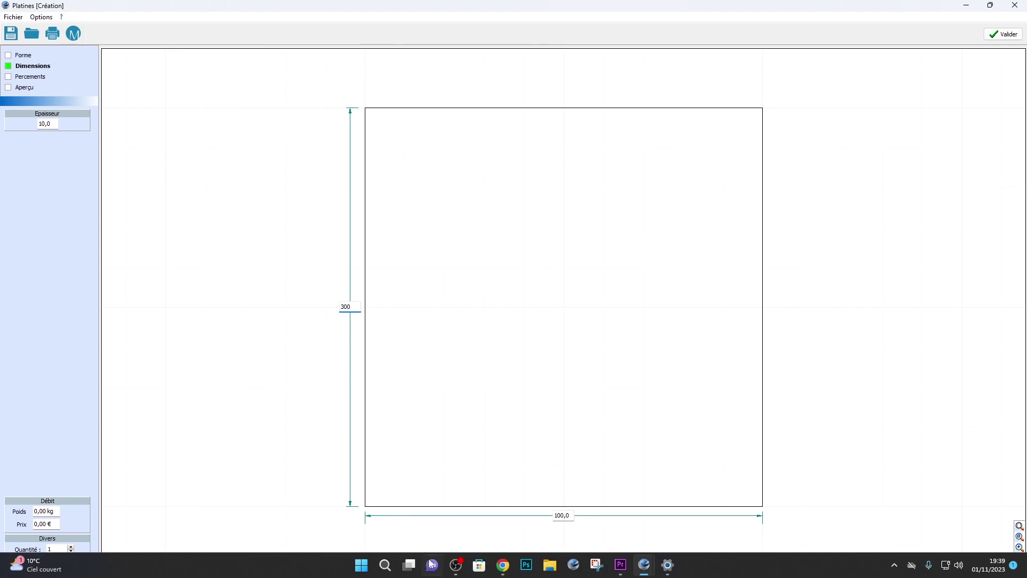
key("Return")
left_click(570, 513)
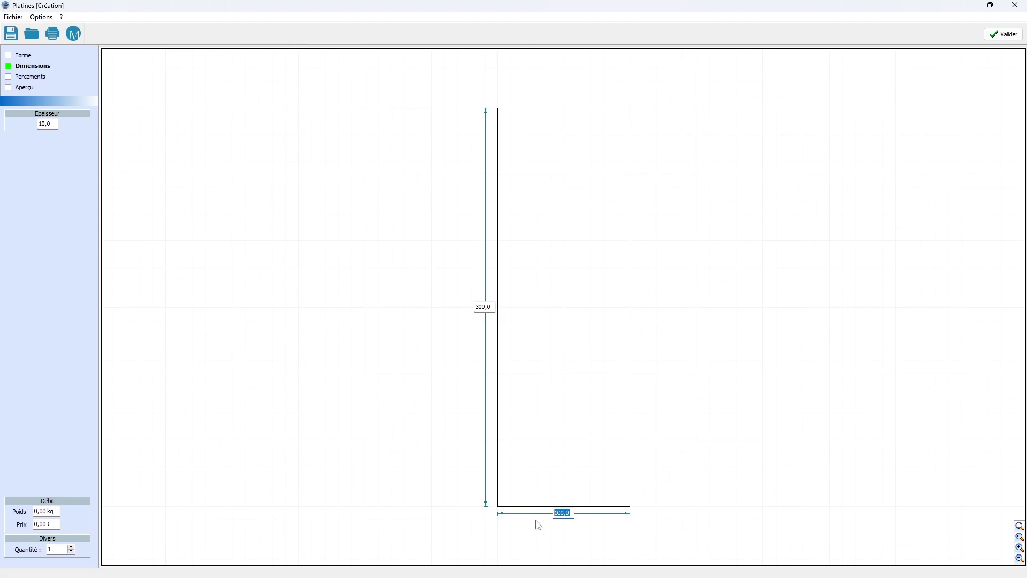
type("300")
key("Return")
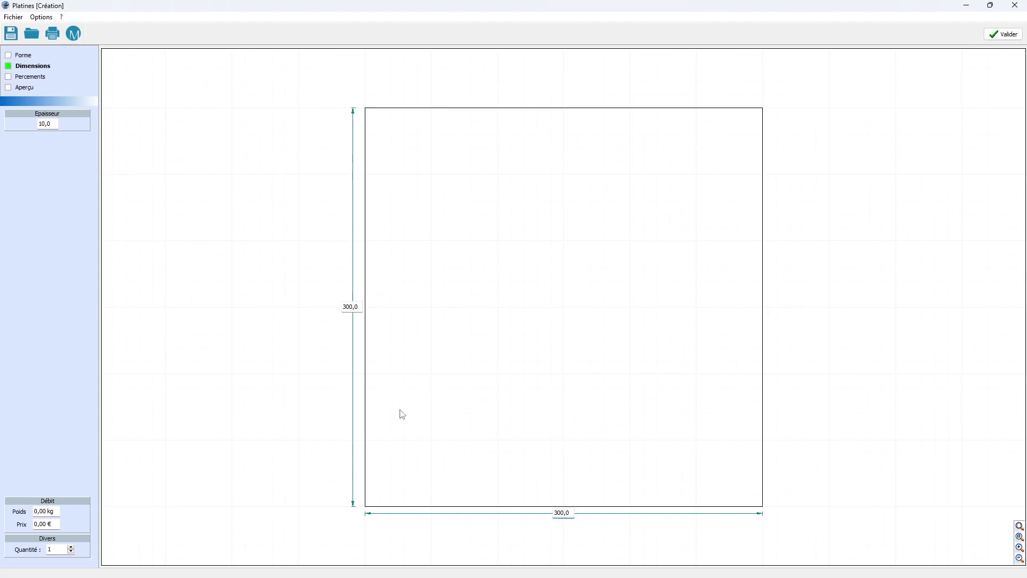
- Add a 14 mm diameter round hole near the plate's upper-left corner, about 45 mm from the left edge and 38 mm from the upper edge
left_click(28, 78)
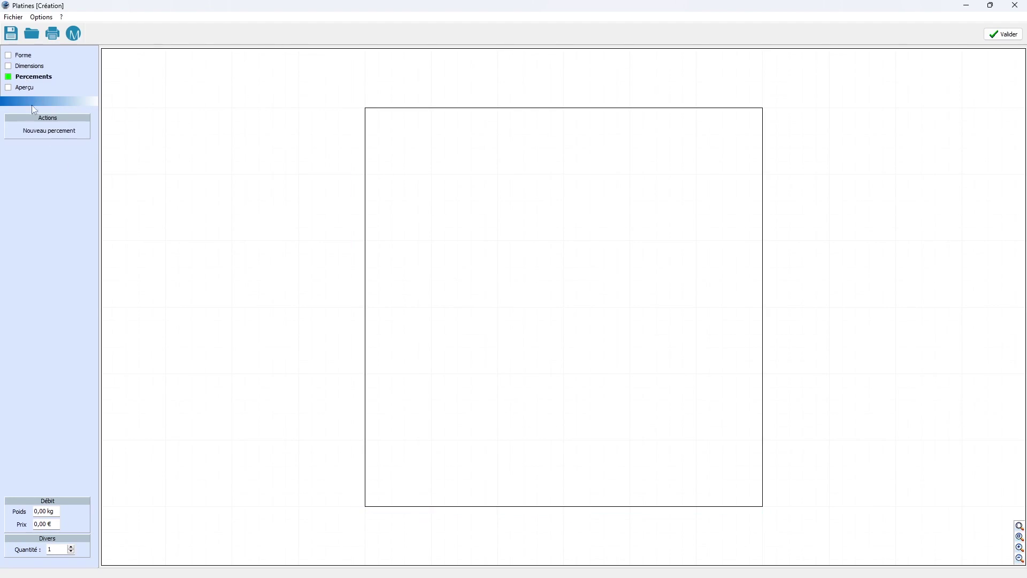
left_click(51, 135)
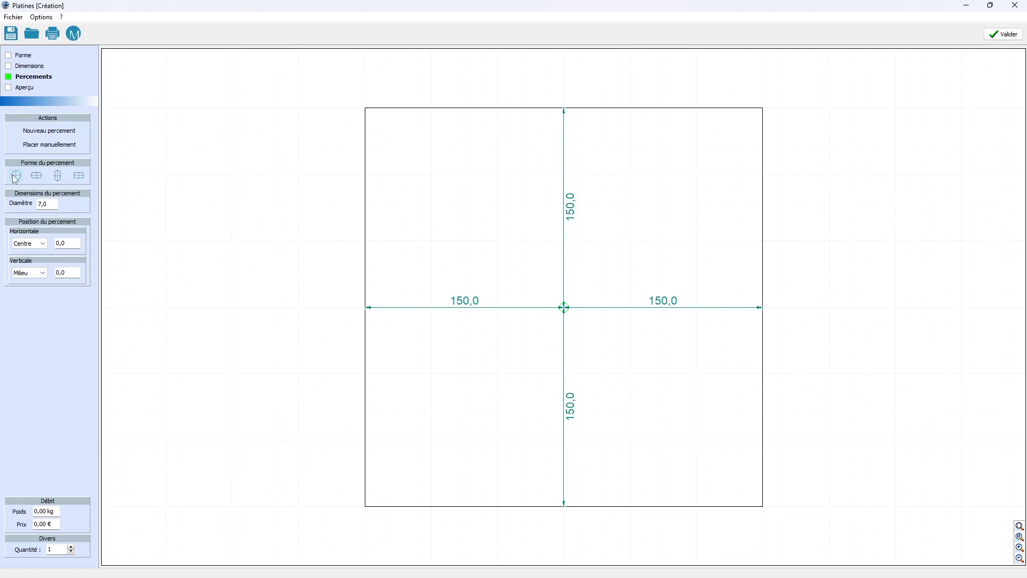
left_click_drag(48, 204, 32, 206)
type("14")
left_click(58, 146)
left_click(425, 159)
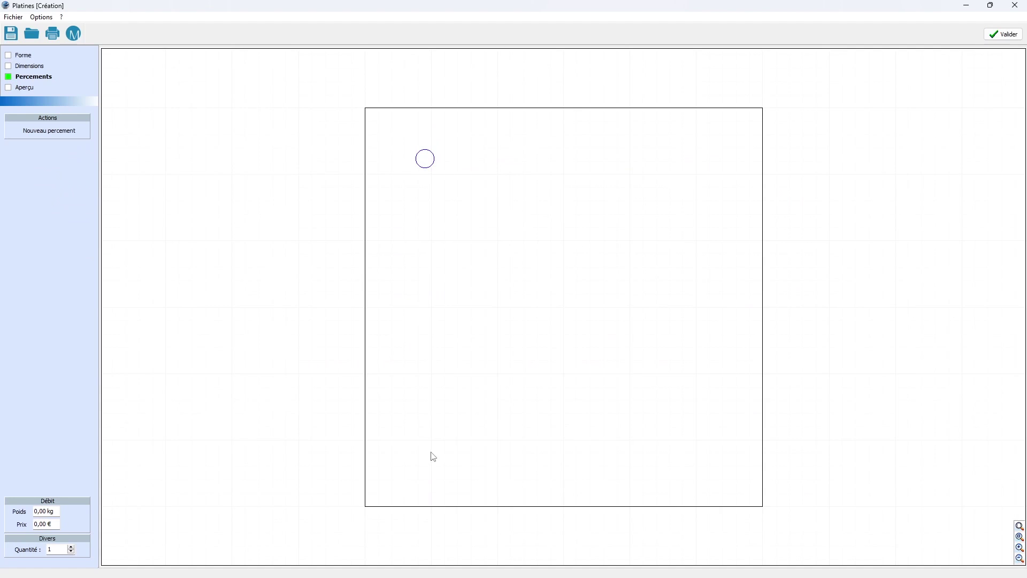
- Add a horizontal oblong hole 50 mm wide near the plate's upper-right corner, level with the round hole
left_click(27, 66)
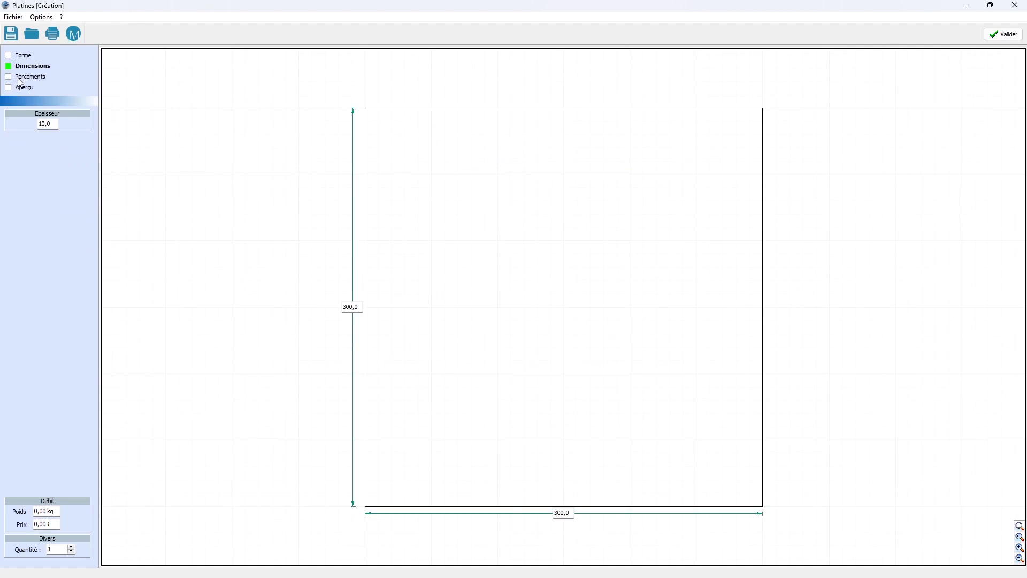
left_click(20, 79)
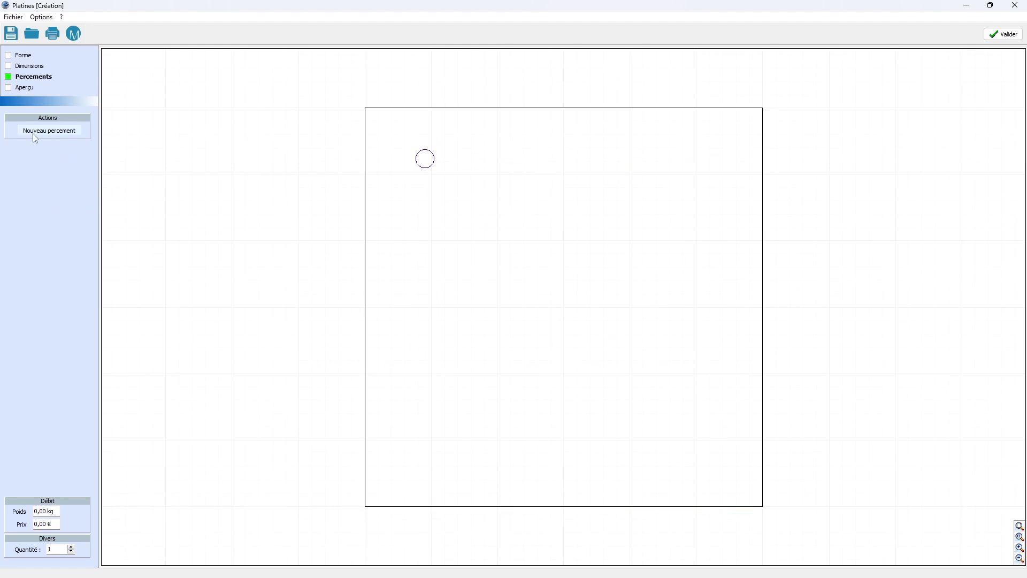
left_click(34, 133)
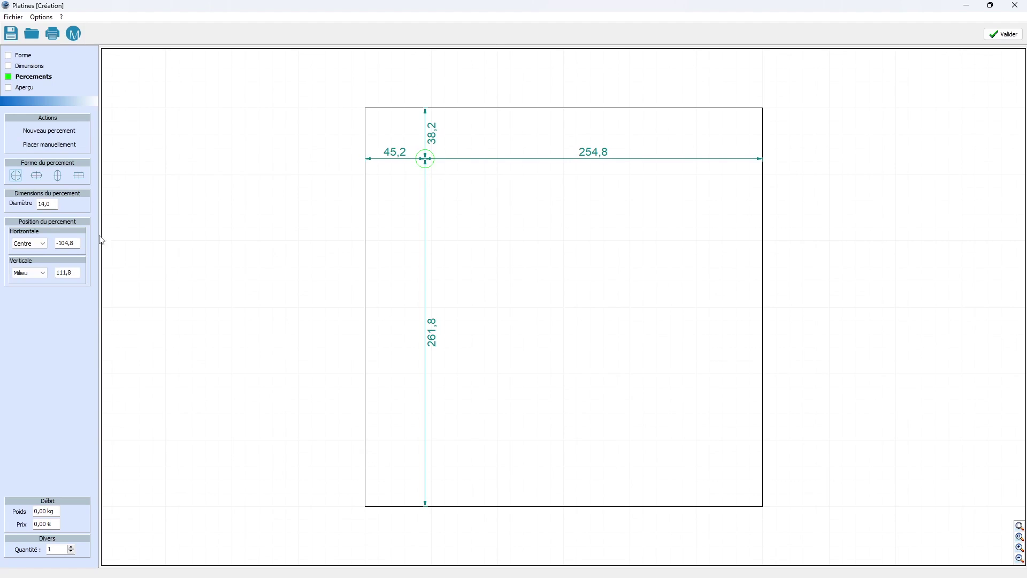
left_click(37, 176)
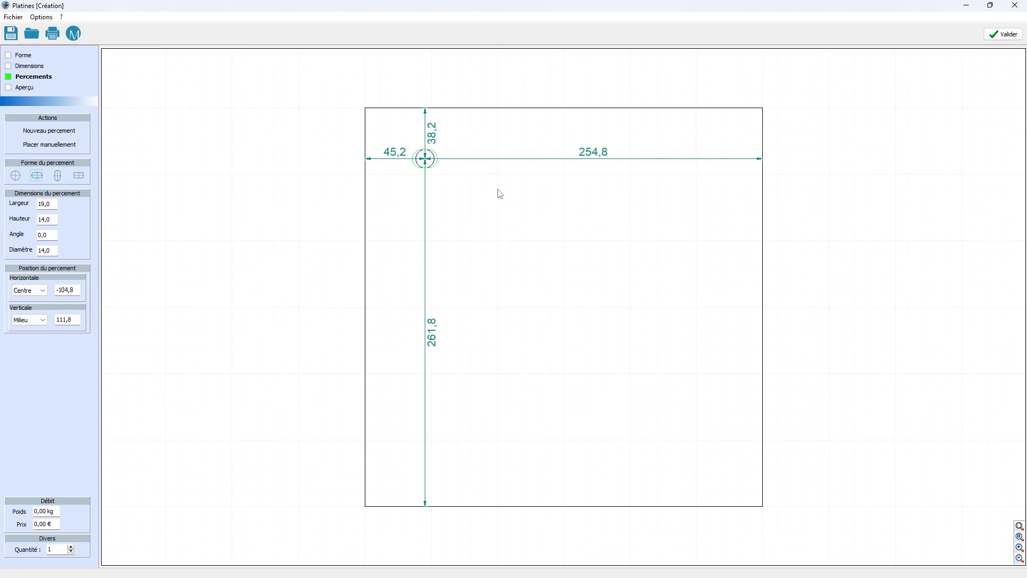
double_click(54, 203)
type("50")
key("Return")
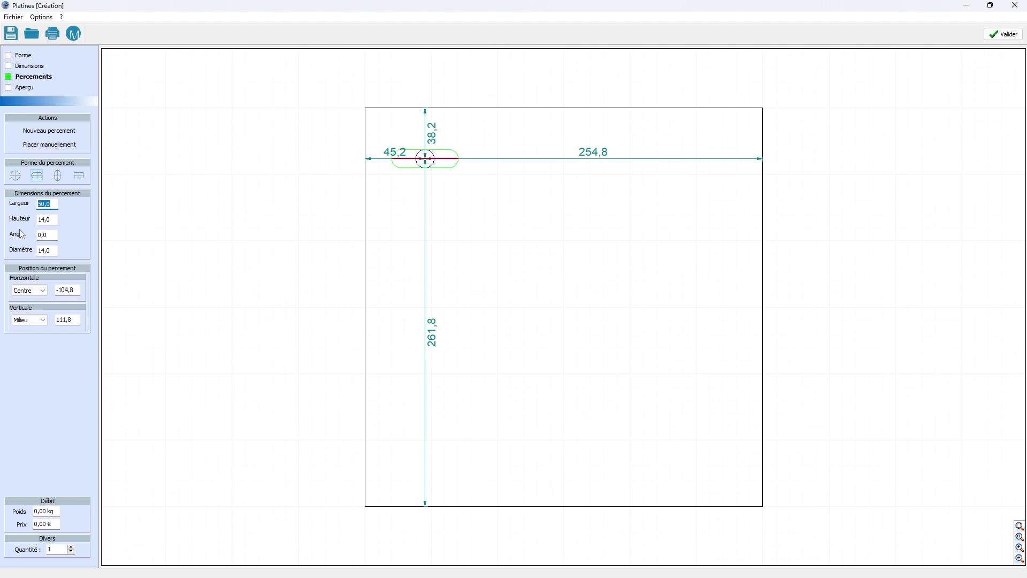
left_click(527, 205)
left_click(55, 149)
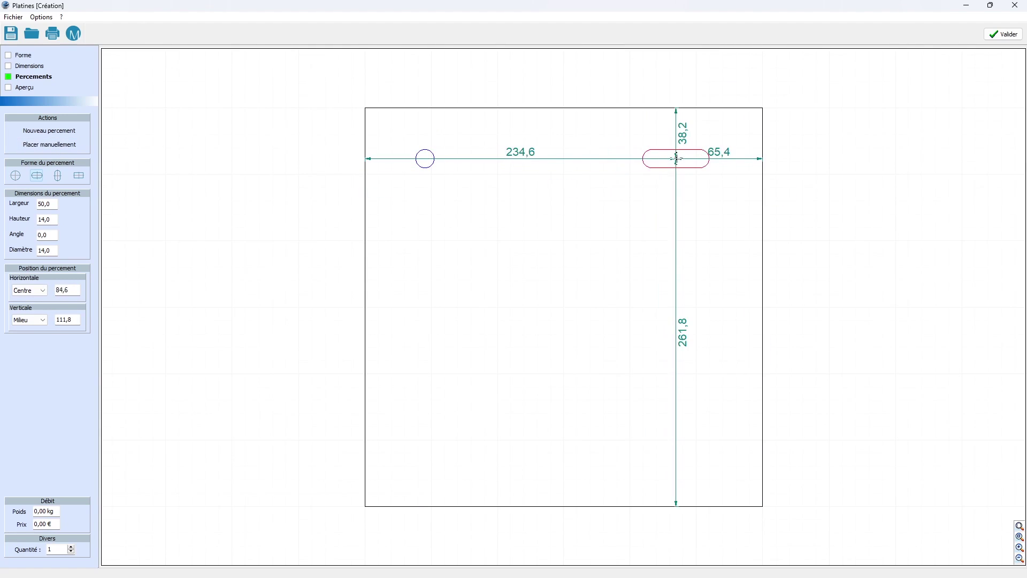
left_click(682, 158)
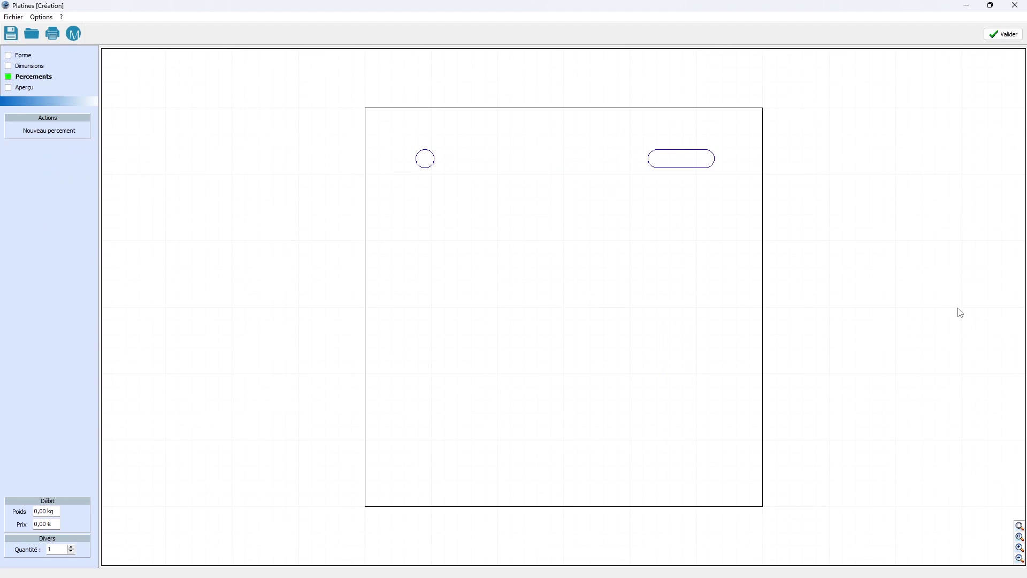
- Validate the drilled plate, the fixing details and the stringer parameters to return to the stair plan
left_click(1004, 34)
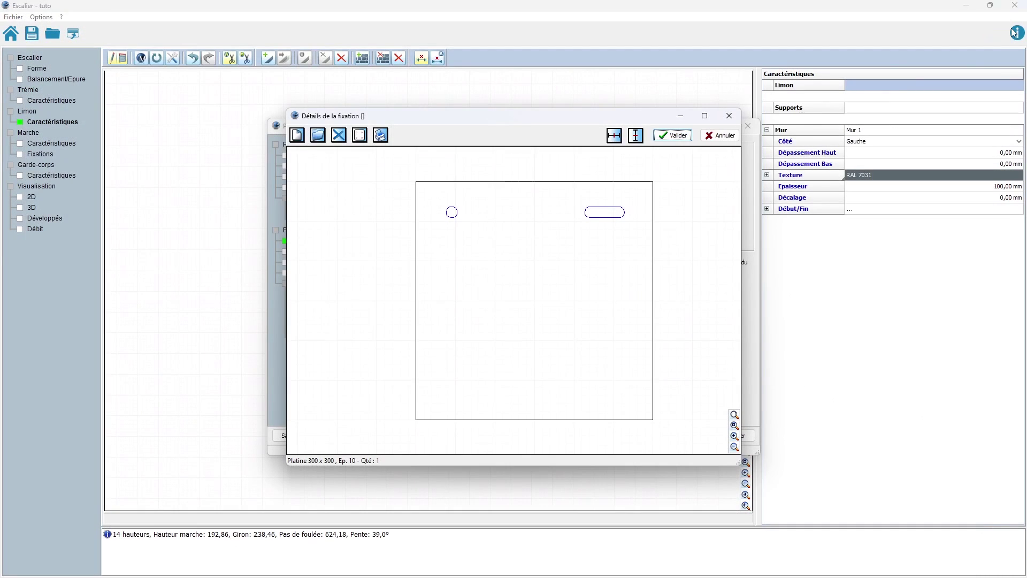
left_click(673, 136)
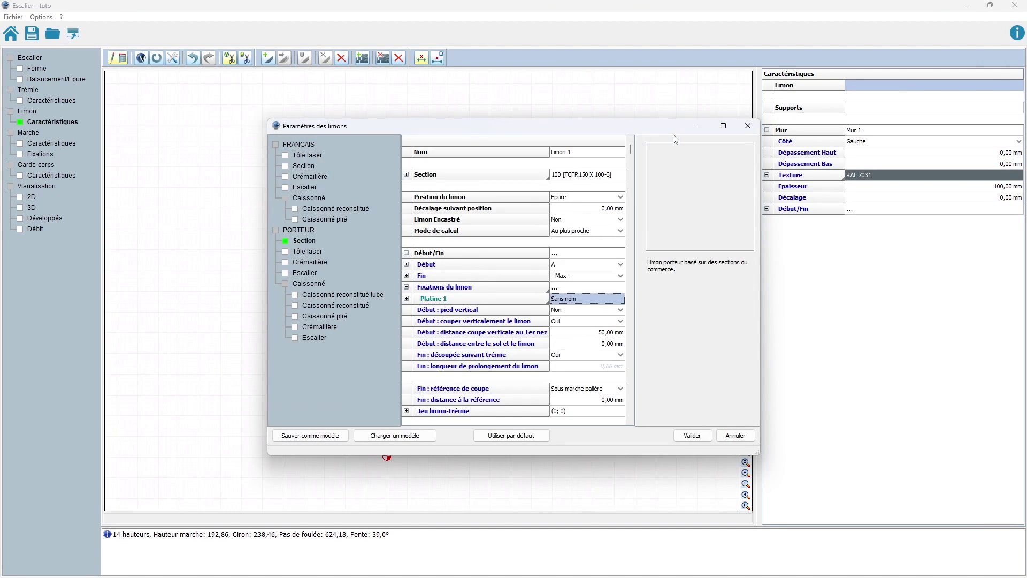
left_click(693, 436)
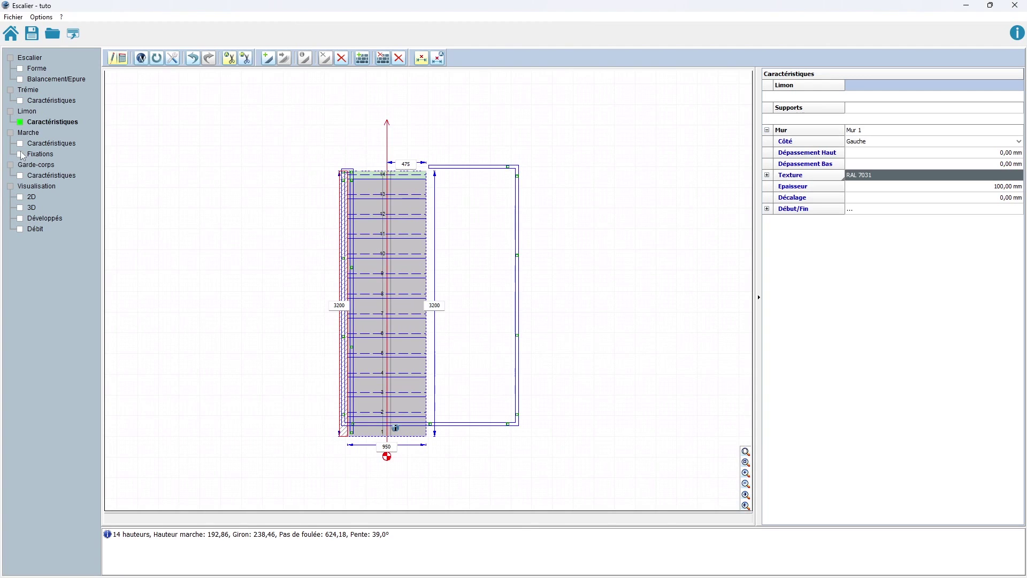
- View the stair in 3D, return to the stringer plan and add a second plate to the central stringer's fixings
left_click(19, 208)
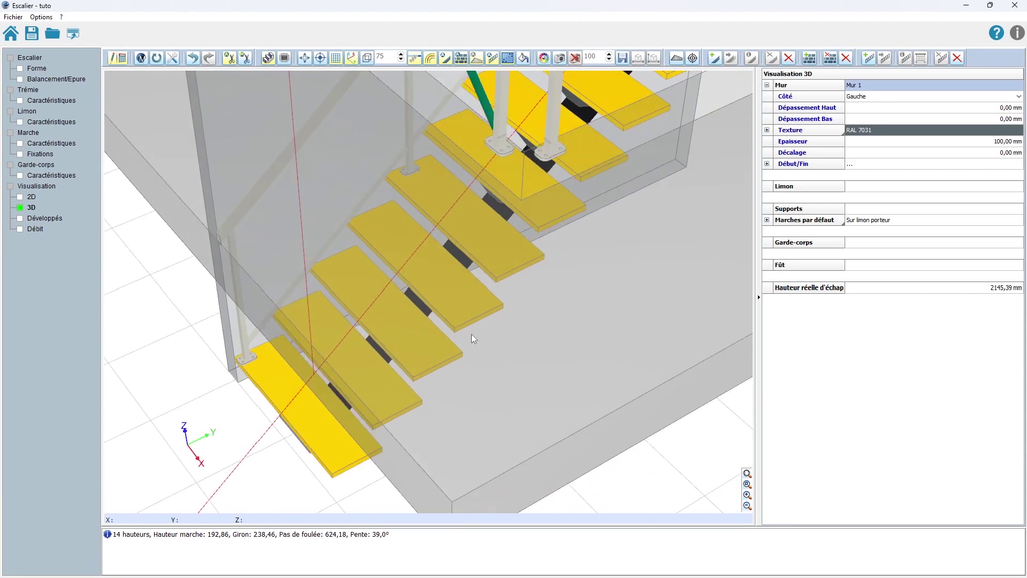
left_click(25, 122)
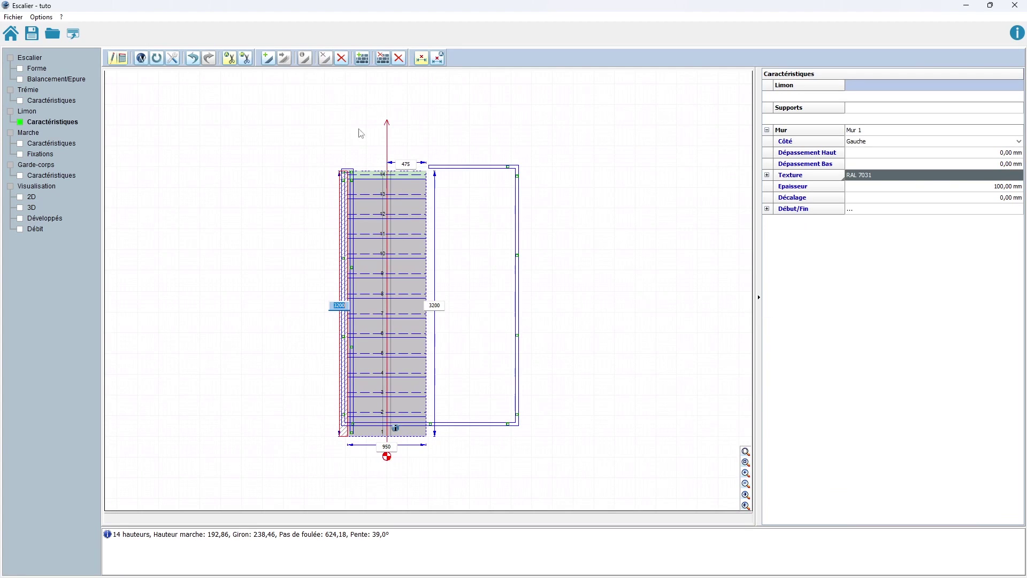
left_click(390, 282)
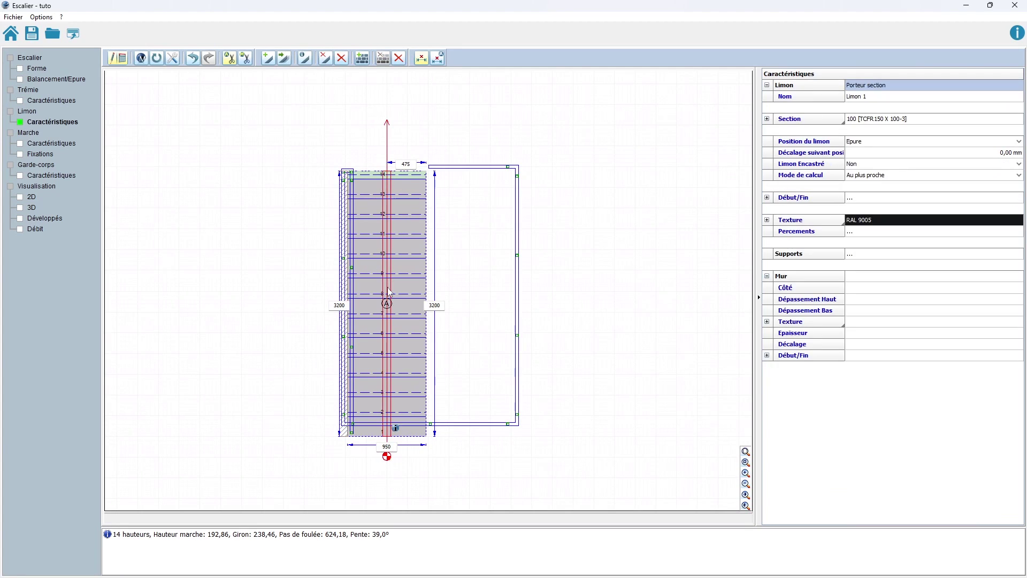
left_click(767, 198)
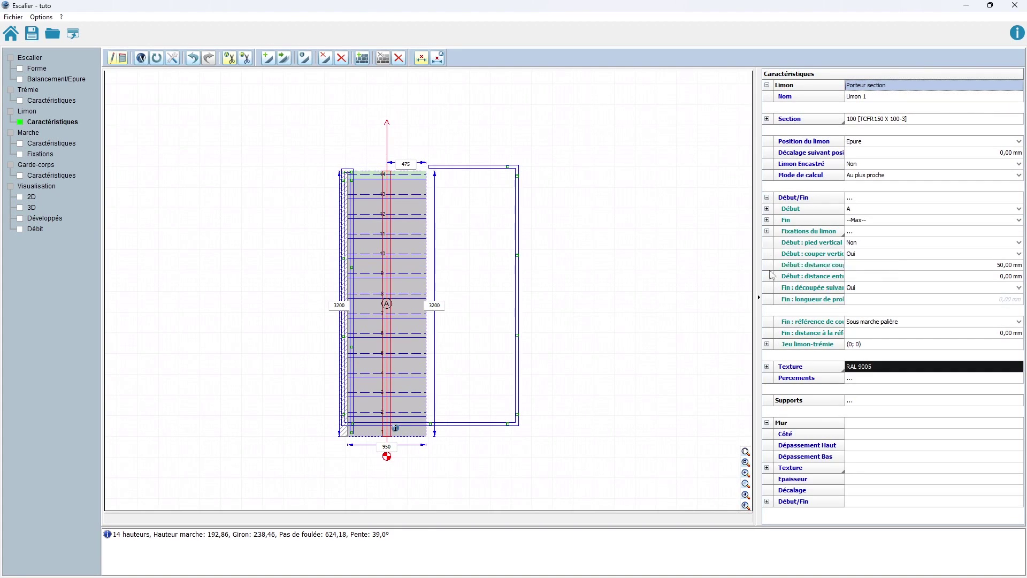
left_click(767, 232)
left_click(767, 243)
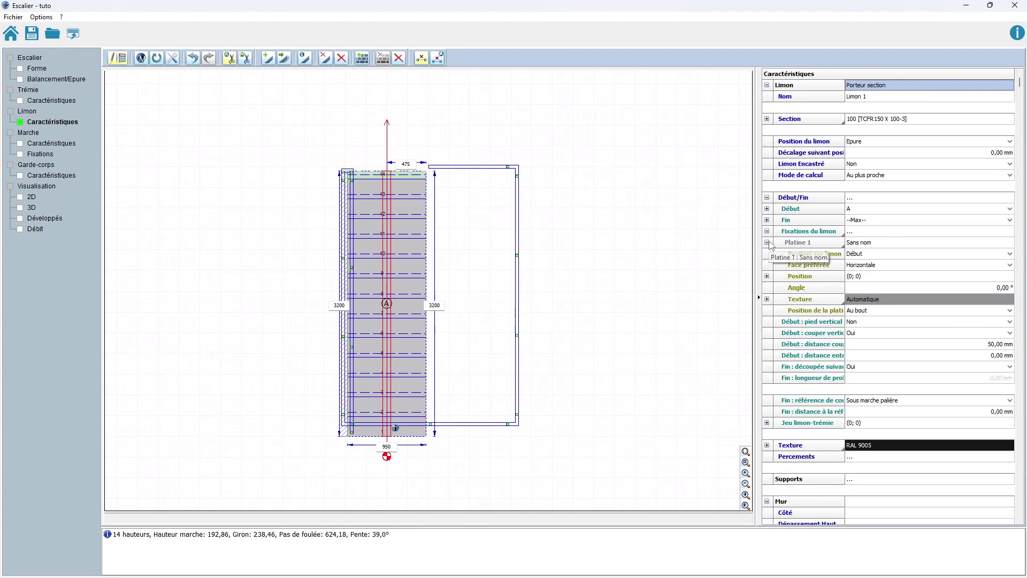
left_click(767, 242)
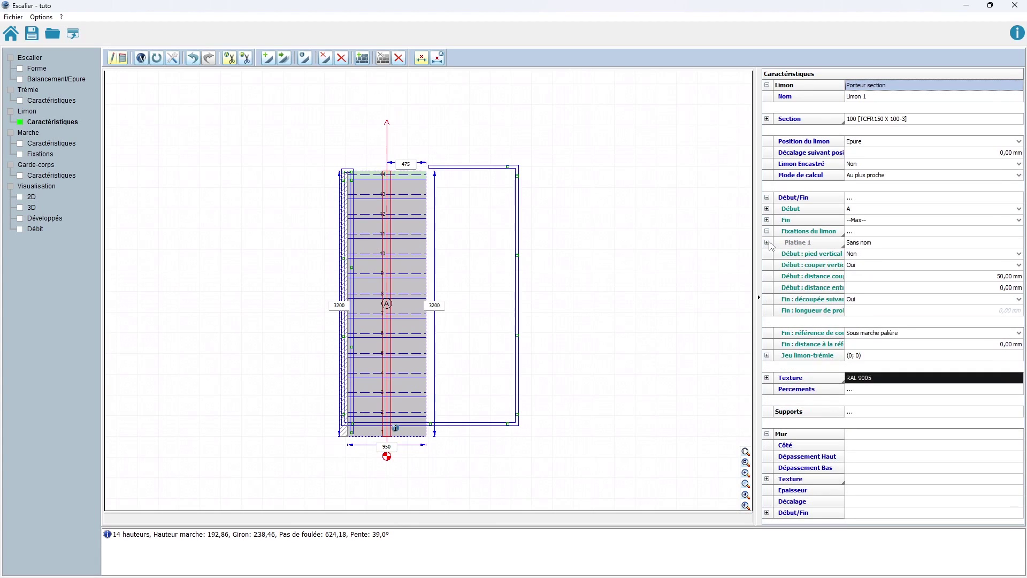
right_click(852, 234)
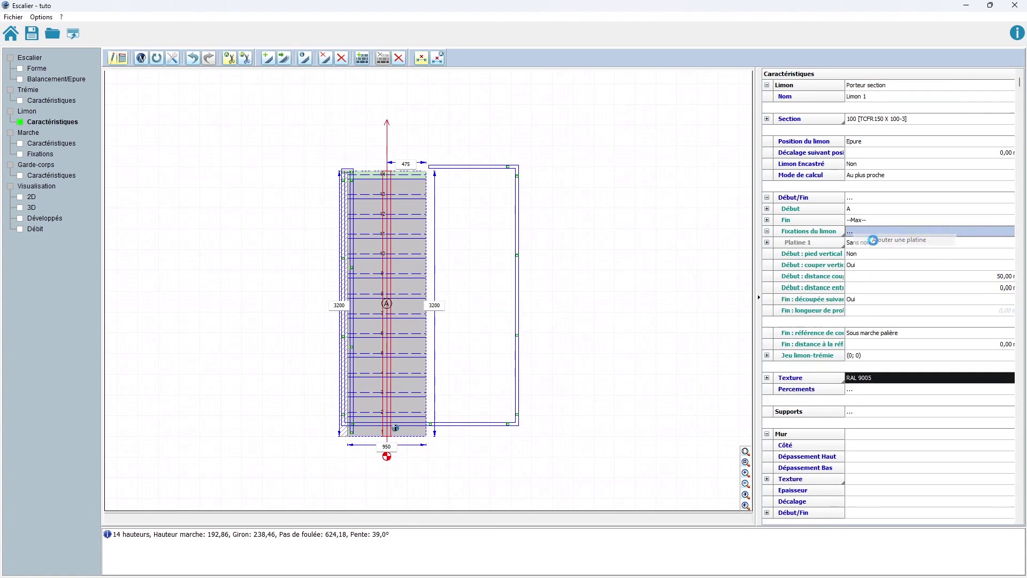
left_click(873, 240)
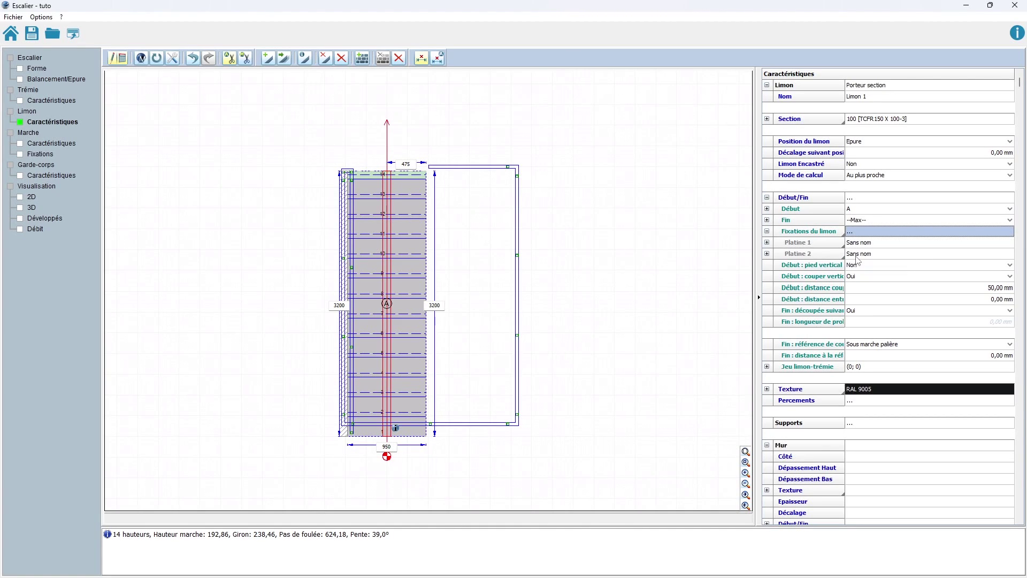
- Load the saved model "platine 300x300x10" into the stringer's Platine 2 and validate the fixing details
double_click(857, 256)
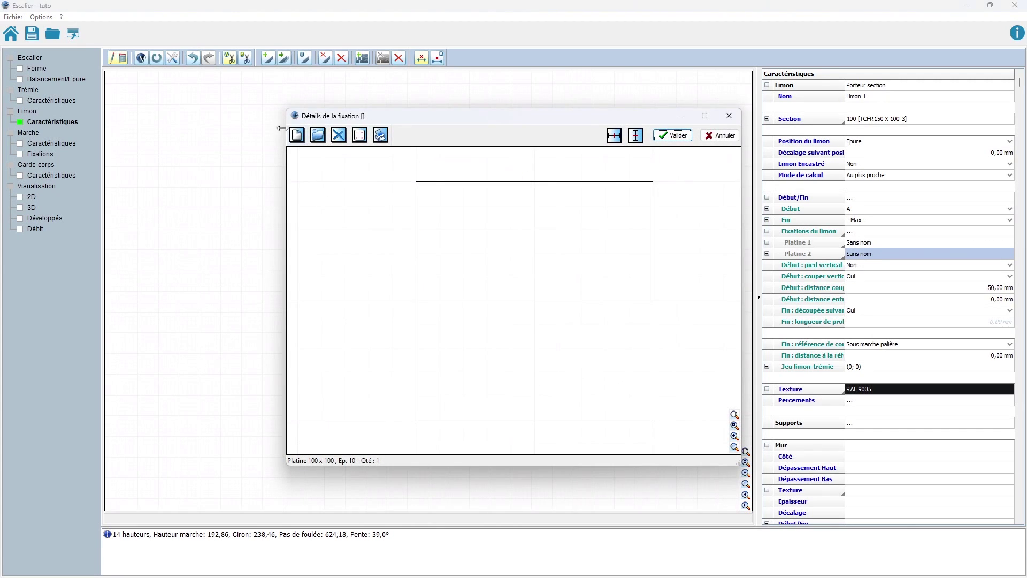
left_click(318, 137)
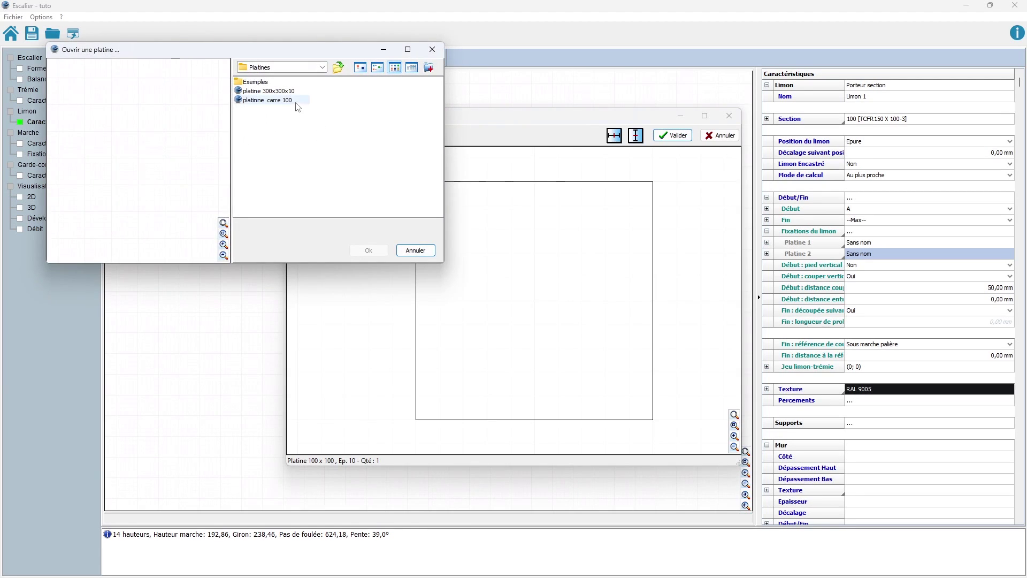
left_click(292, 92)
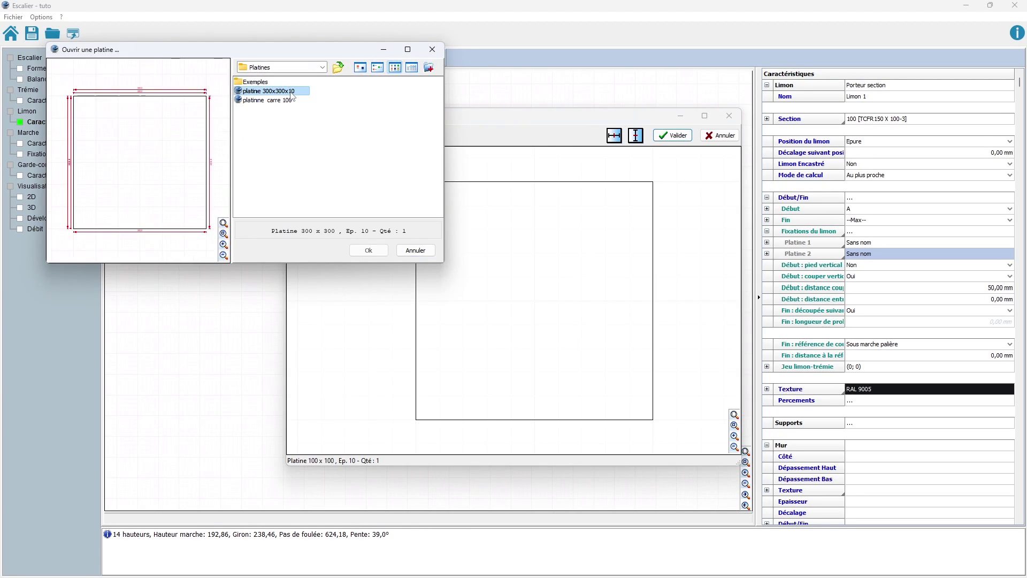
left_click(360, 252)
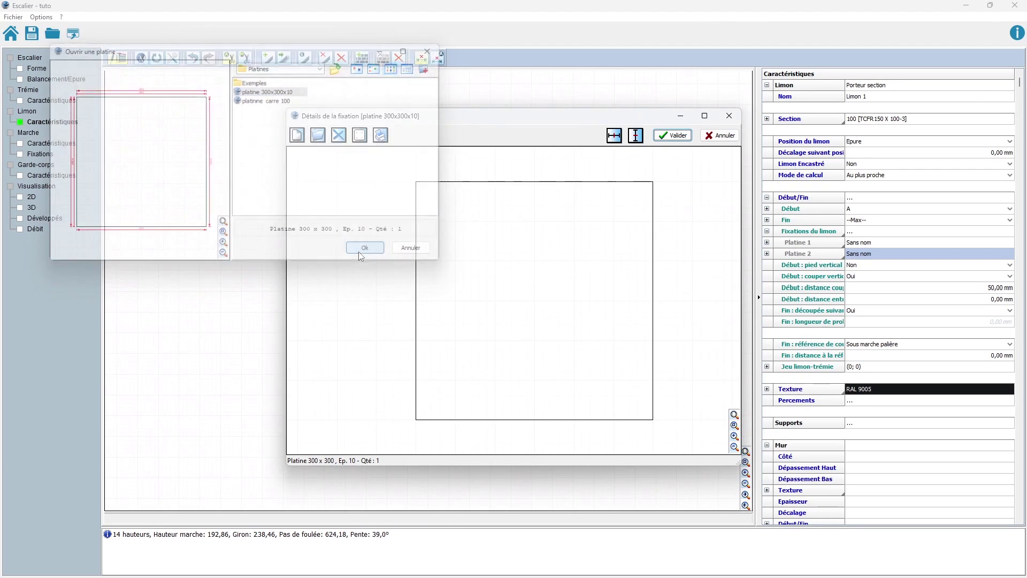
left_click(676, 135)
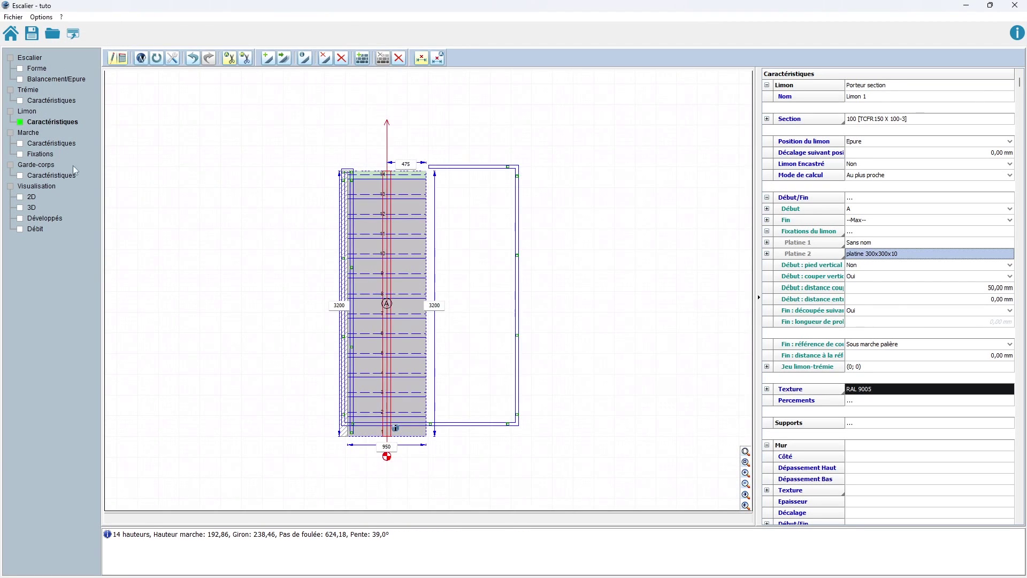
- In the 3D view, set the position of Platine 2 on the stringer to Fin
left_click(28, 208)
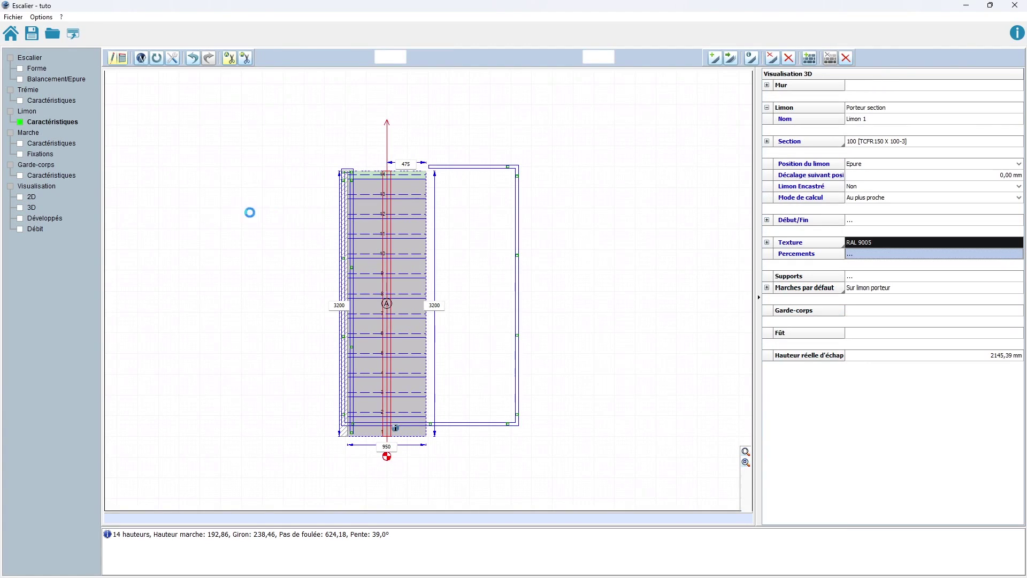
scroll(530, 257, "up", 5)
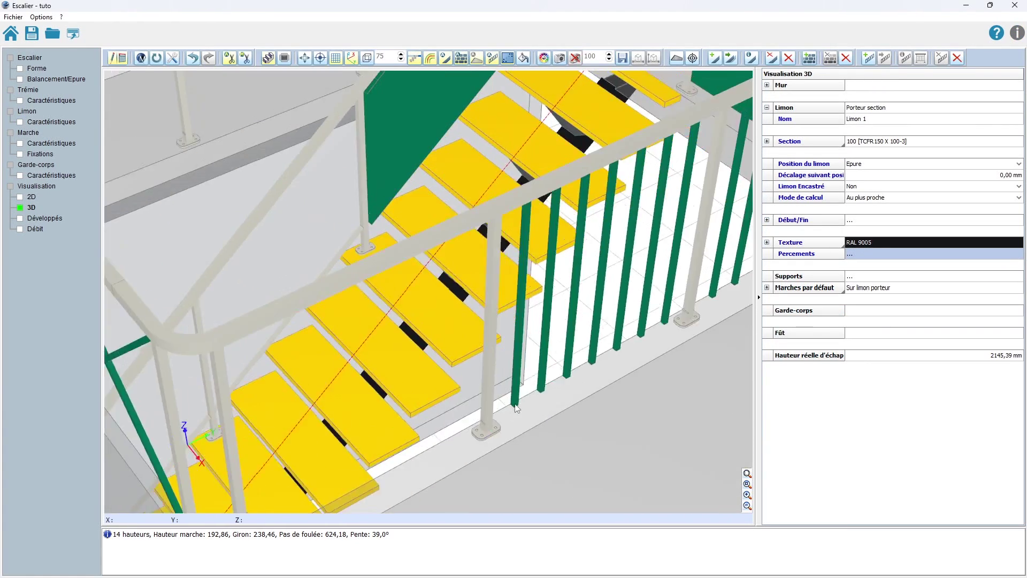
mouse_move(559, 362)
middle_mouse_down()
mouse_move(556, 350)
mouse_move(585, 390)
mouse_move(586, 357)
mouse_move(560, 363)
mouse_move(541, 395)
mouse_move(553, 383)
mouse_move(492, 379)
mouse_move(576, 349)
mouse_move(553, 360)
mouse_move(565, 356)
mouse_move(570, 372)
mouse_move(555, 378)
mouse_move(557, 366)
middle_mouse_up()
left_click(767, 220)
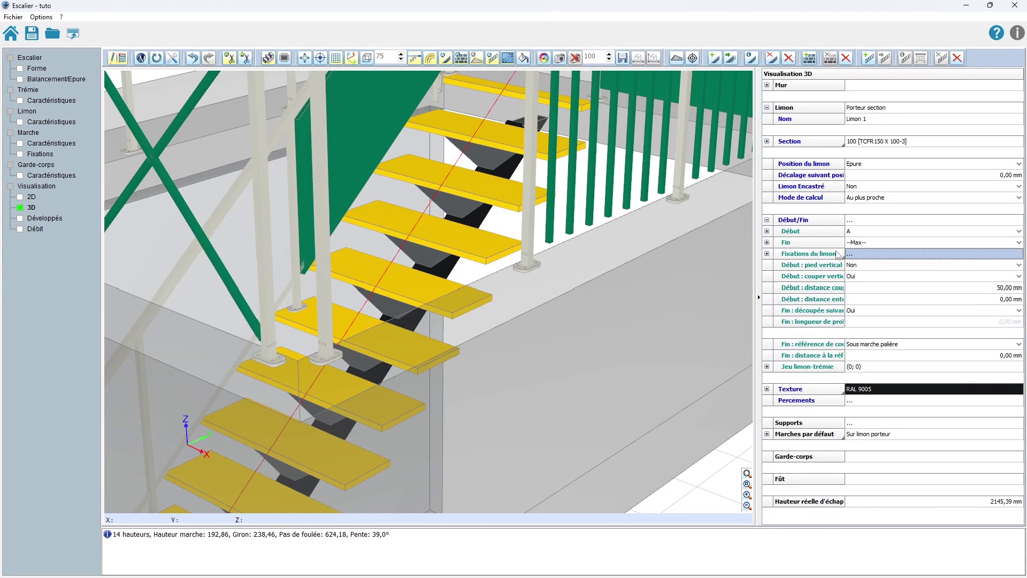
left_click(767, 254)
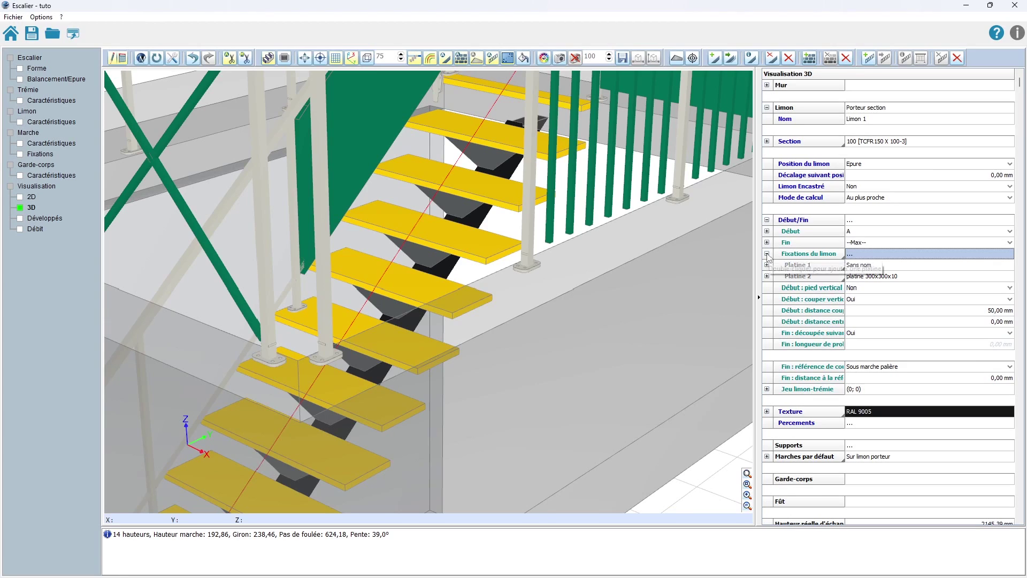
left_click(854, 277)
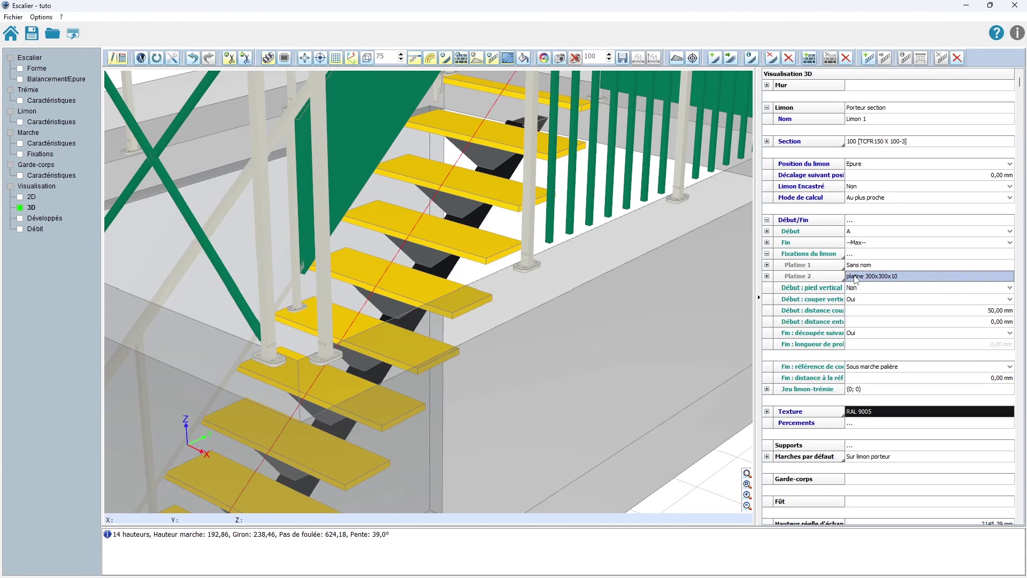
right_click(855, 277)
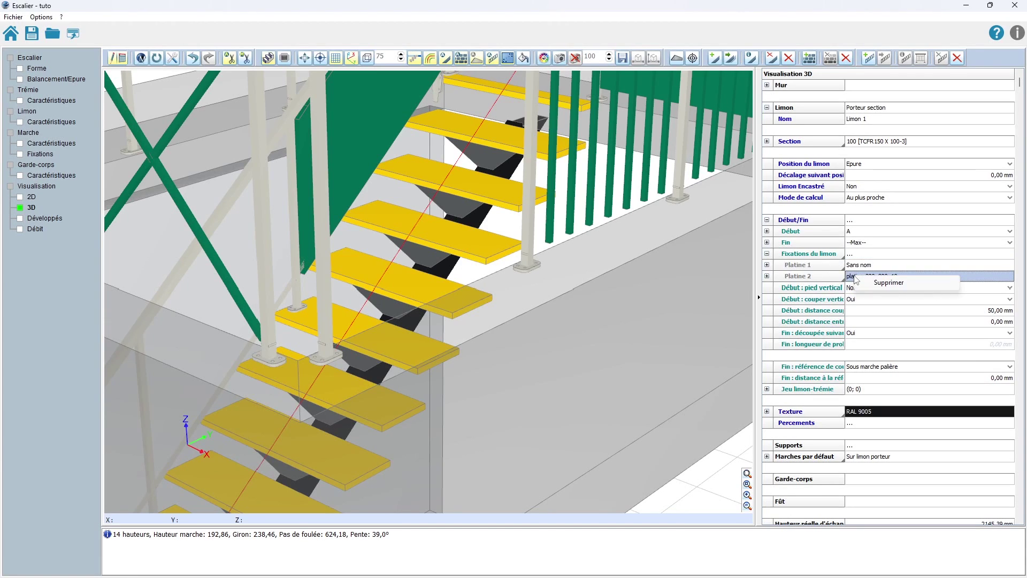
left_click(768, 277)
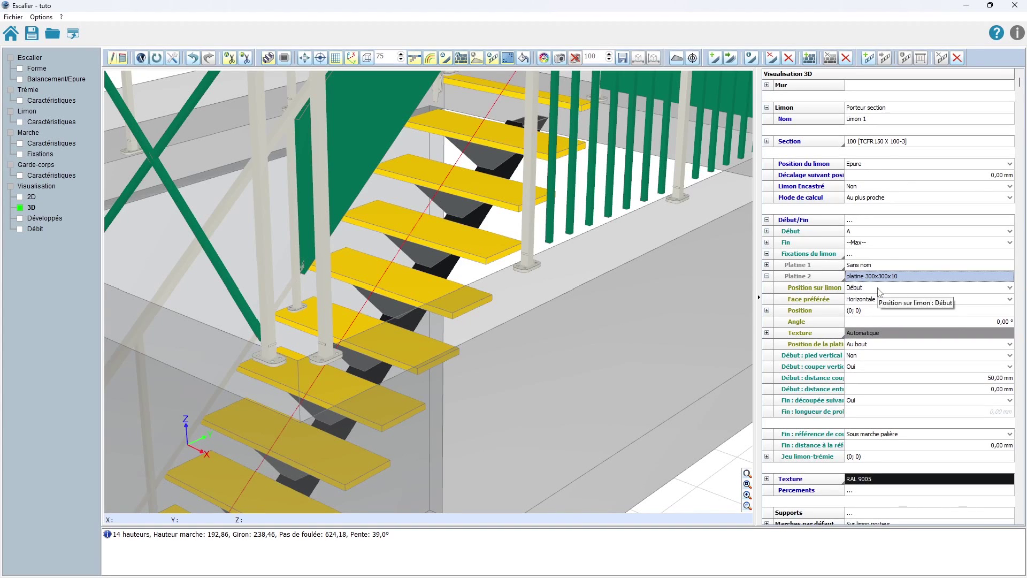
left_click(878, 289)
left_click(877, 289)
left_click(864, 305)
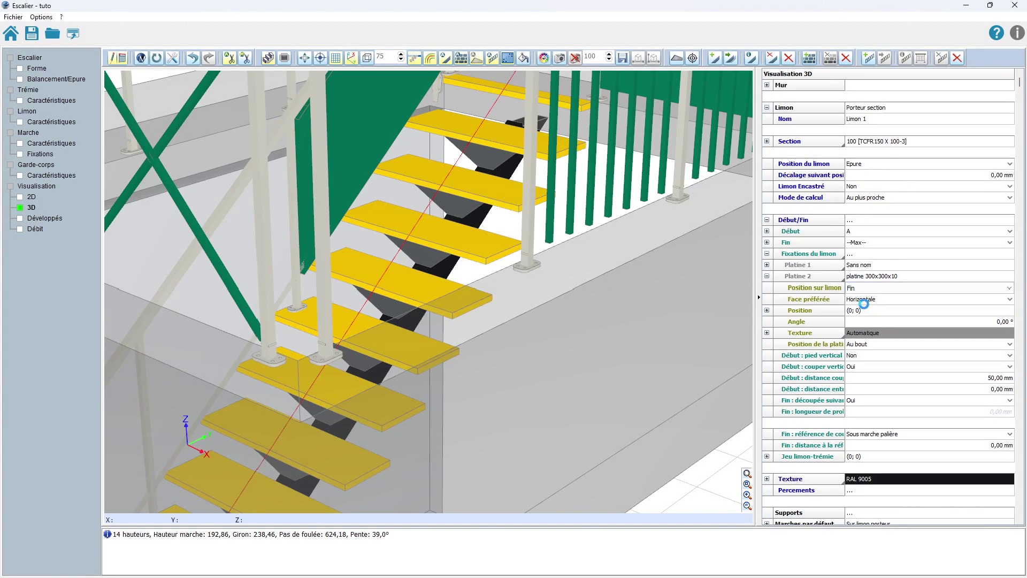
- Examine the plate at the stringer's upper end from below and the whole stair from above in 3D
left_click_drag(660, 201, 582, 226)
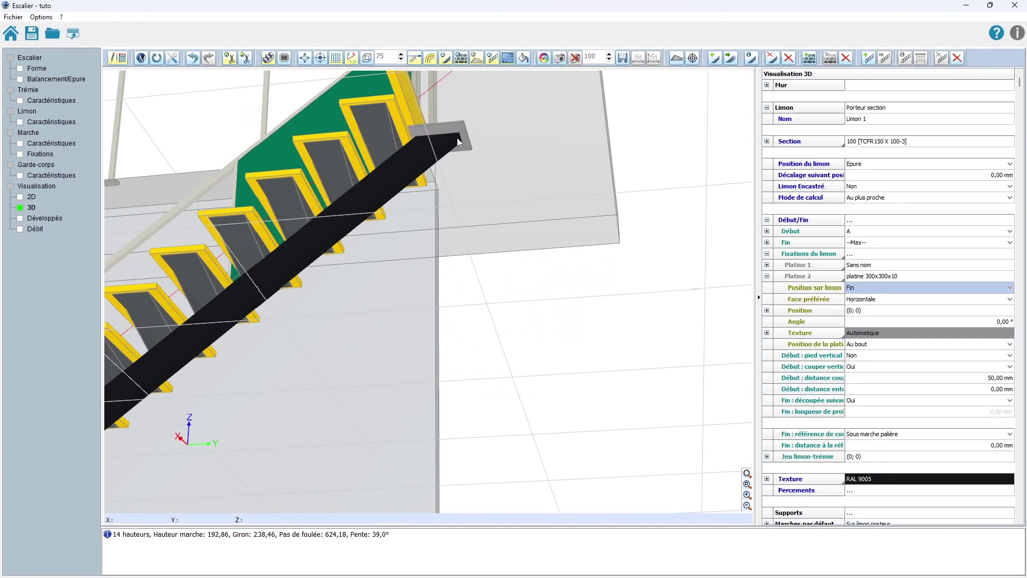
left_click_drag(421, 136, 546, 210)
scroll(535, 190, "down", 5)
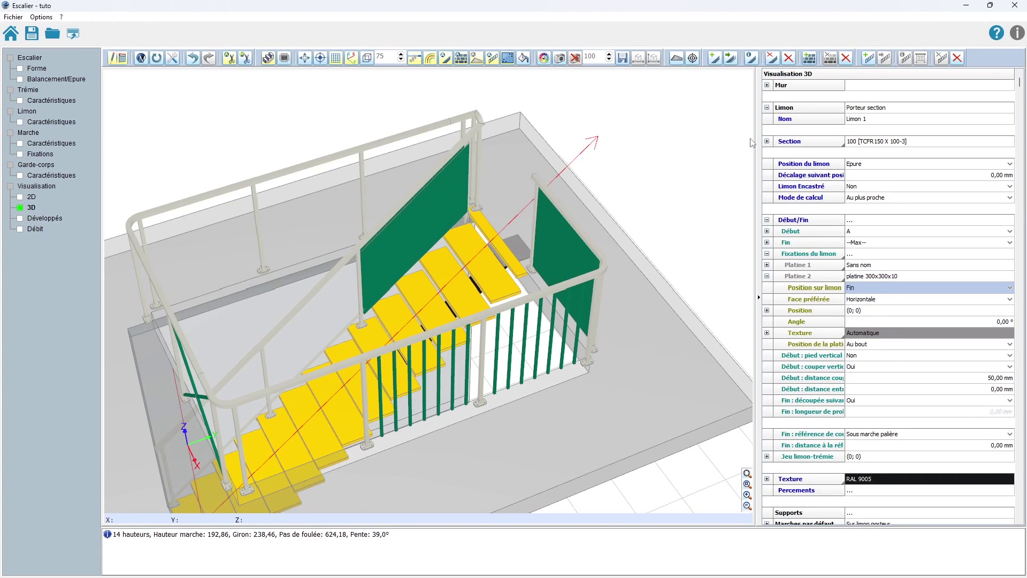
scroll(624, 249, "down", 1)
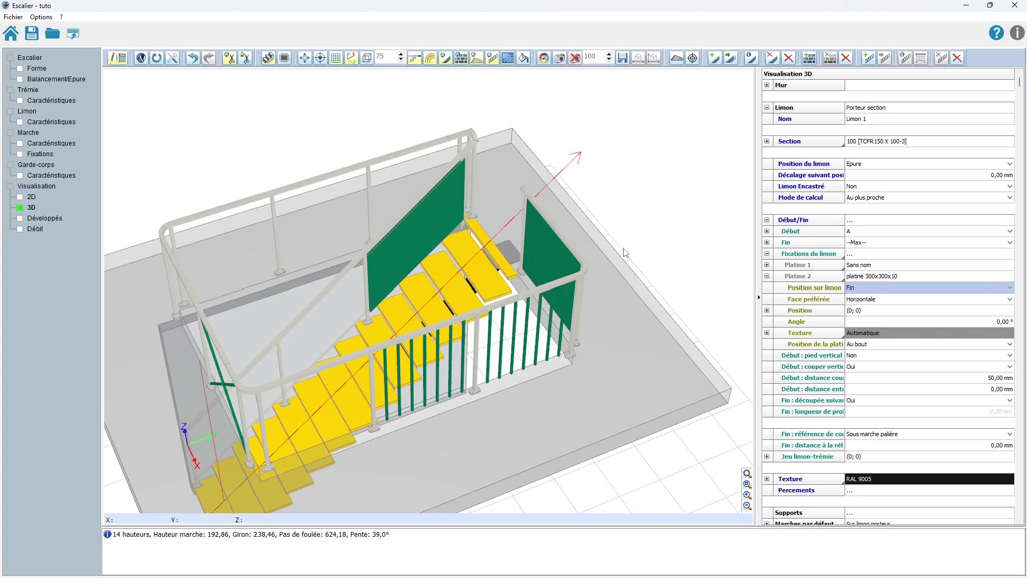
- Return to the stringer plan, view the stringer parameters and cancel without changing them
left_click(20, 144)
left_click(30, 122)
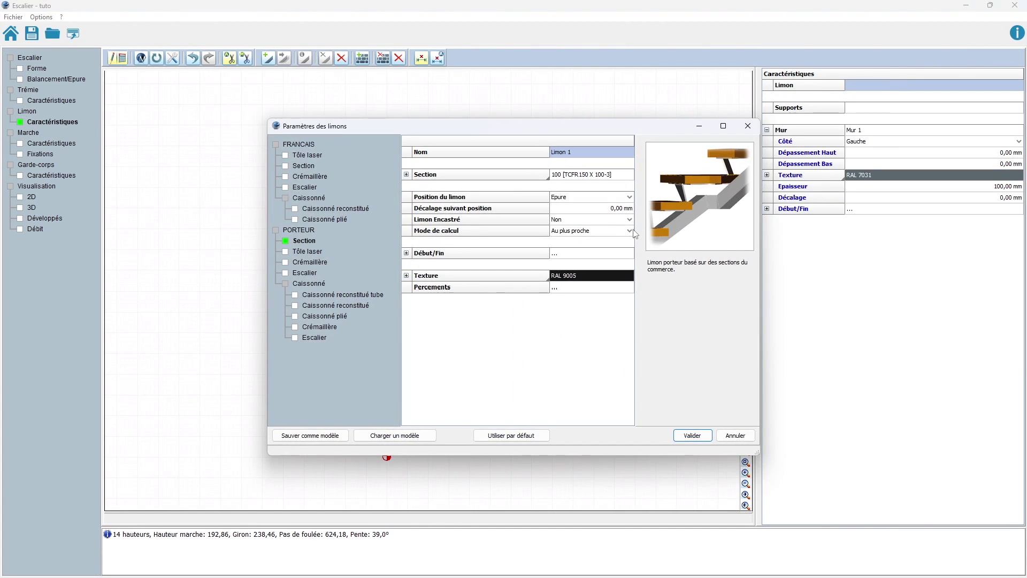
left_click(735, 435)
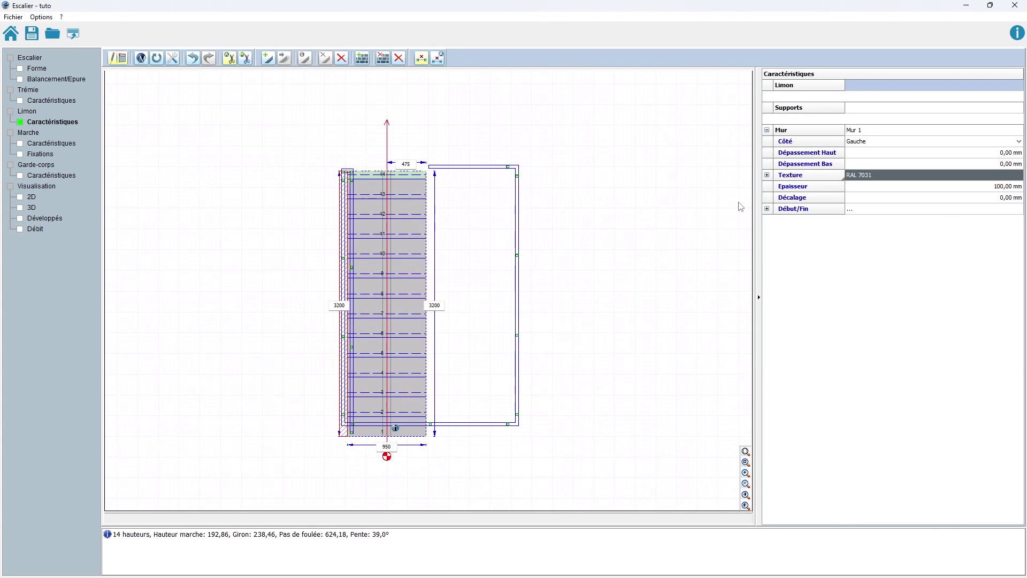